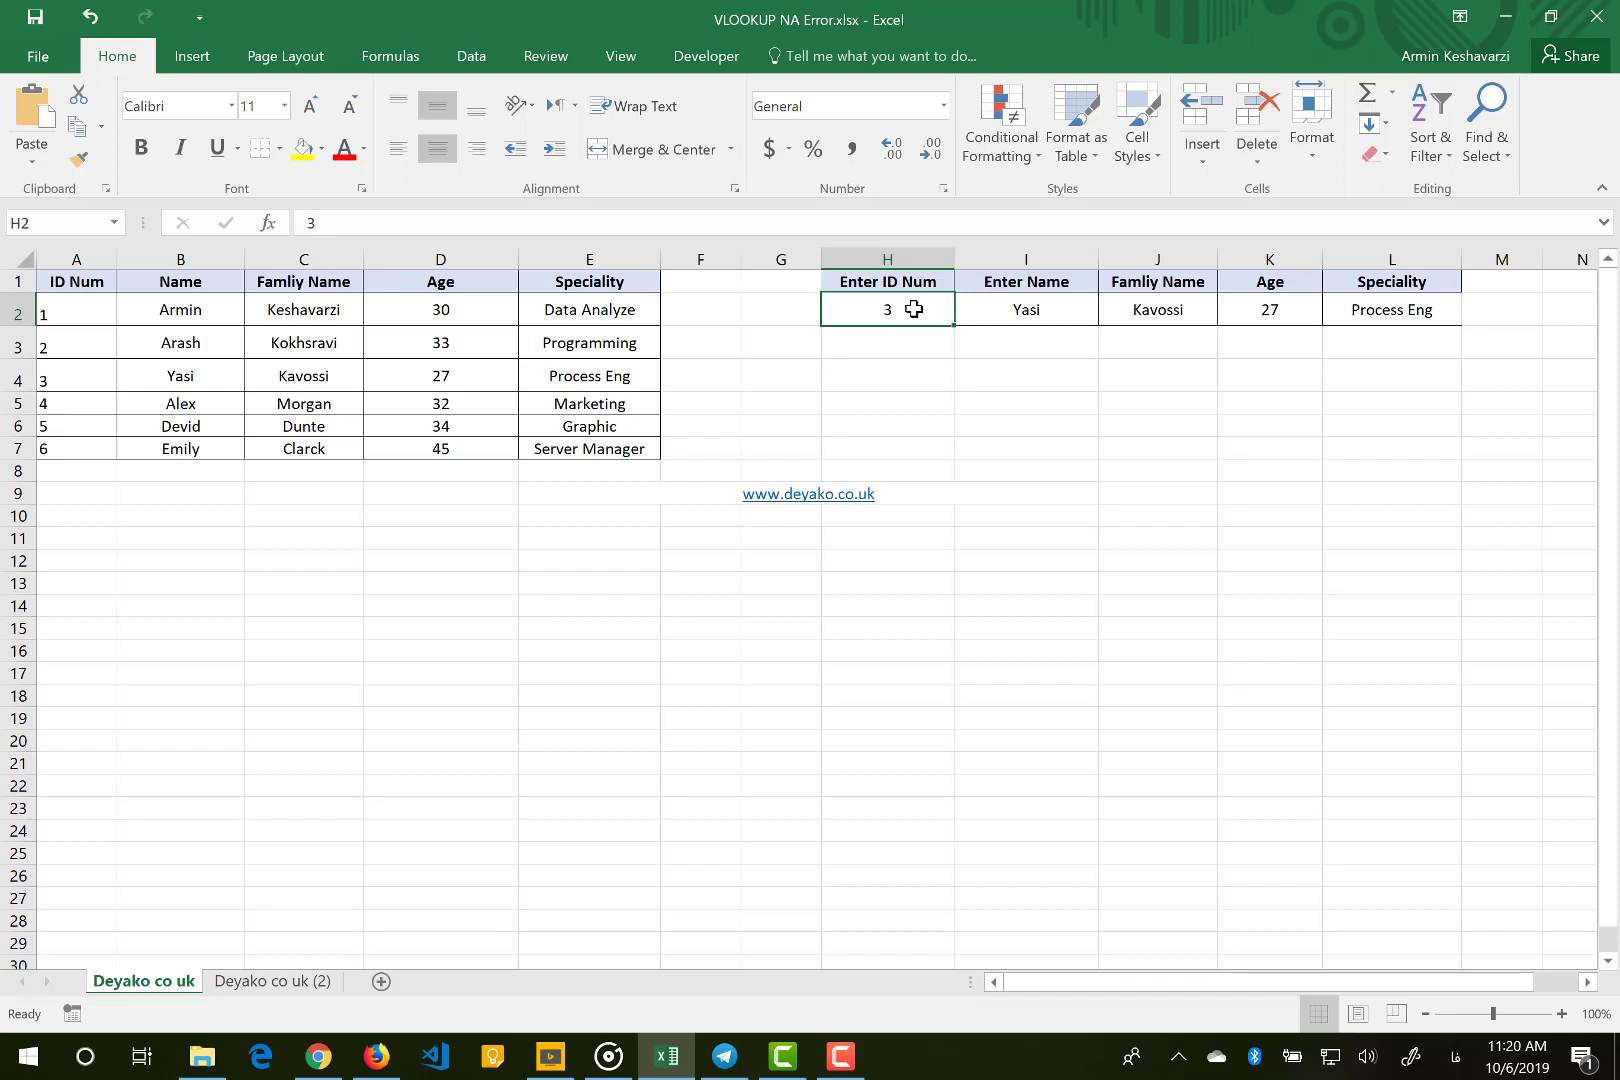
Examine the lookup ID in H2 and the VLOOKUP formulas in I2 through L2.
click(1002, 305)
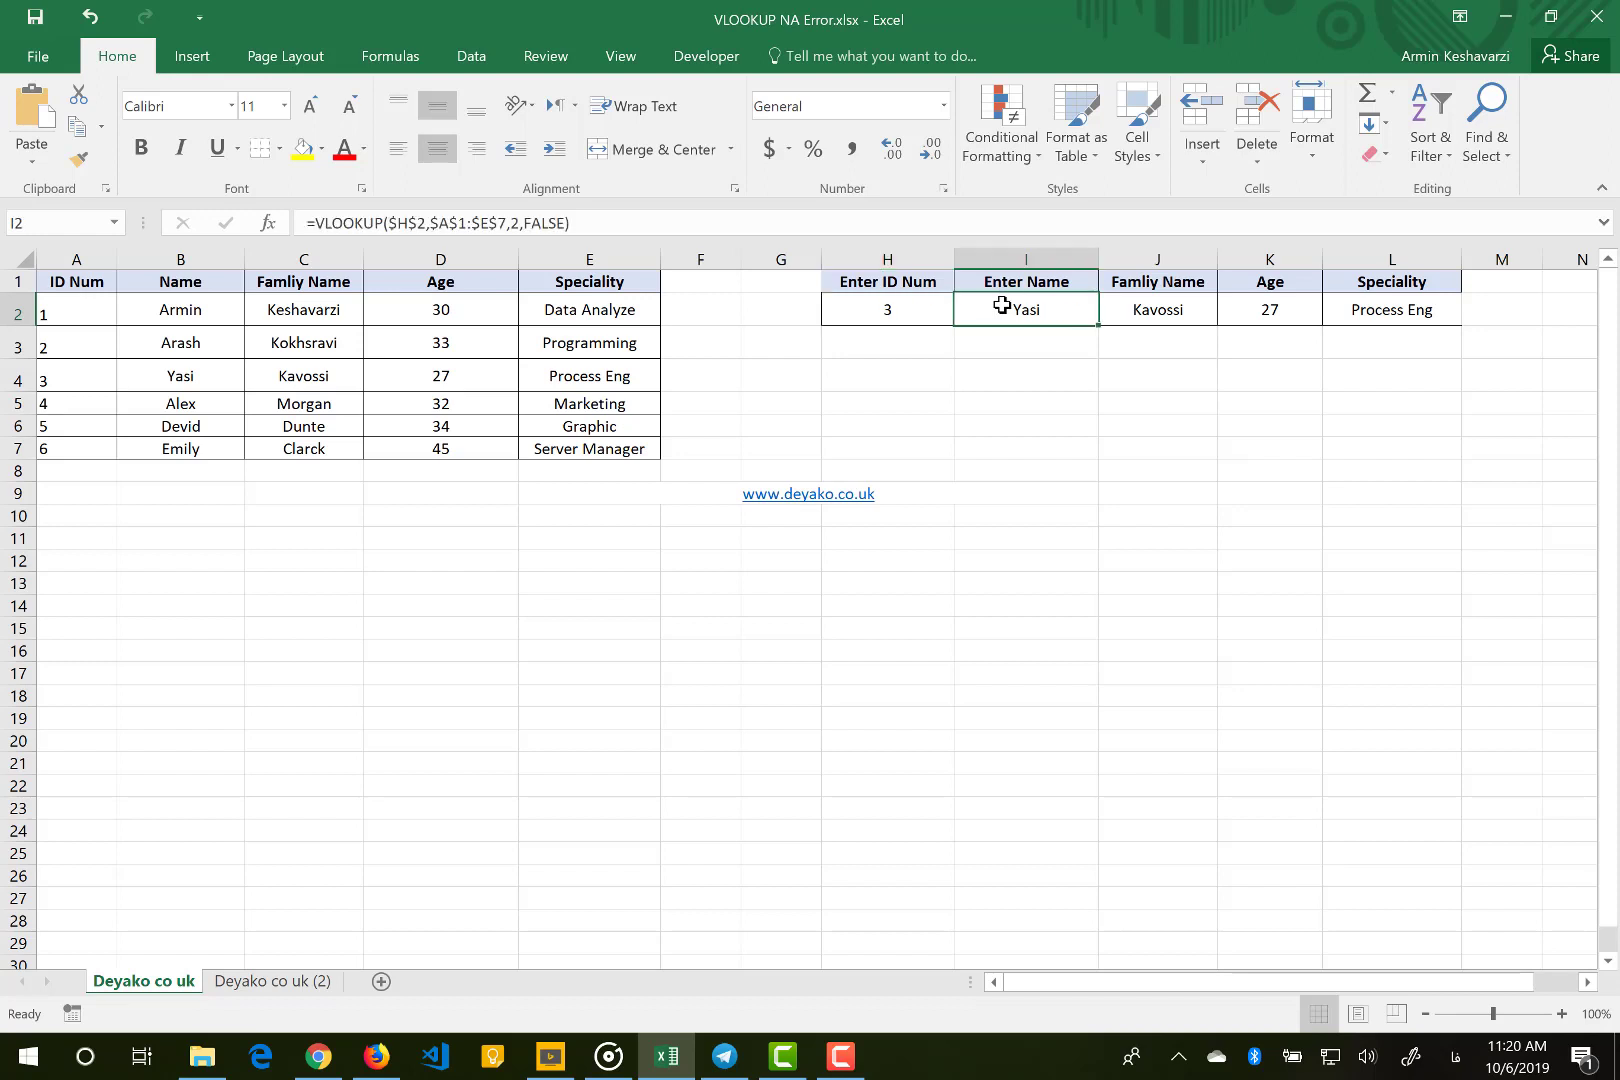
click(906, 316)
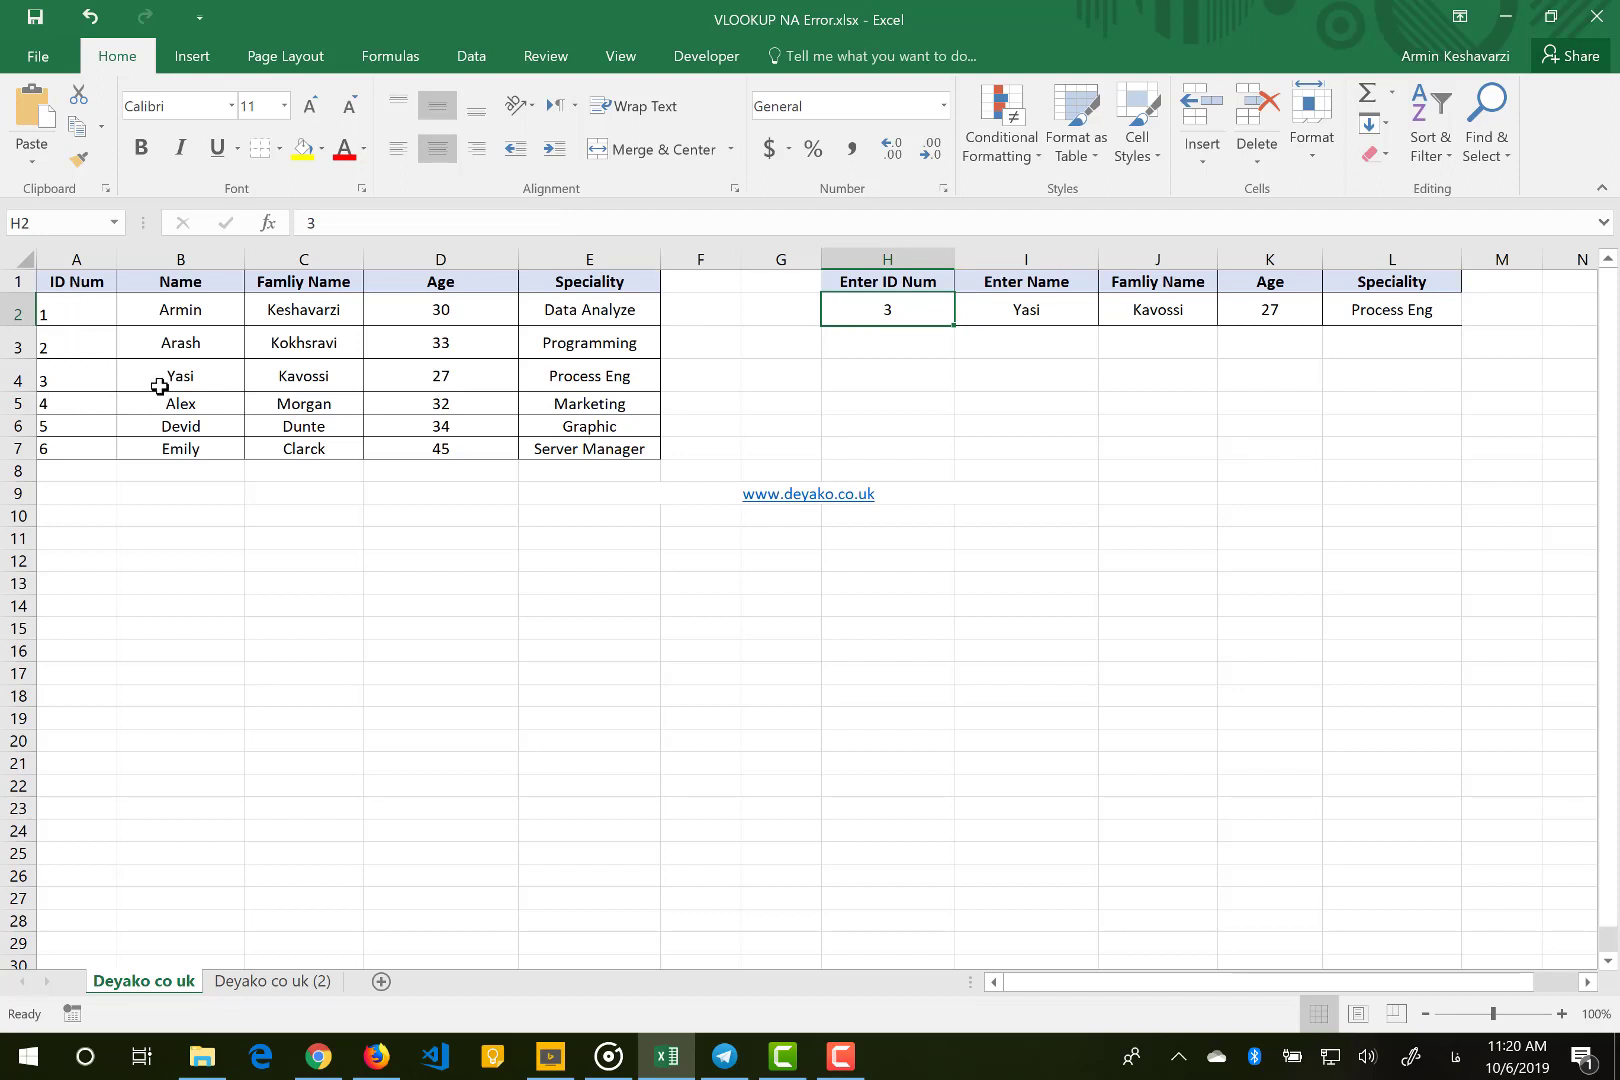
click(1002, 306)
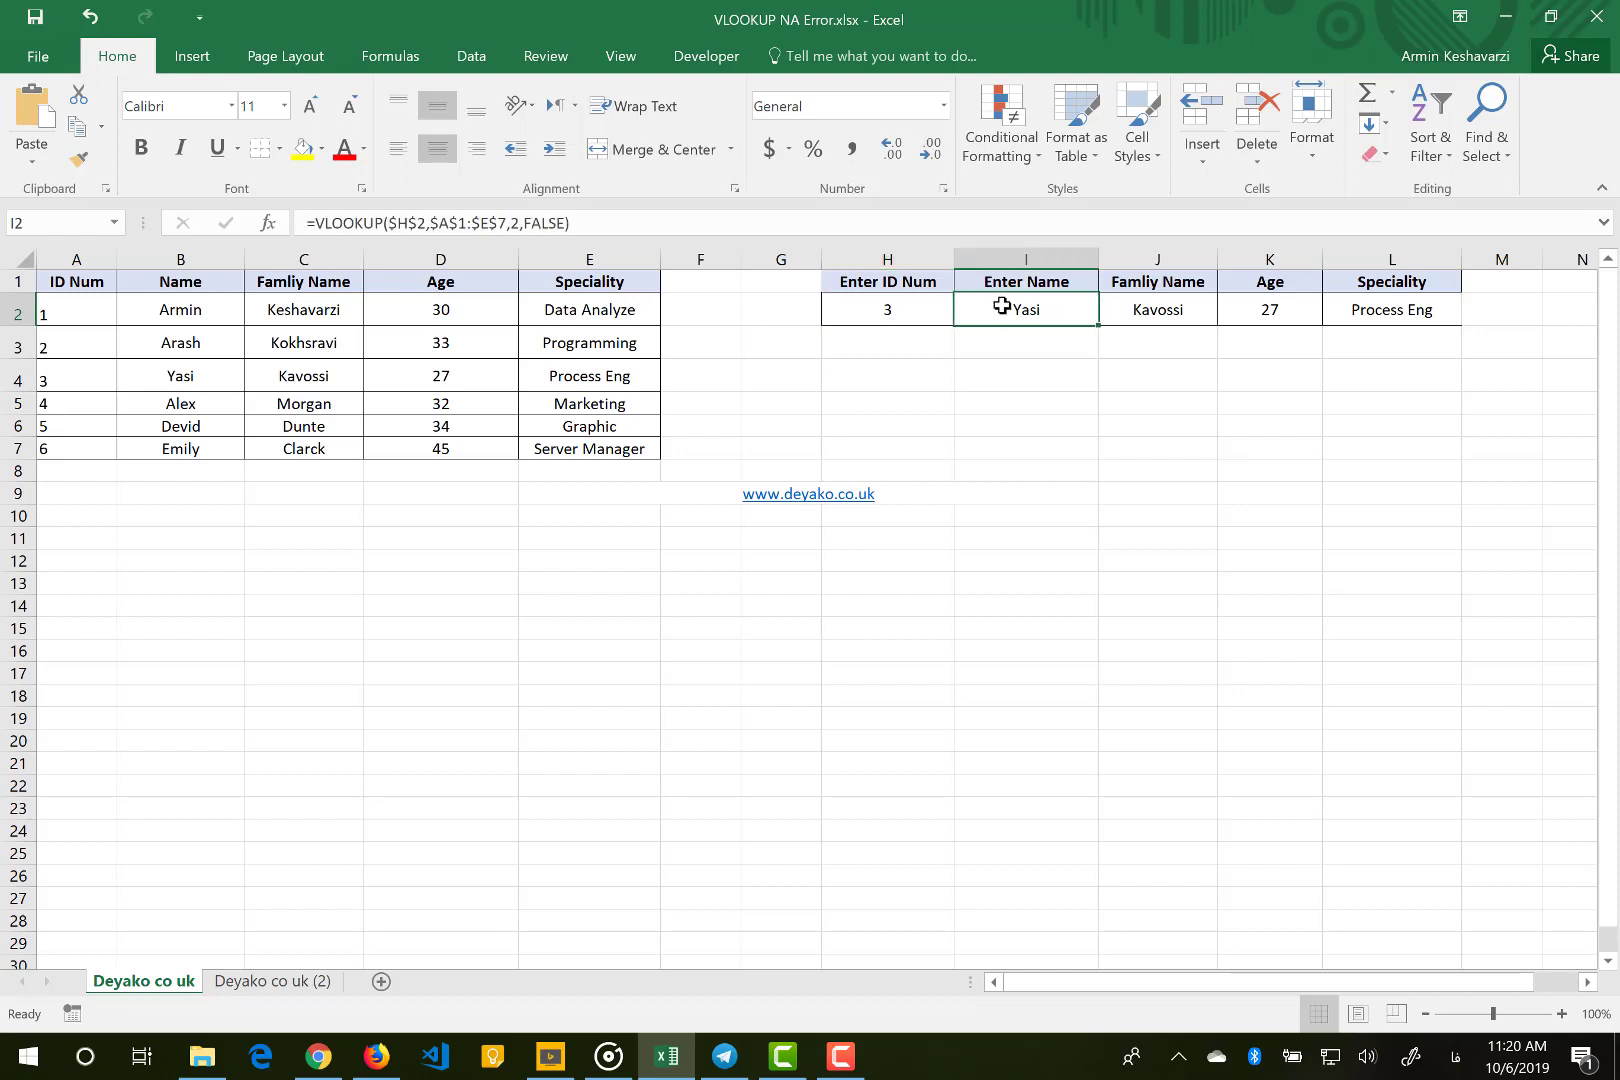
click(1126, 307)
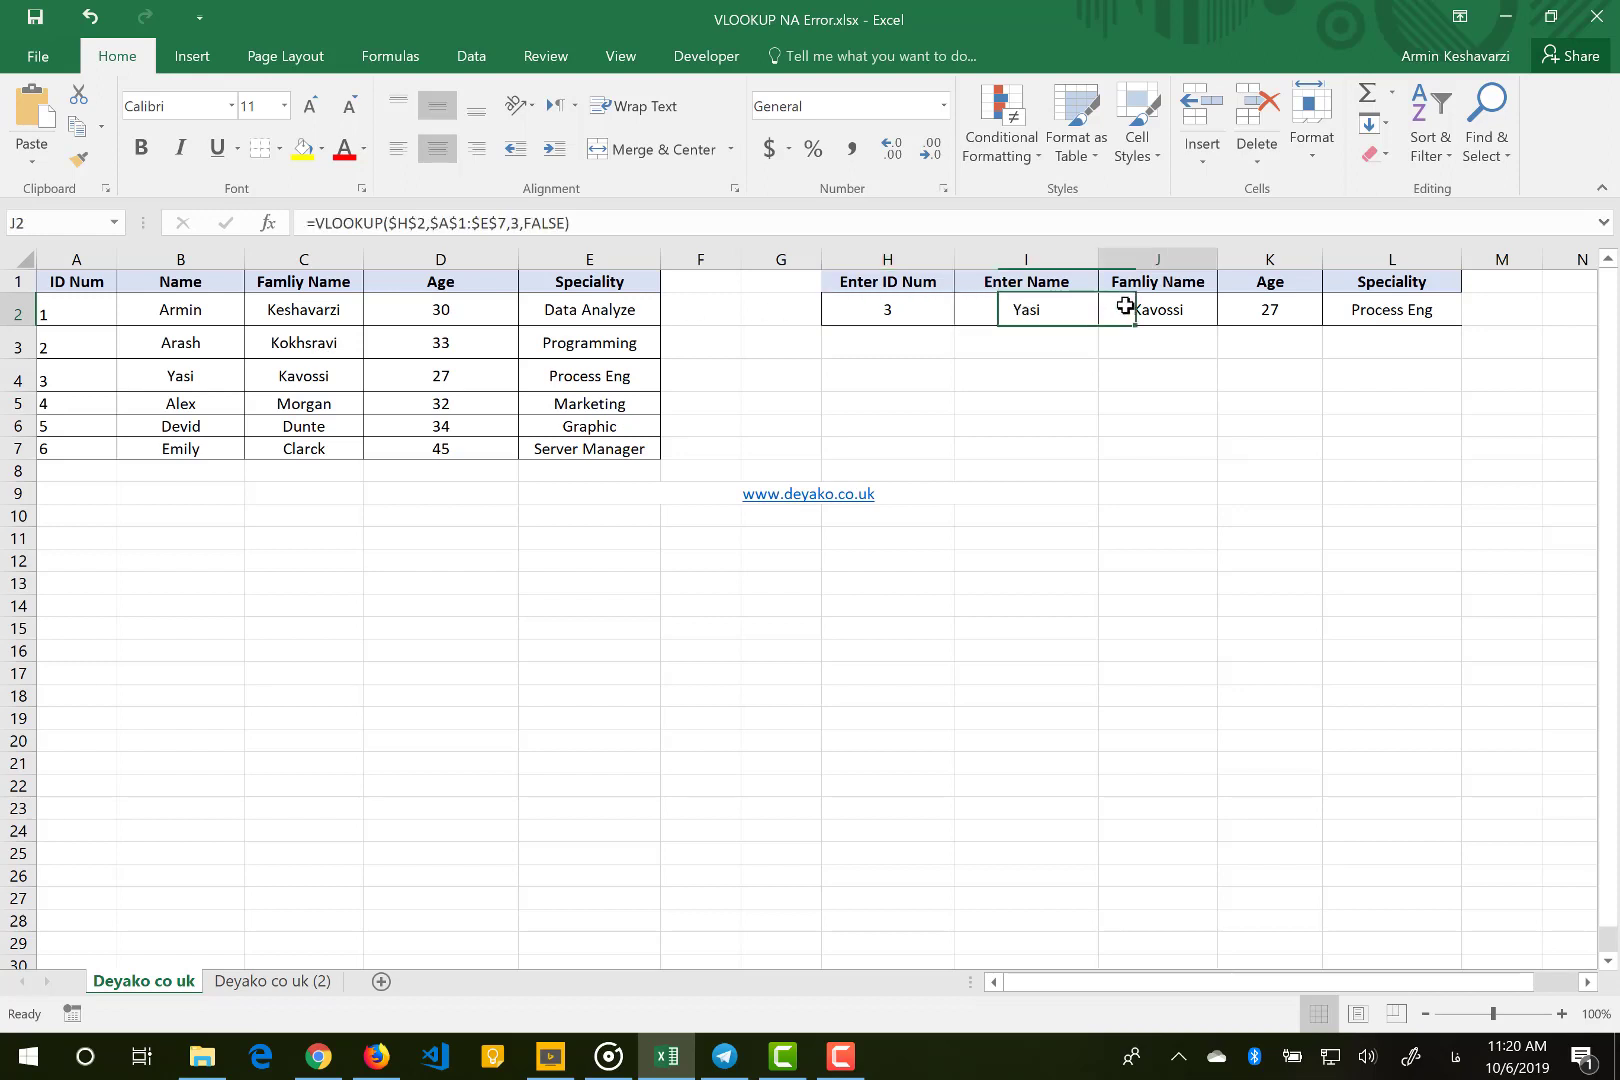
click(1268, 314)
click(1375, 319)
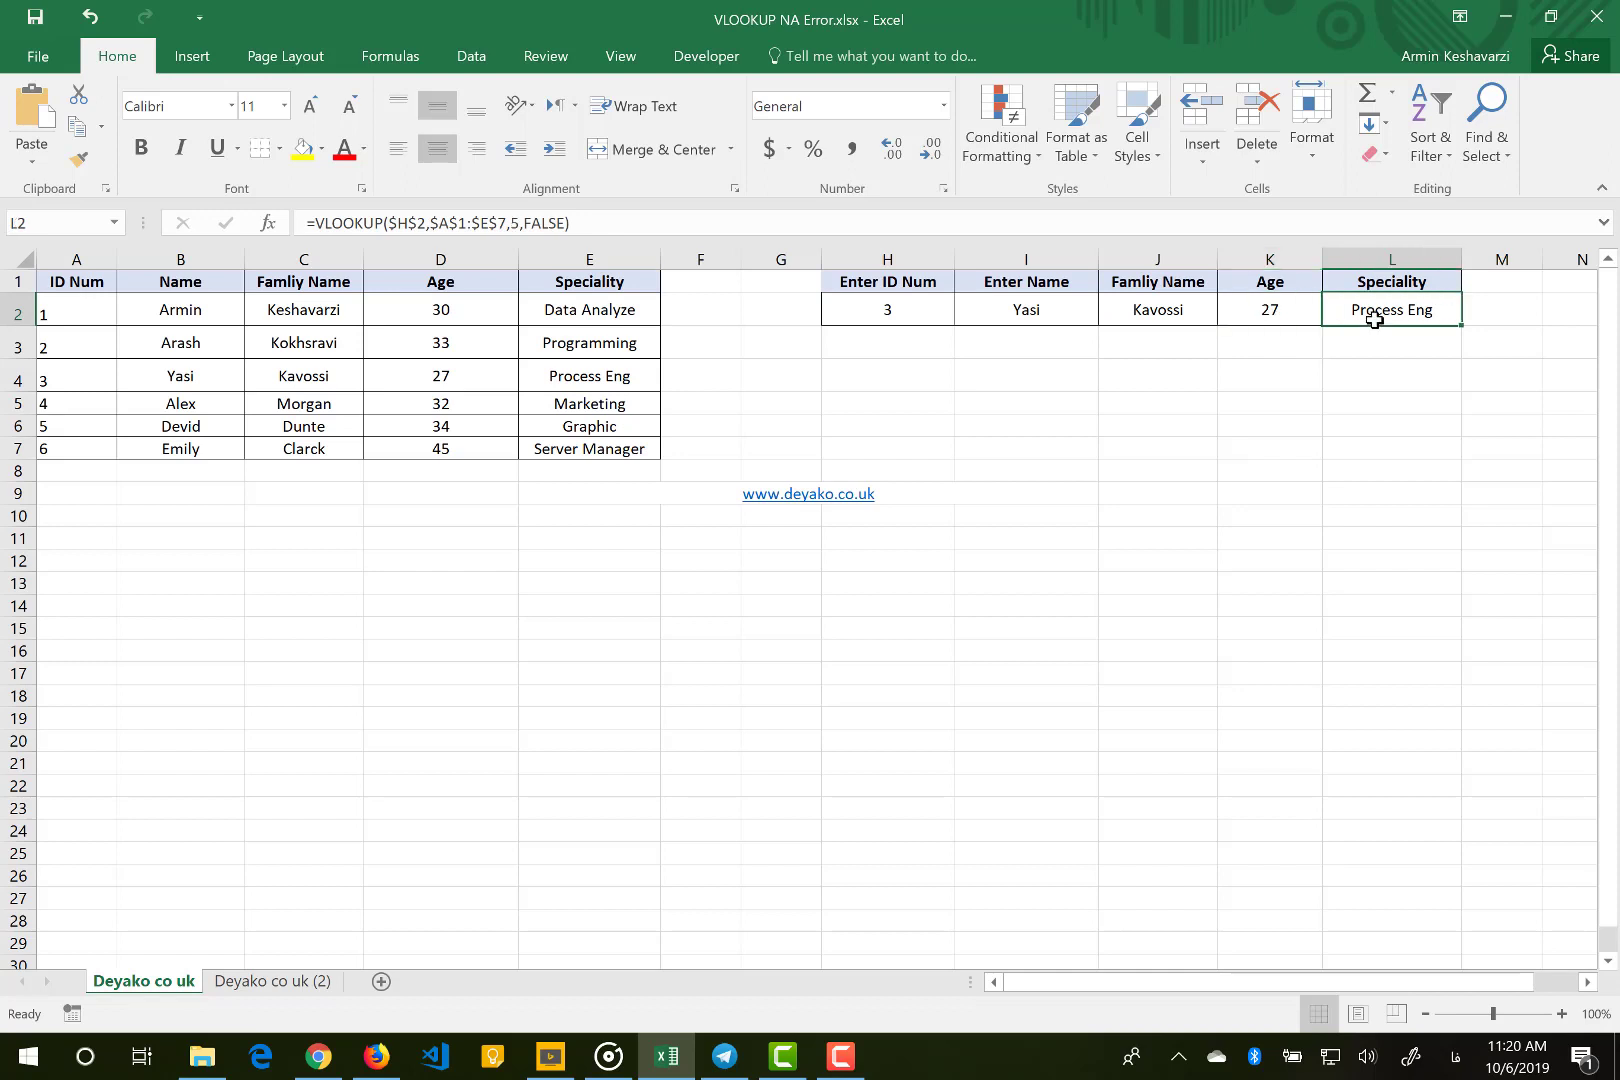
Set the lookup ID under Enter ID Num in H2 to 10.
click(871, 310)
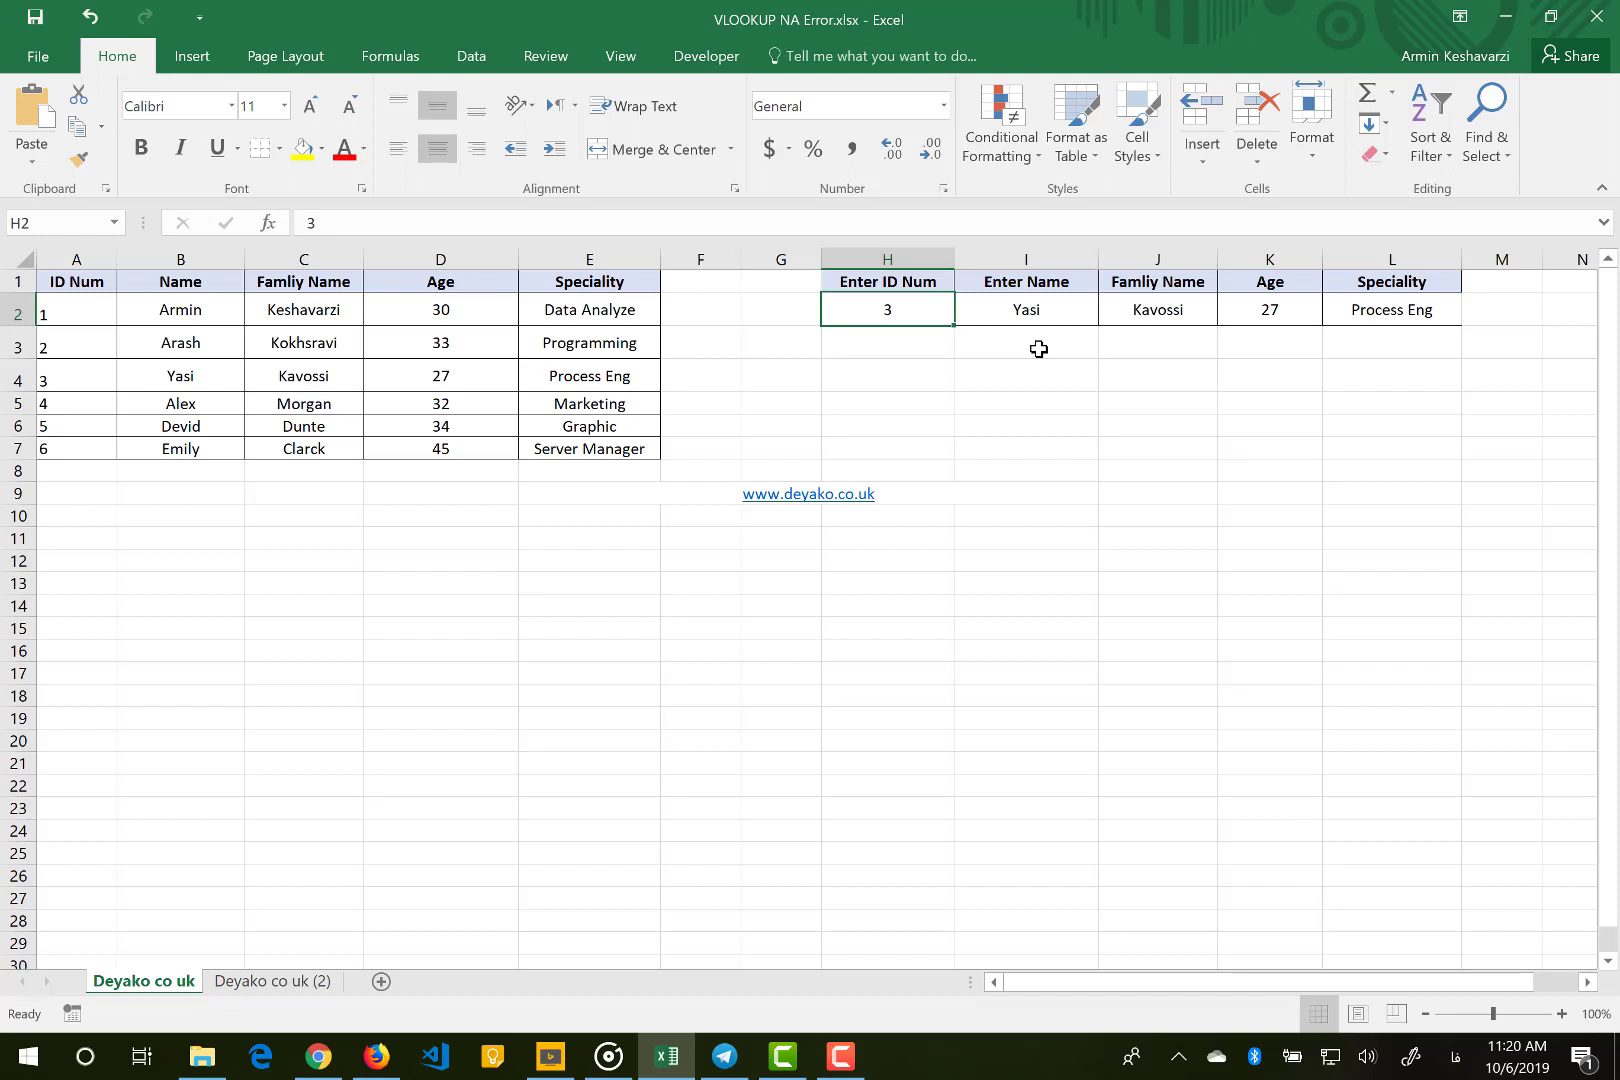
text(10)
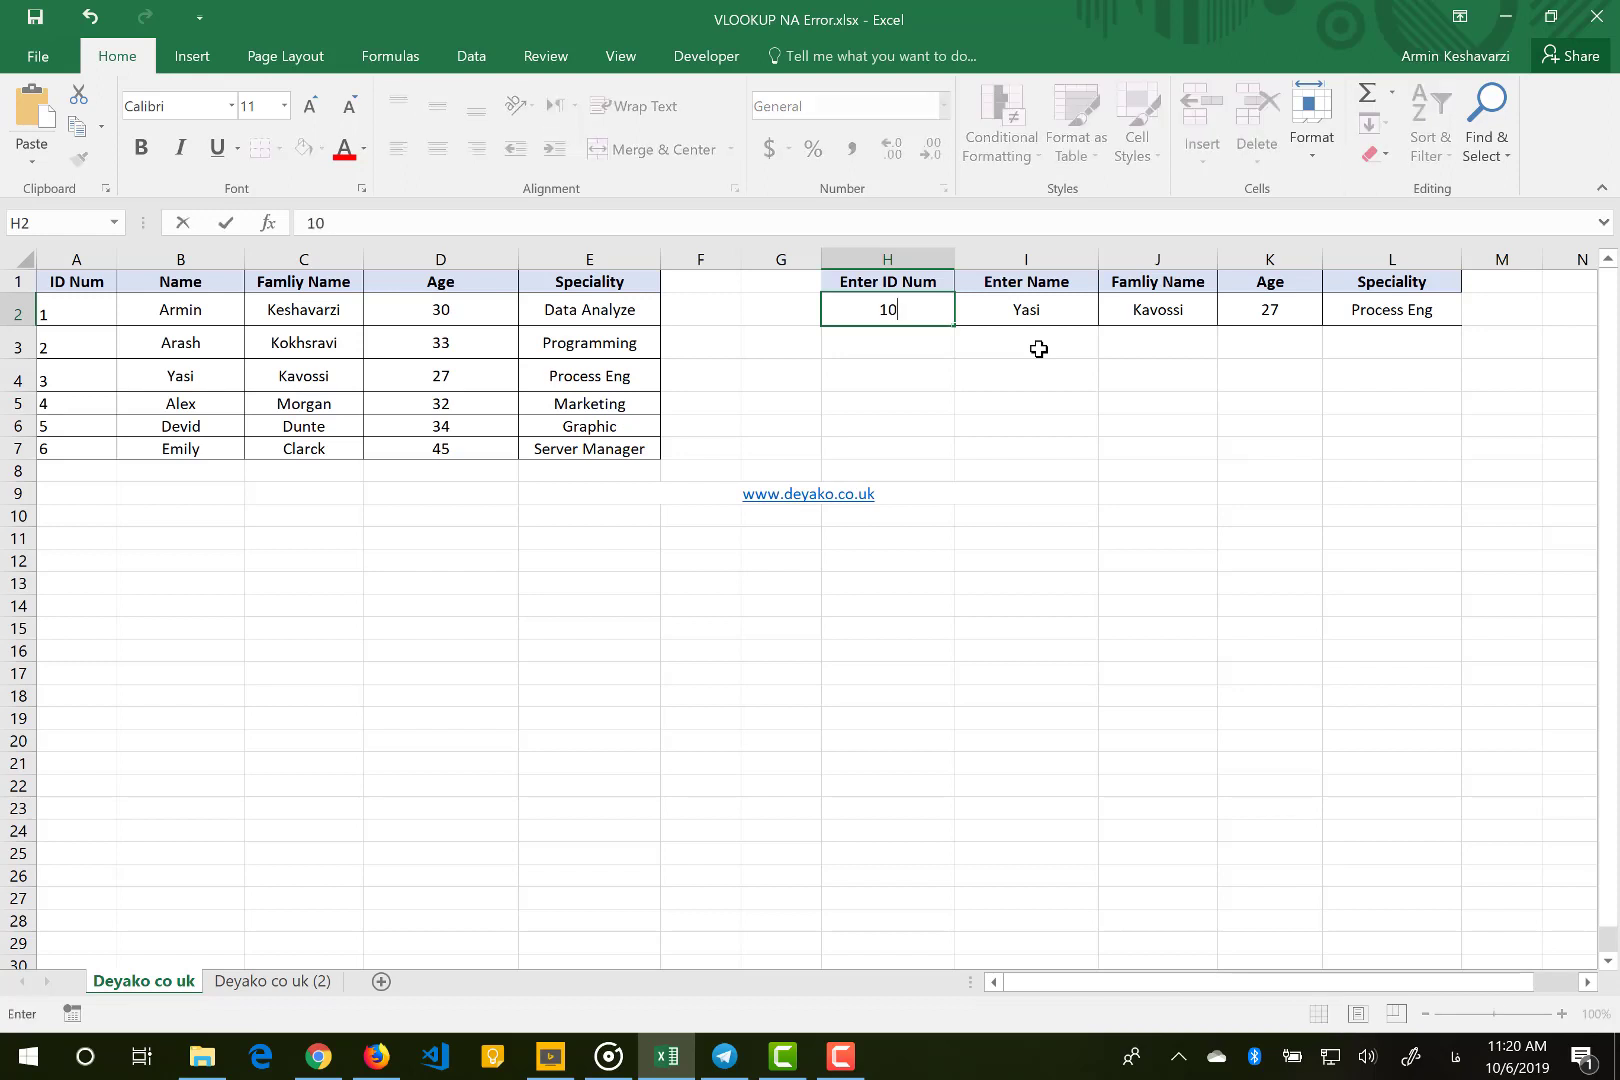
key(Return)
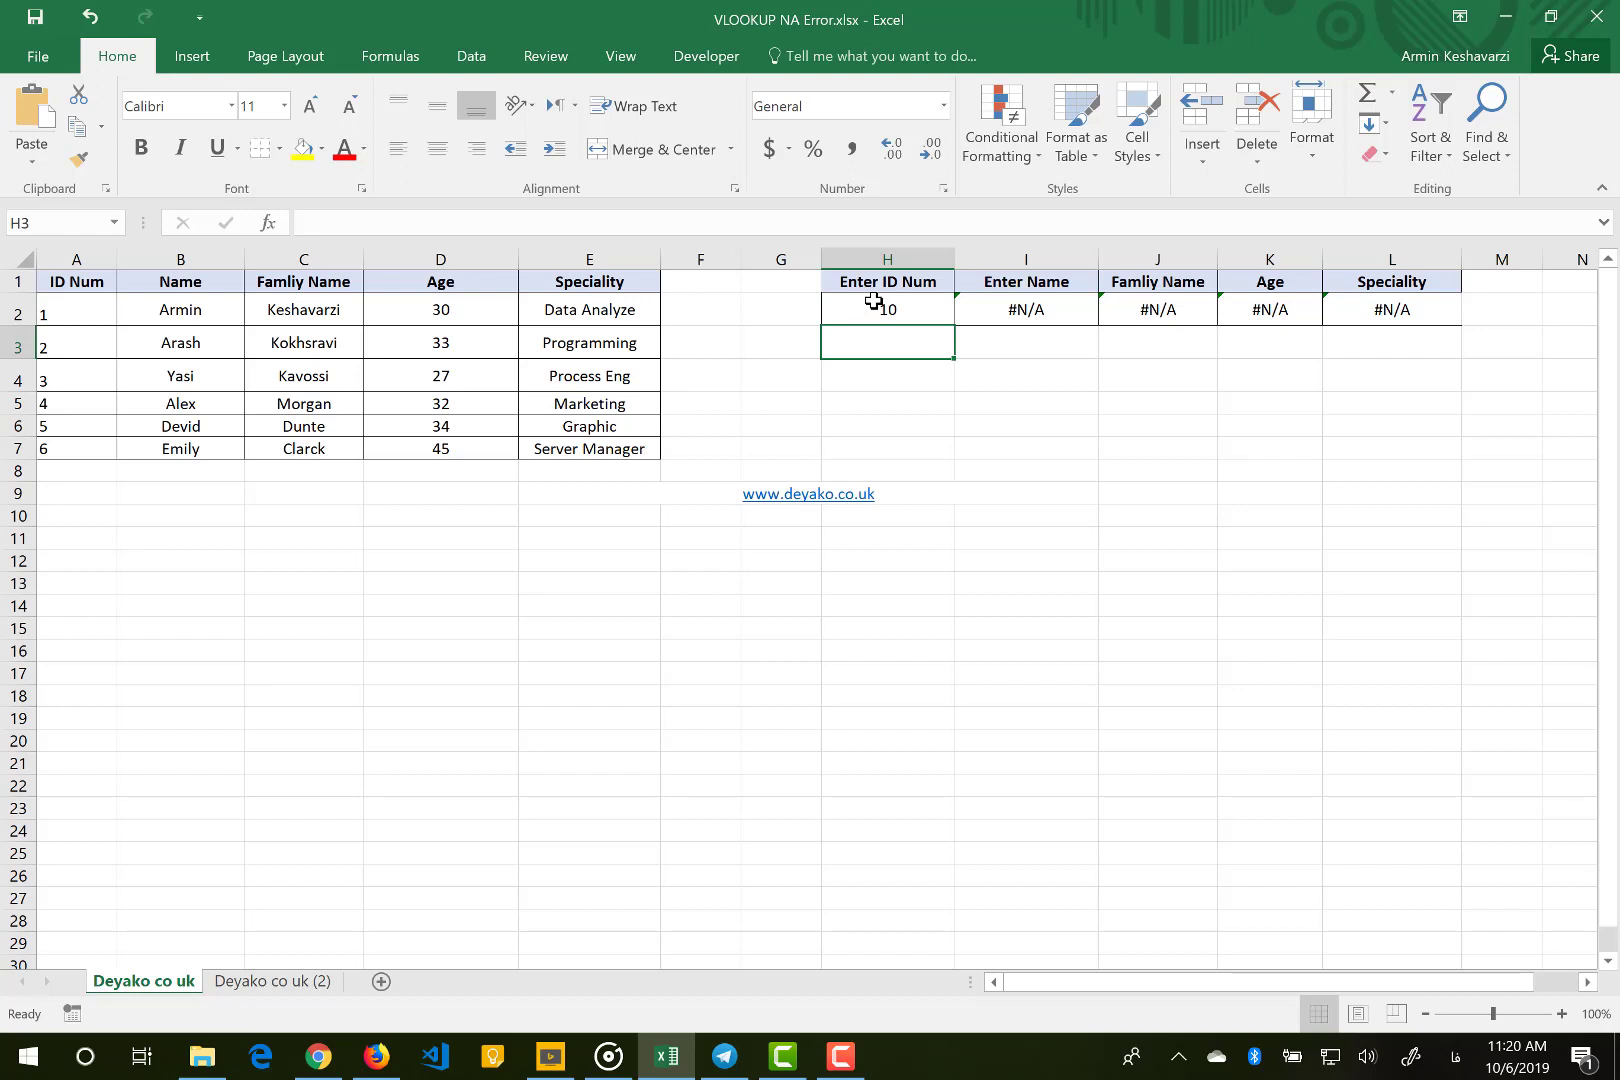
Switch to the sheet Deyako co uk (2) and inspect its lookup ID in H2 and the VLOOKUP formula in I2.
click(262, 983)
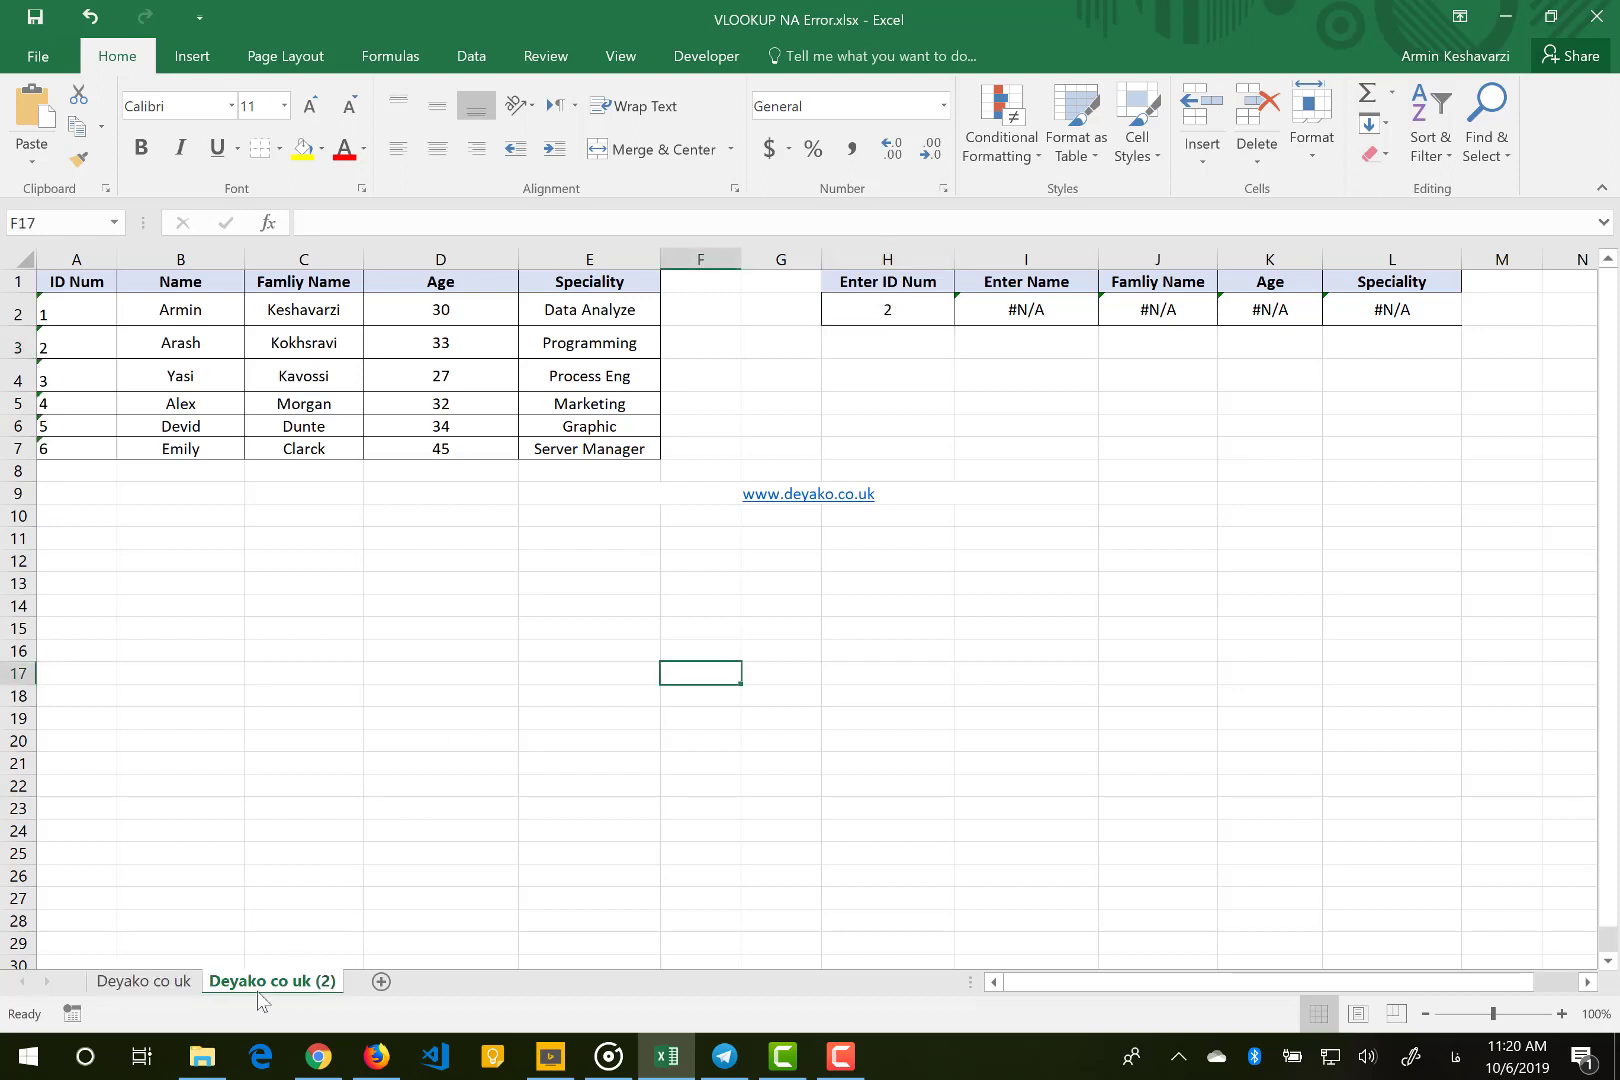
click(893, 314)
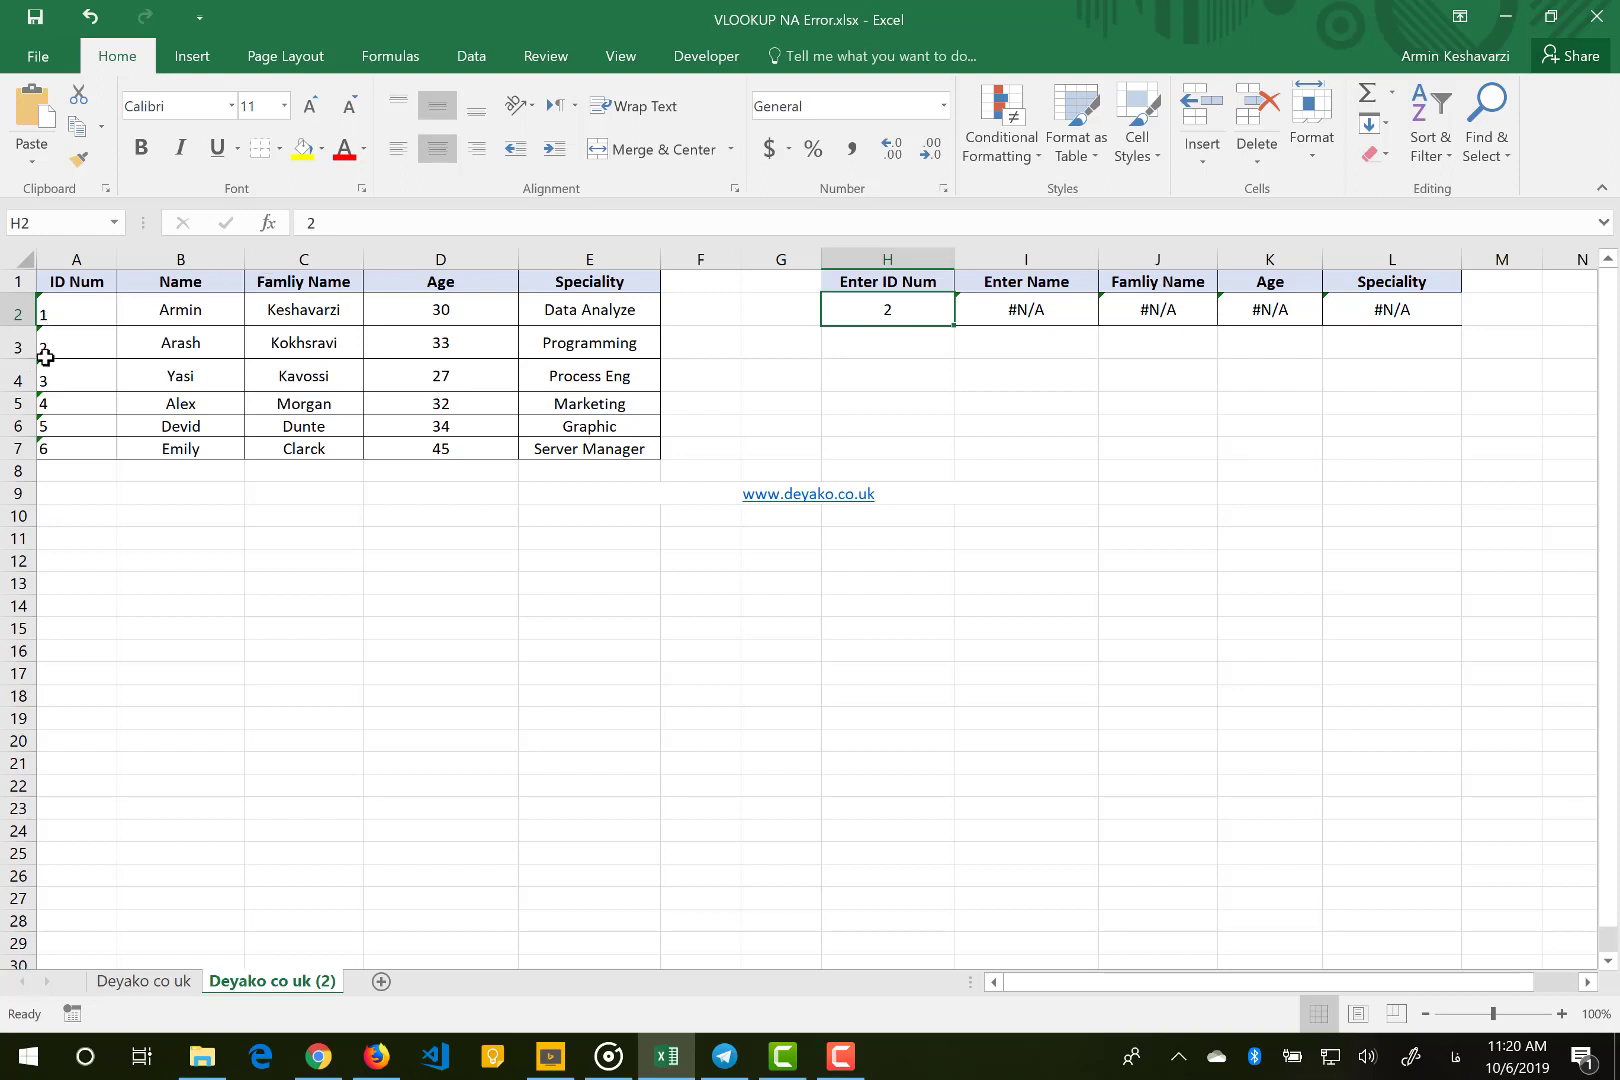
click(1032, 314)
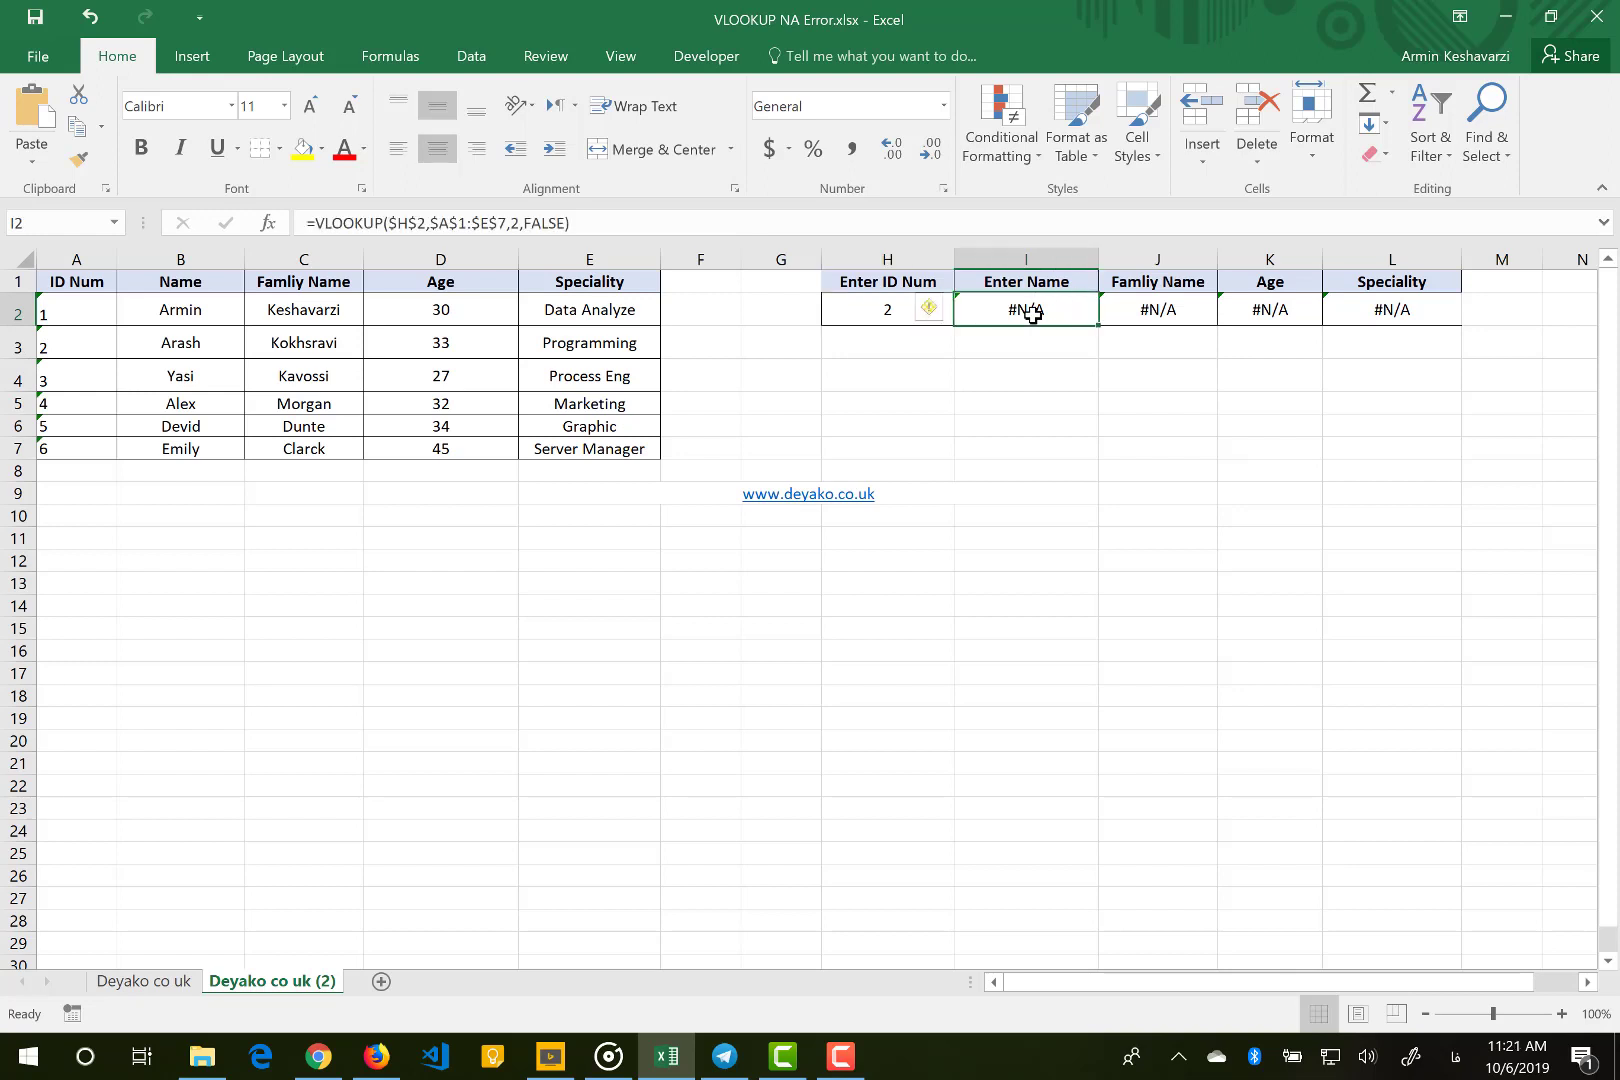
click(865, 311)
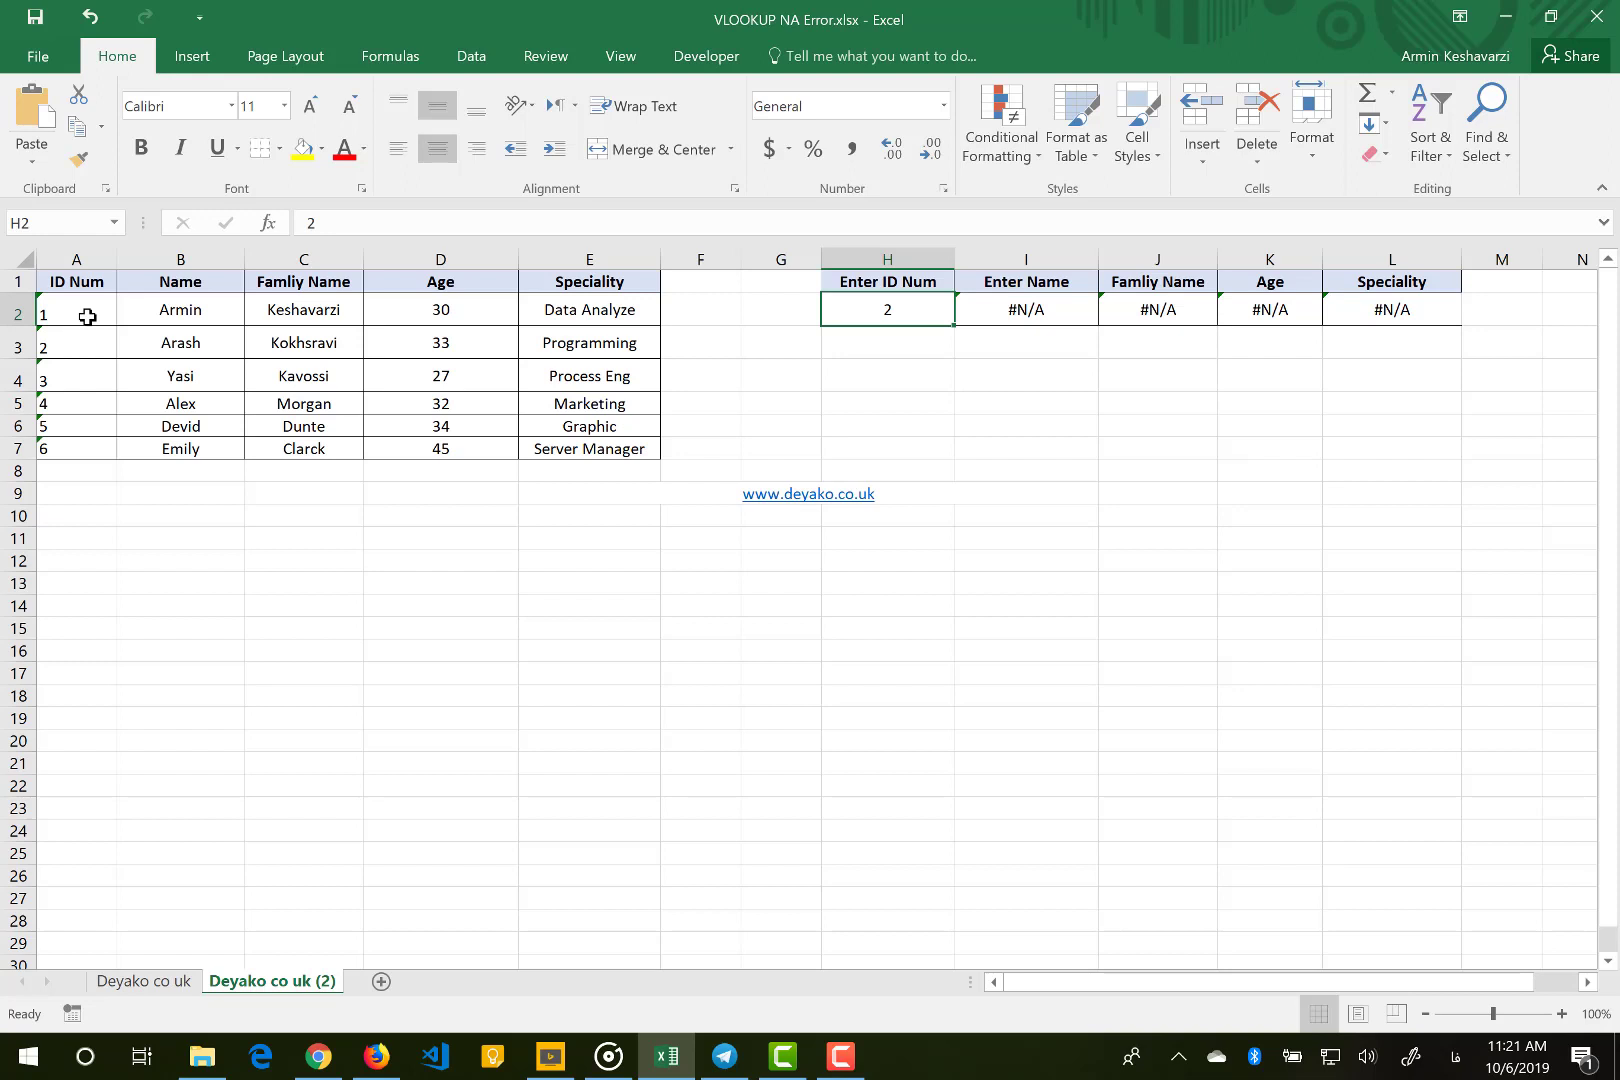
Compare the number format of the ID Num cells A2:A7 with that of the lookup ID in H2.
drag(88, 316, 67, 448)
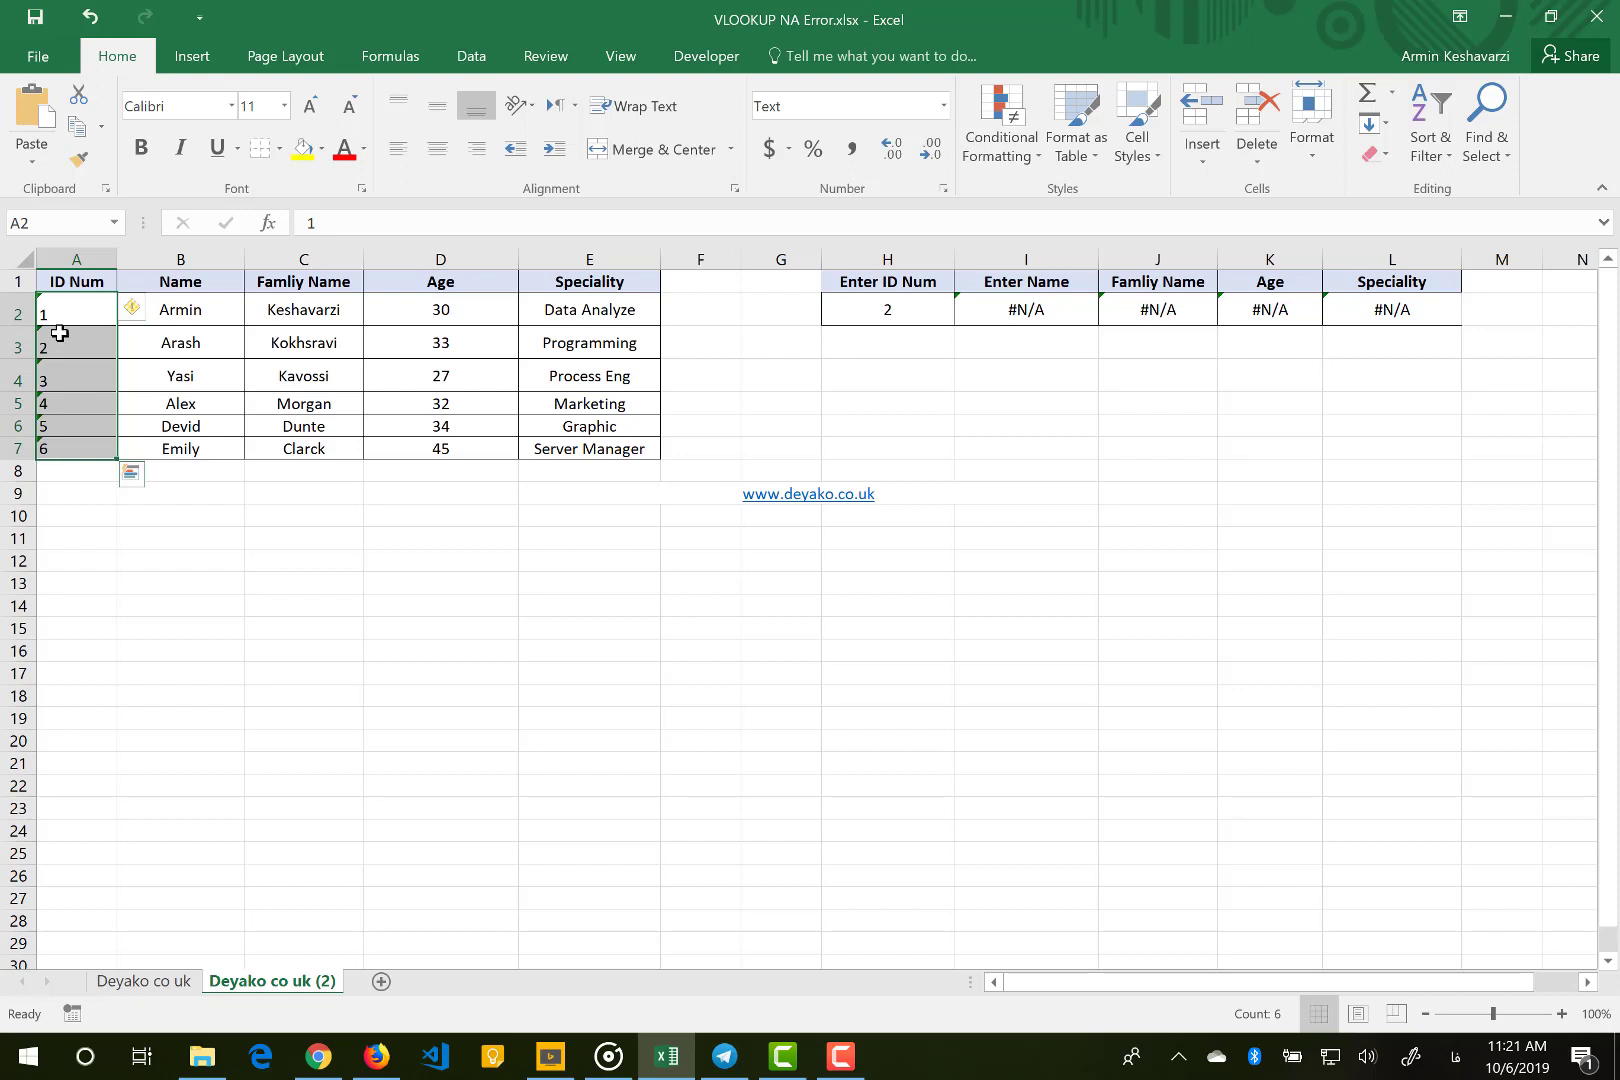
click(60, 315)
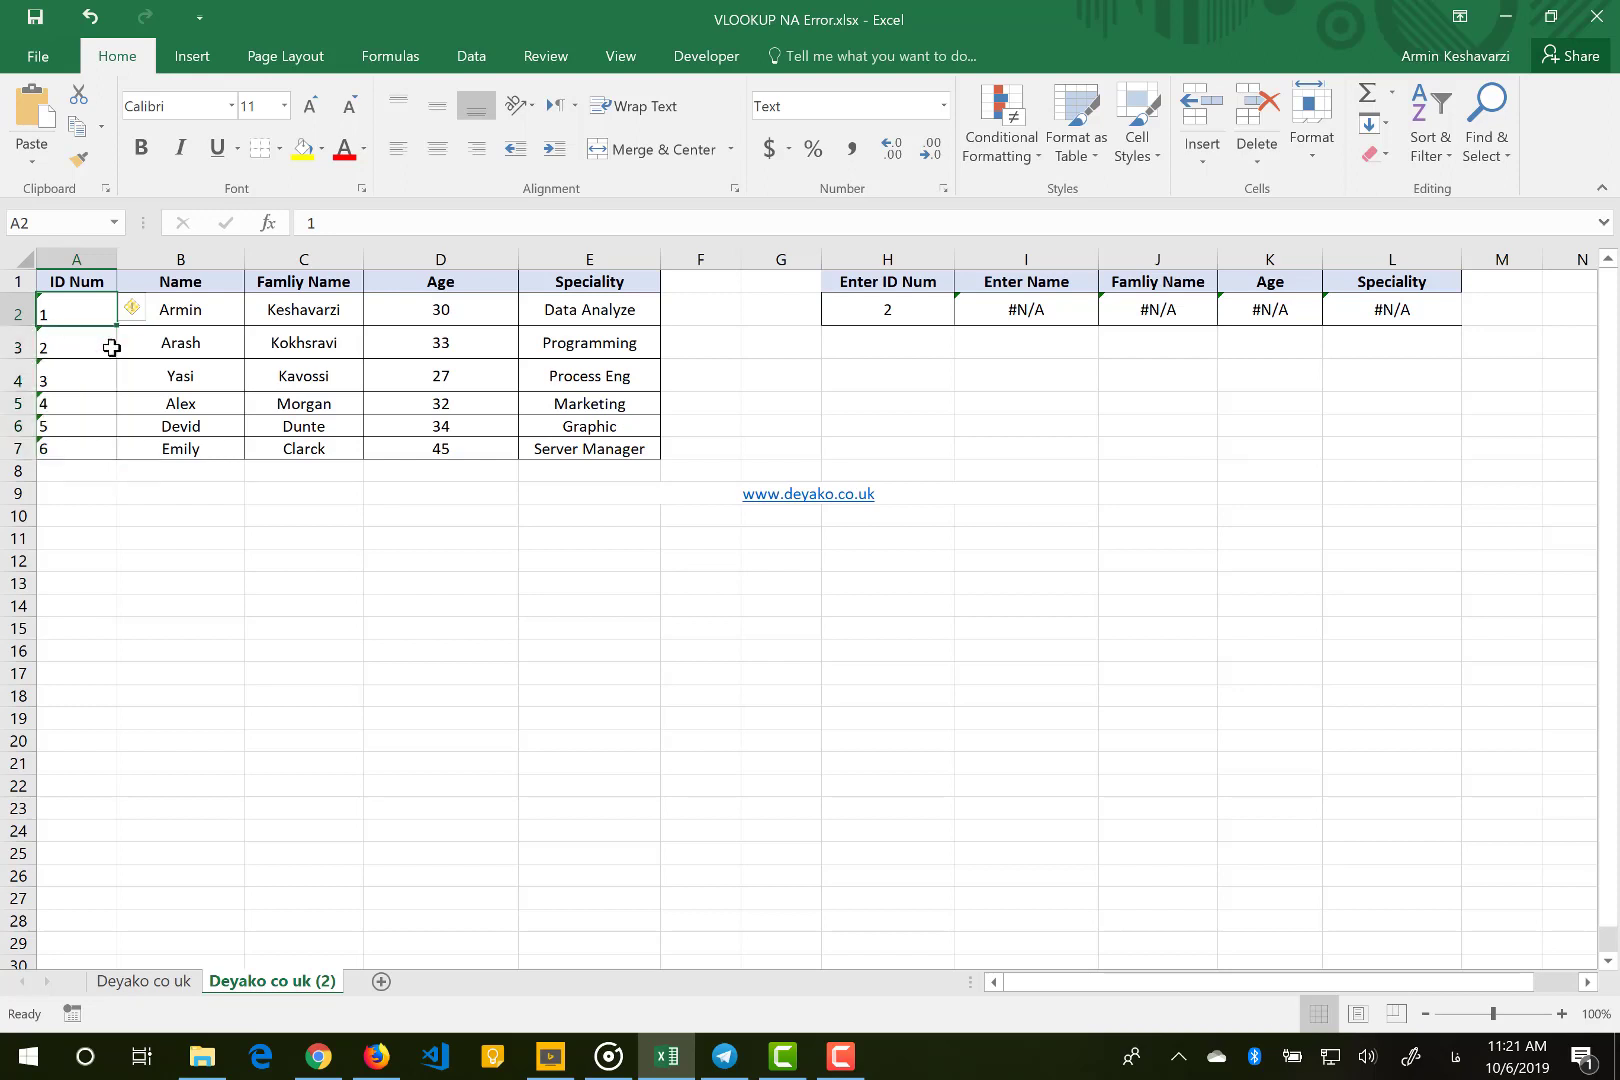
click(825, 301)
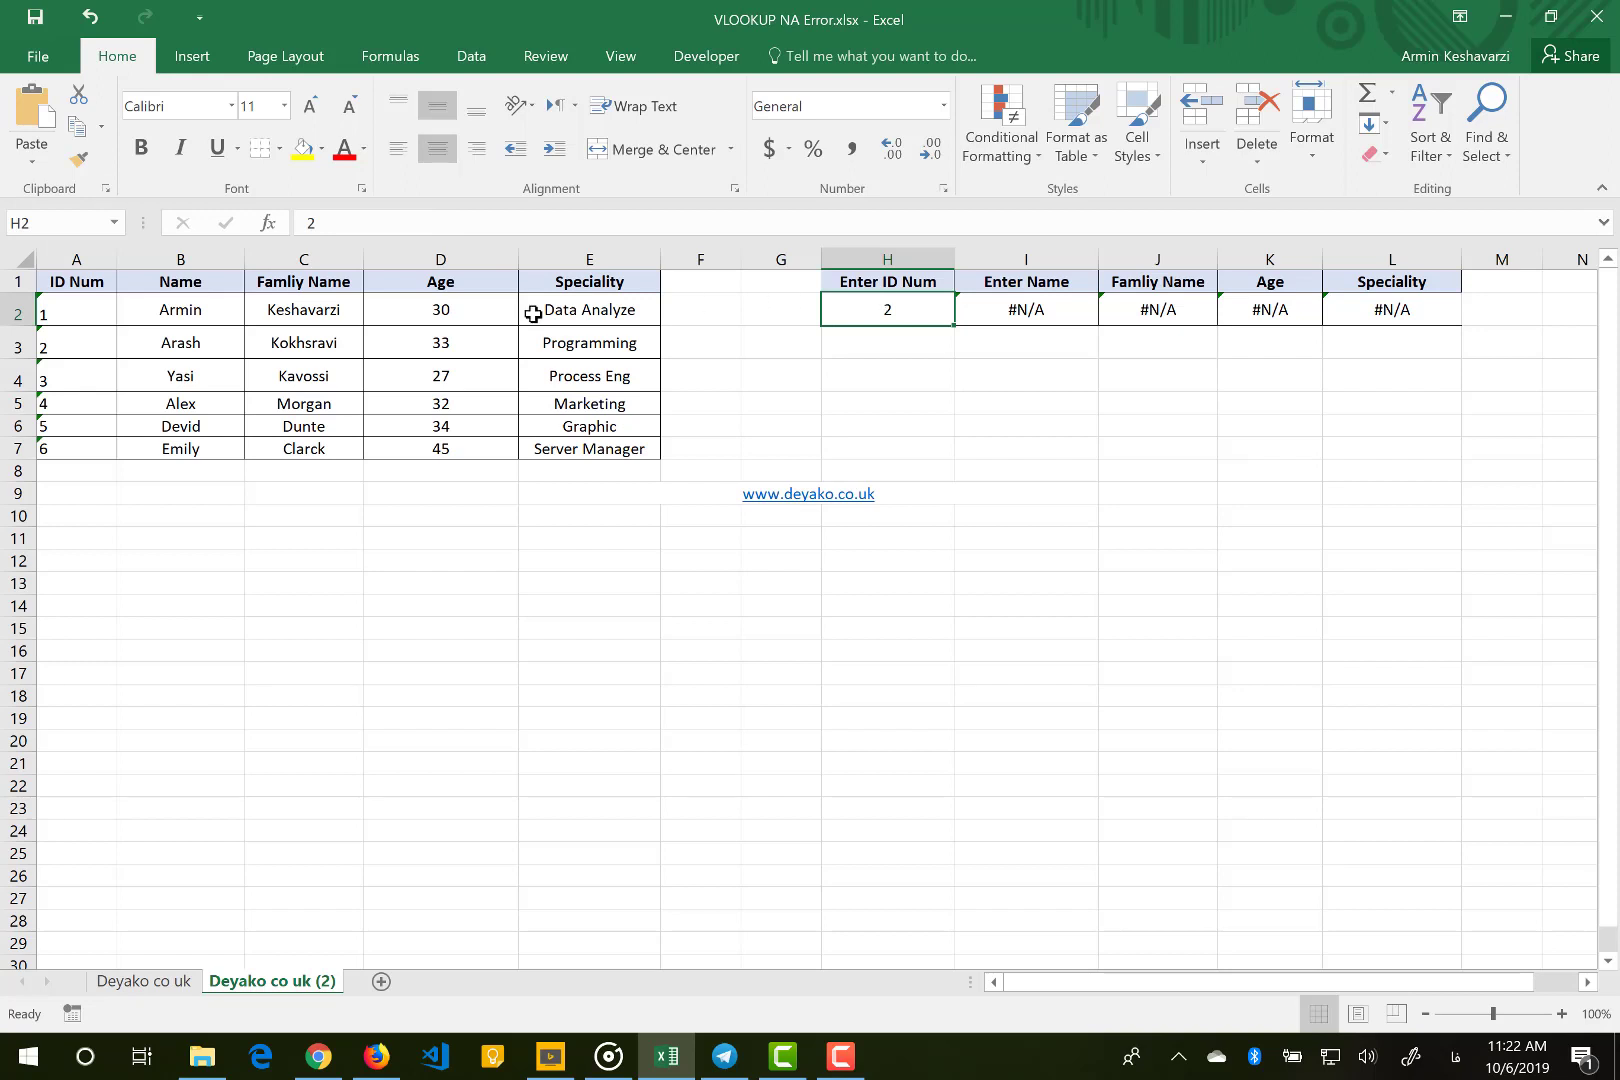
click(77, 256)
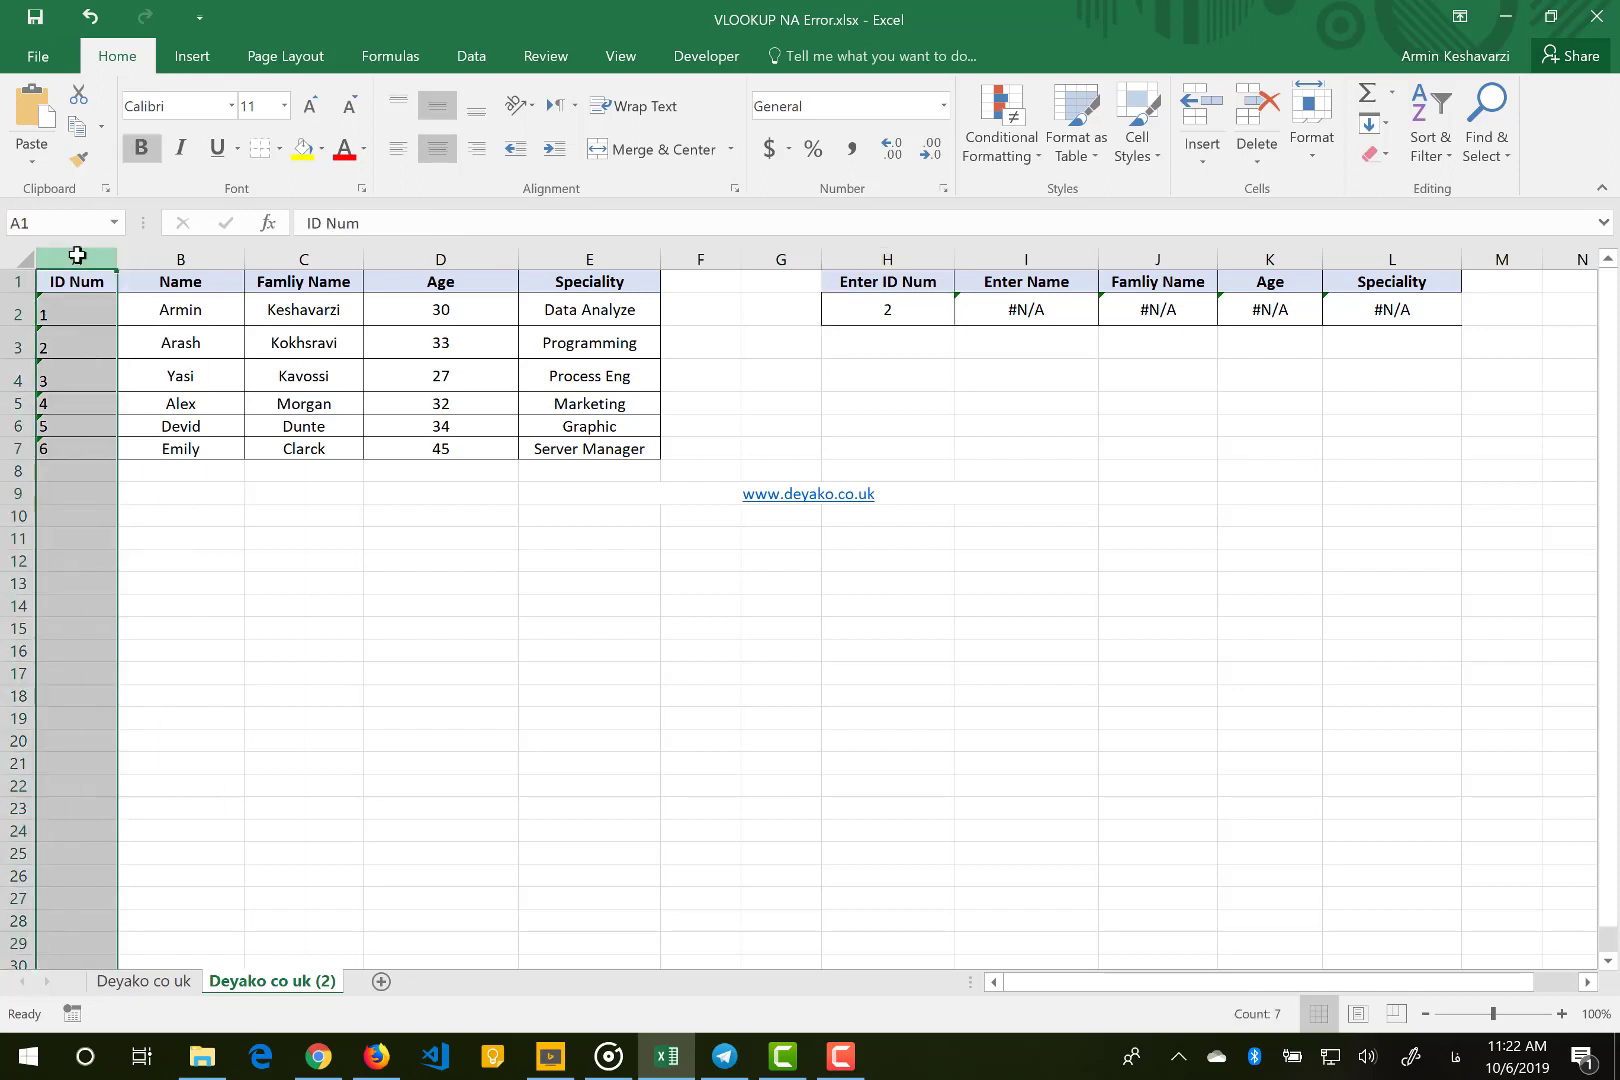
click(834, 308)
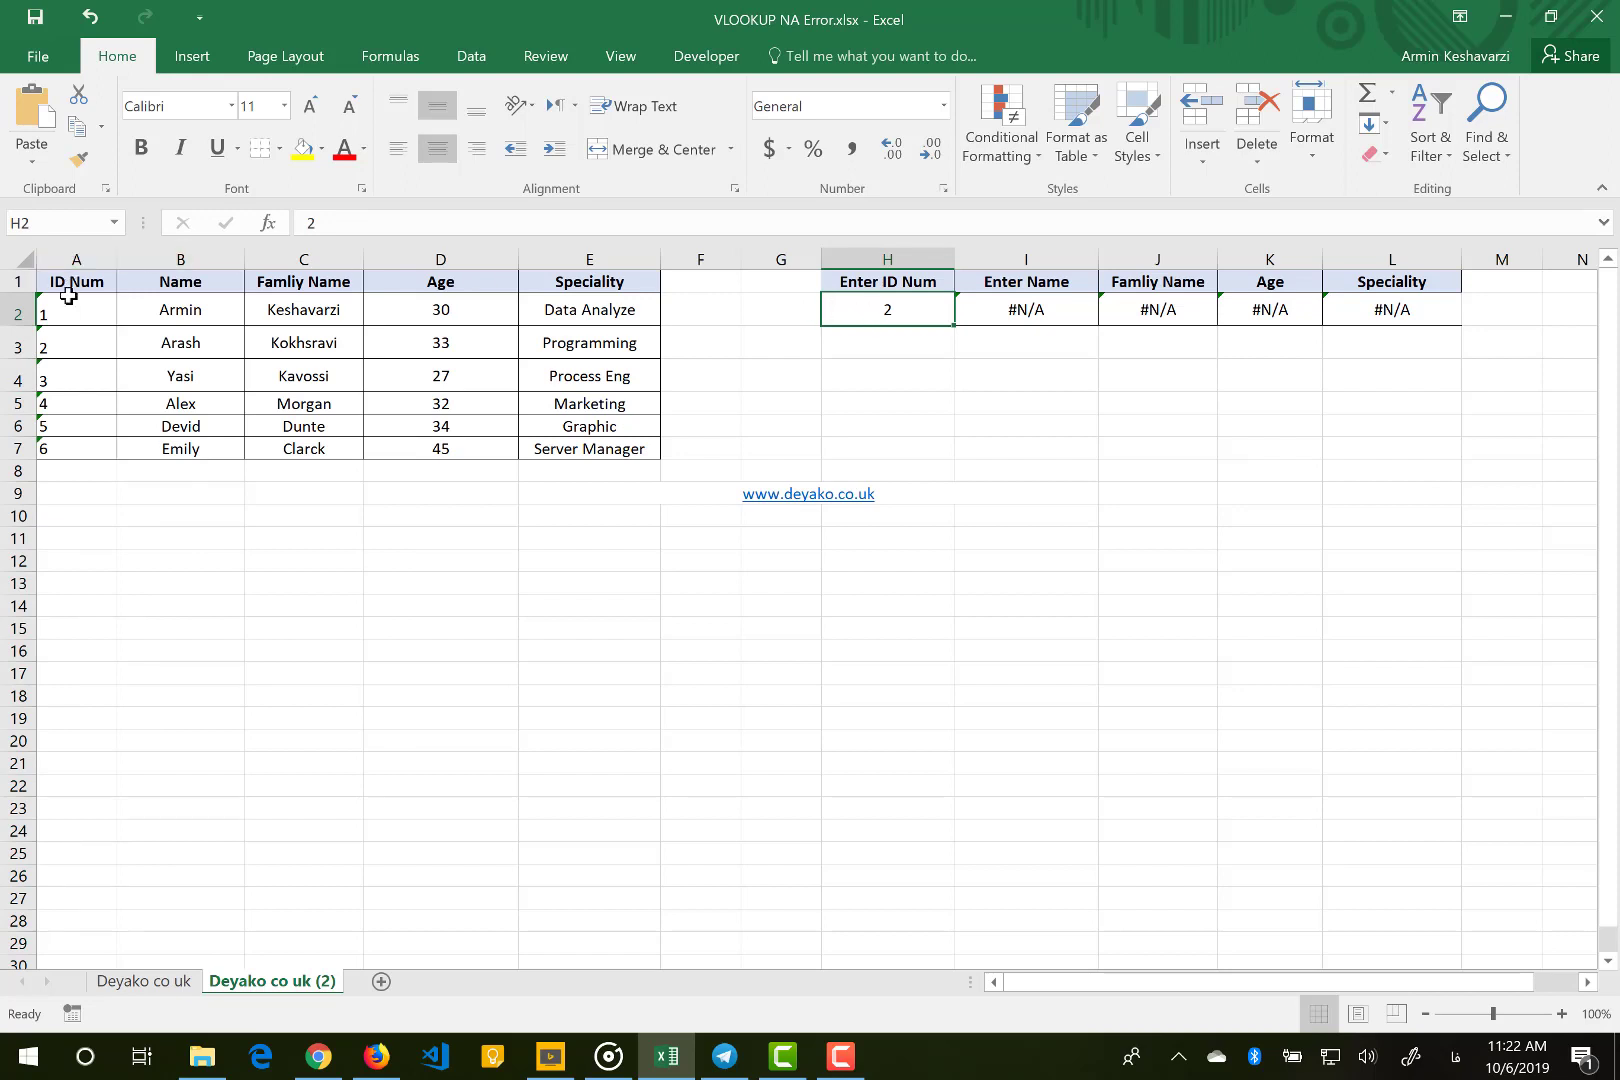
drag(63, 306, 44, 447)
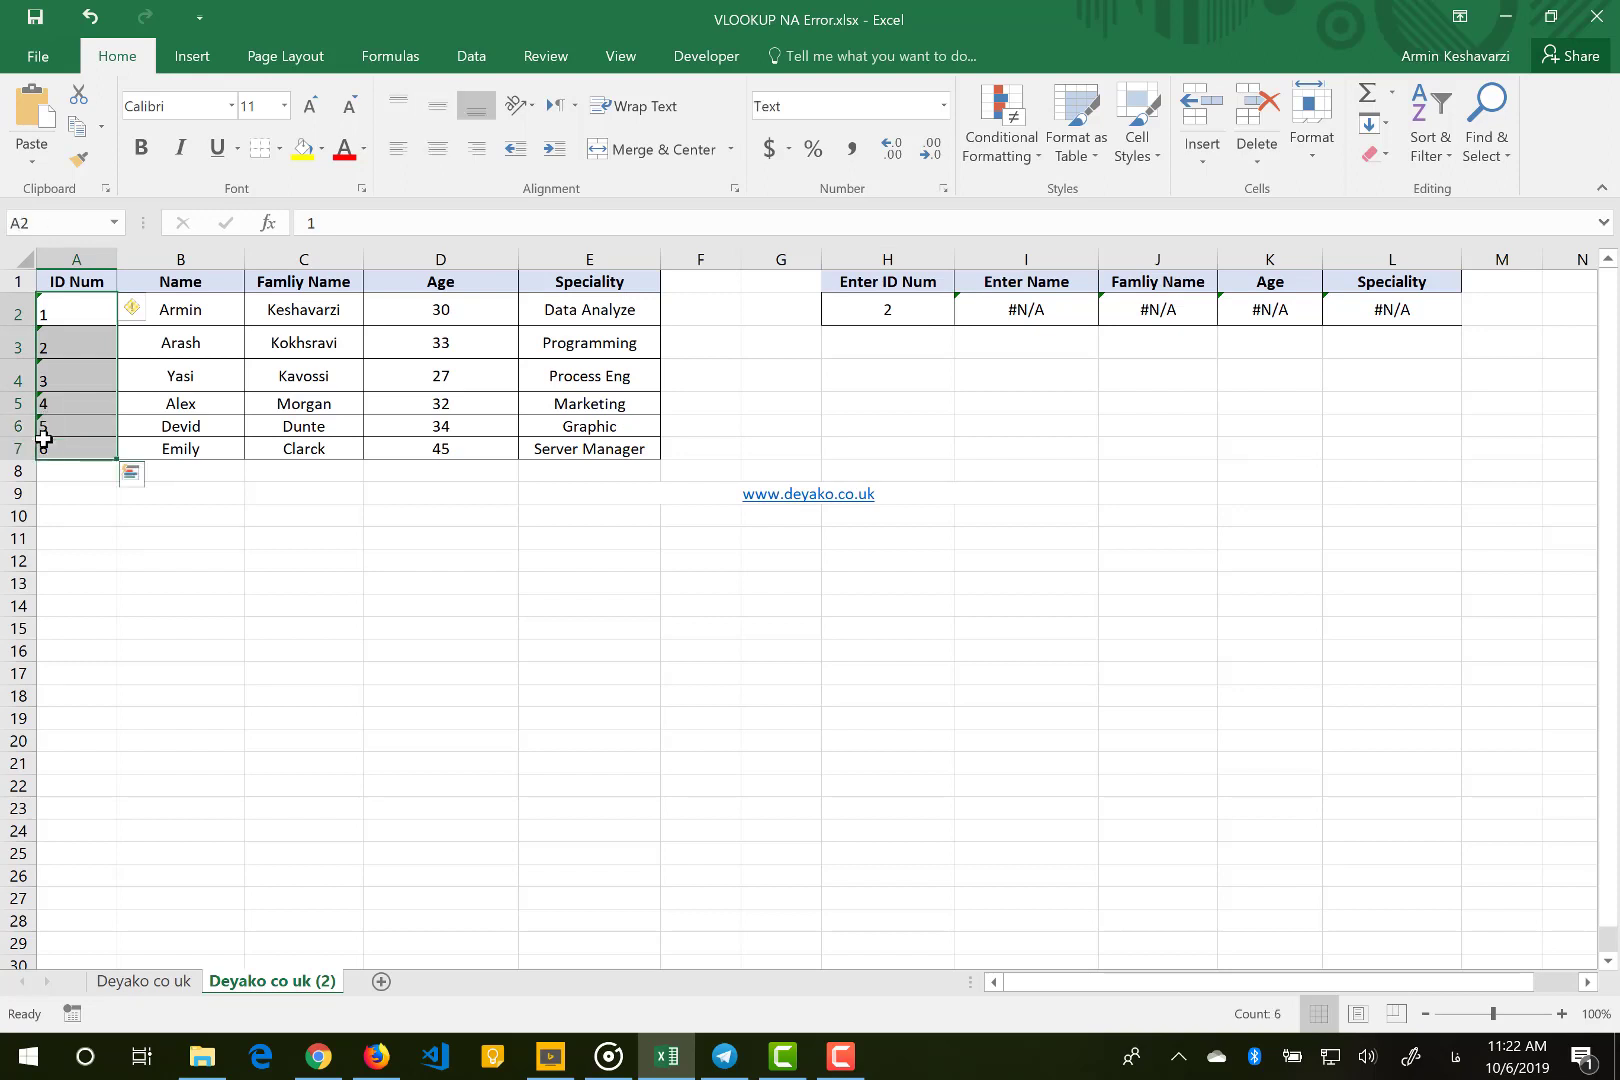
Format the lookup ID cell H2 as Text and re-enter its value so the new format applies.
click(872, 308)
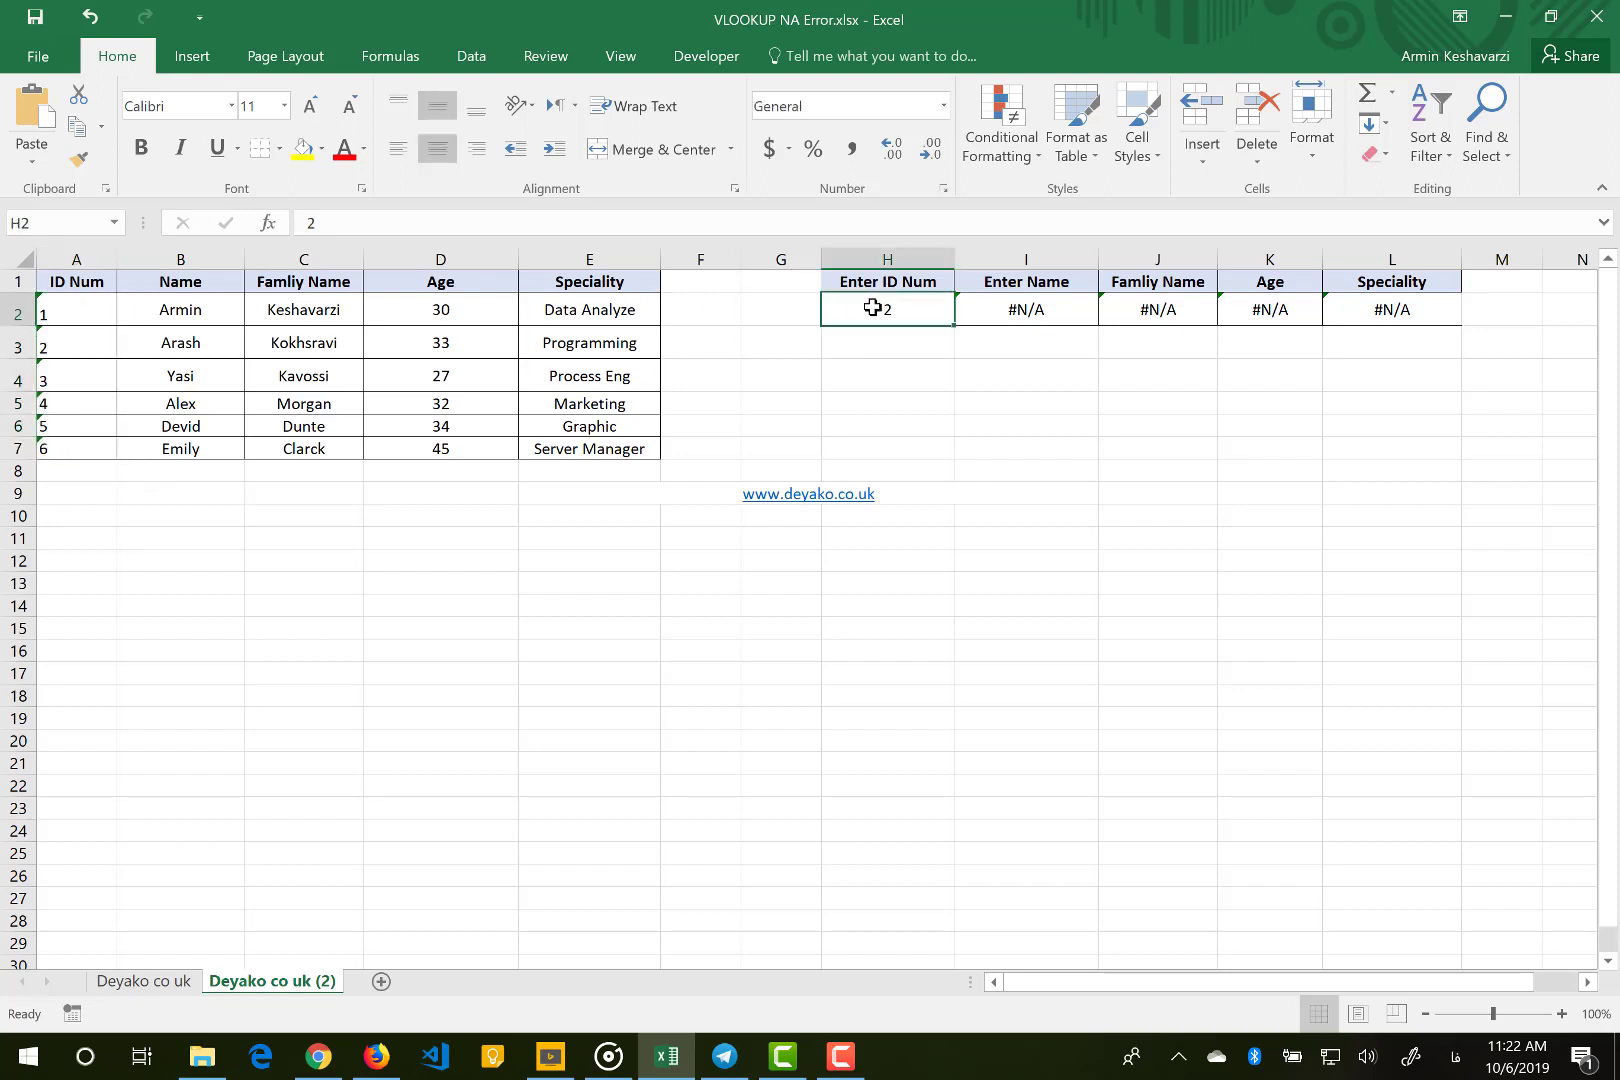
click(944, 106)
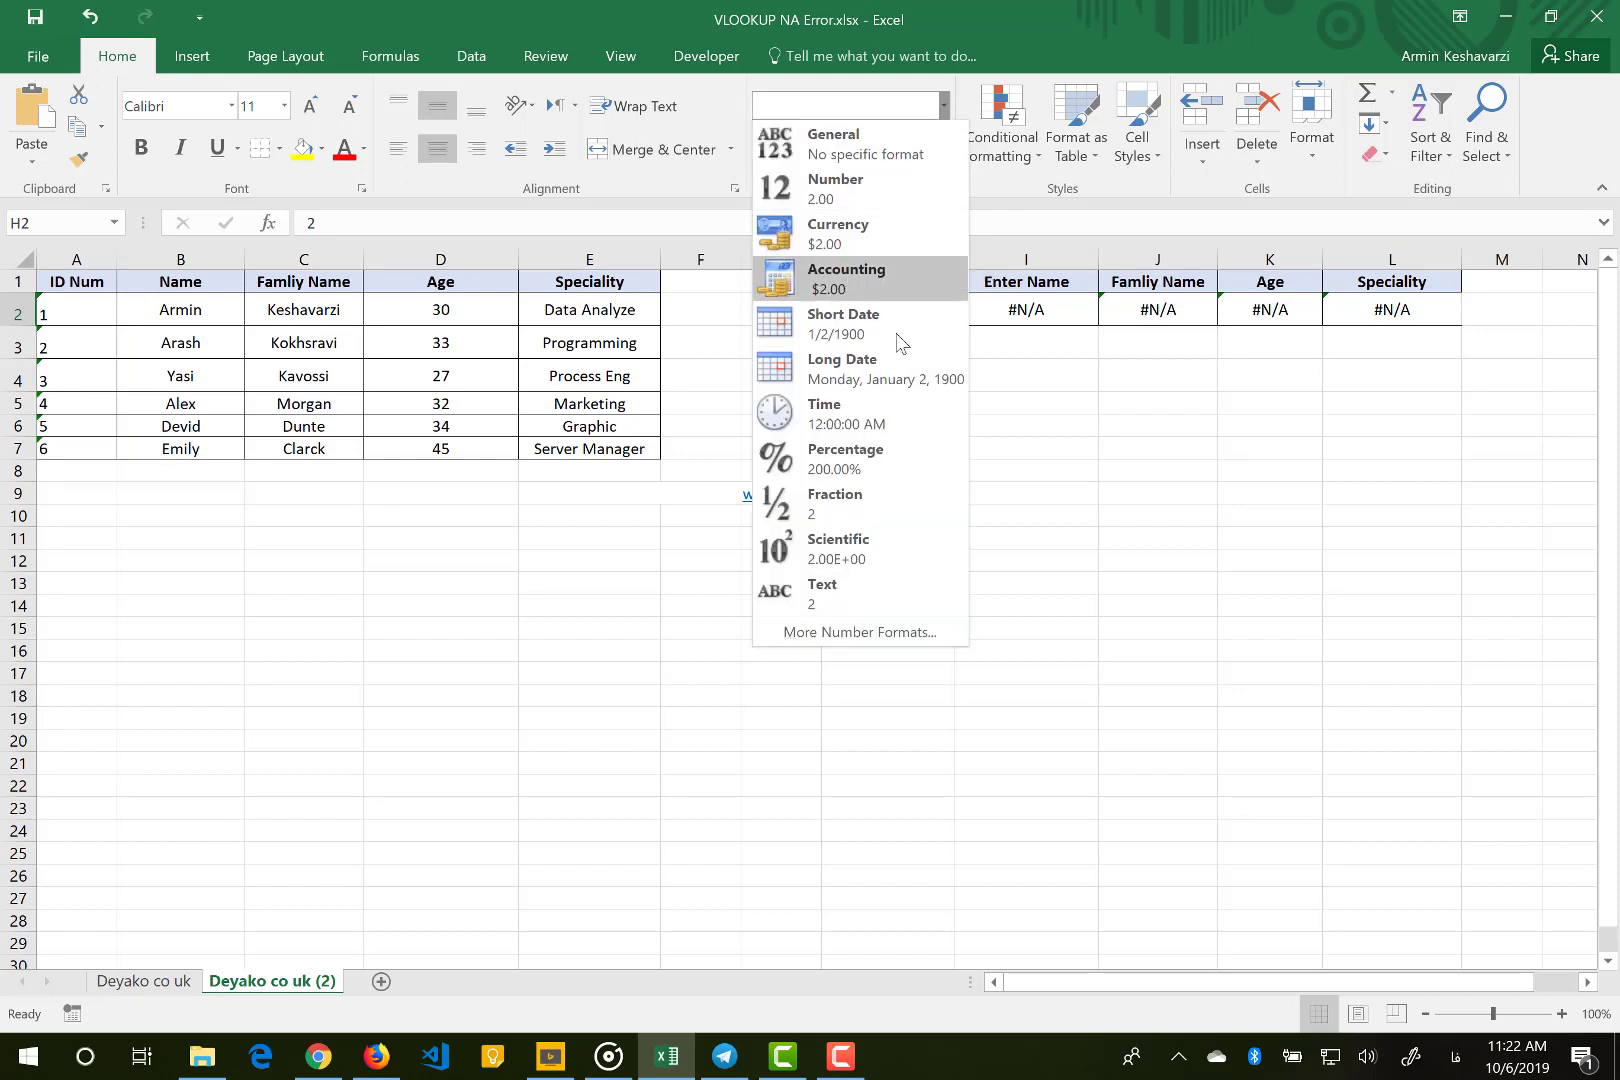
click(860, 593)
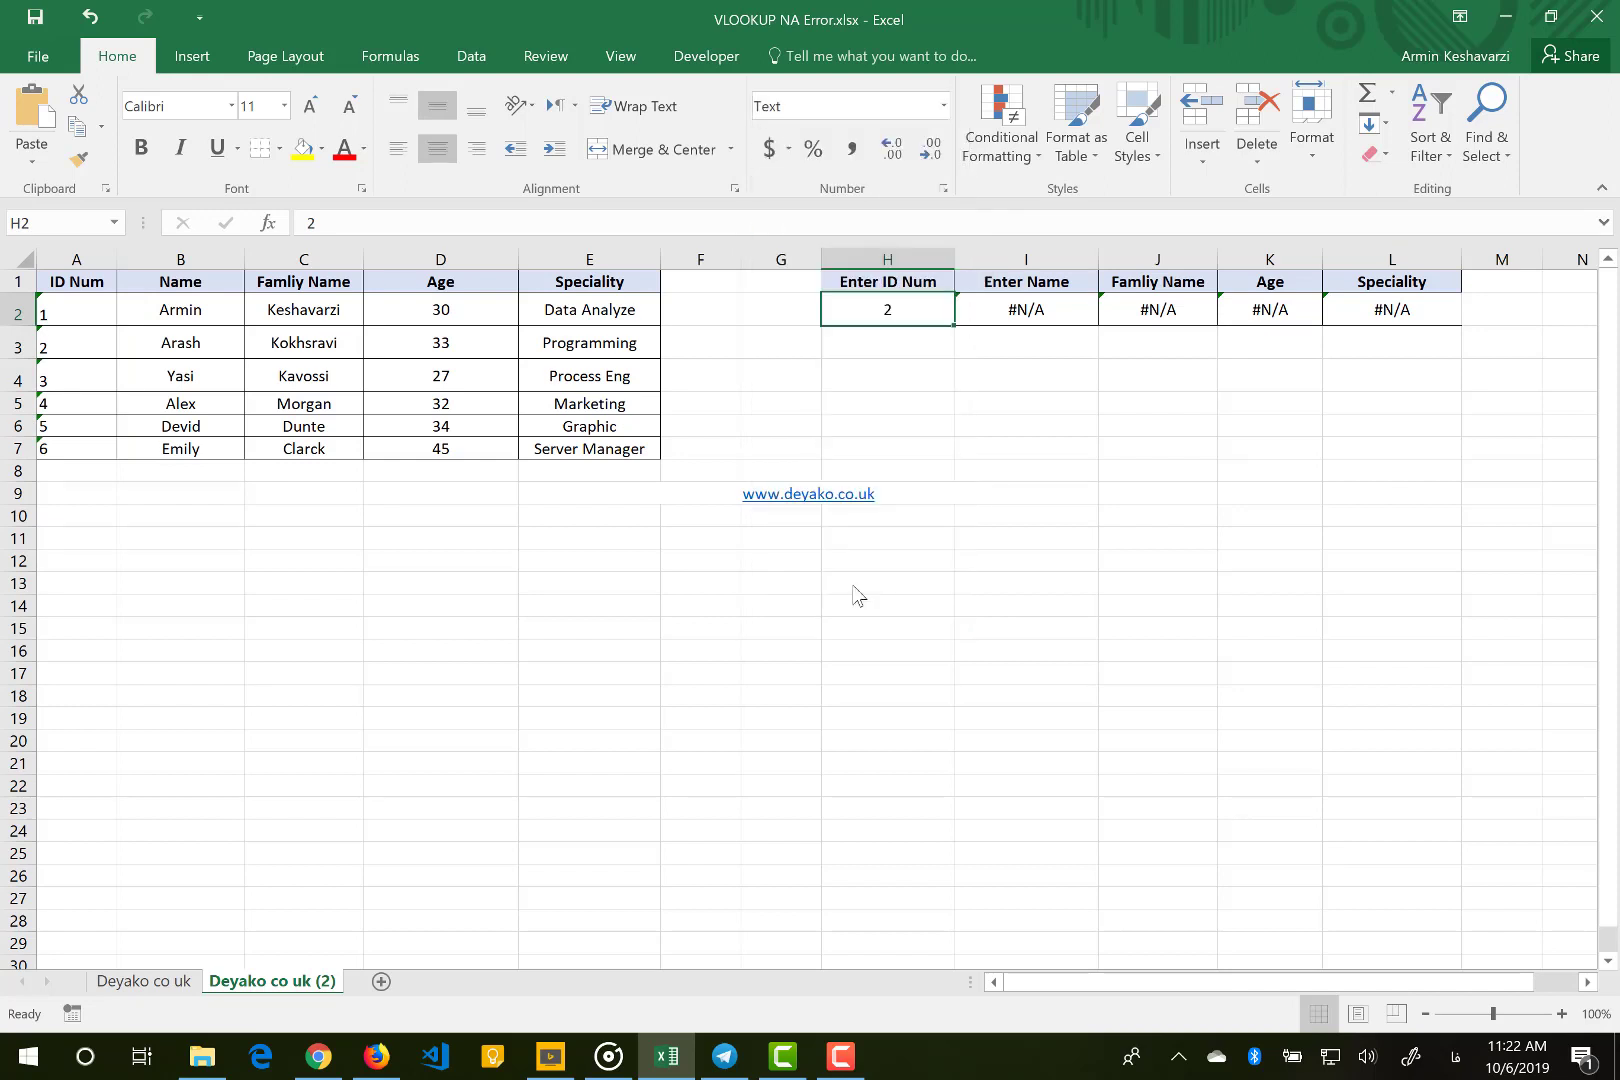
double_click(897, 313)
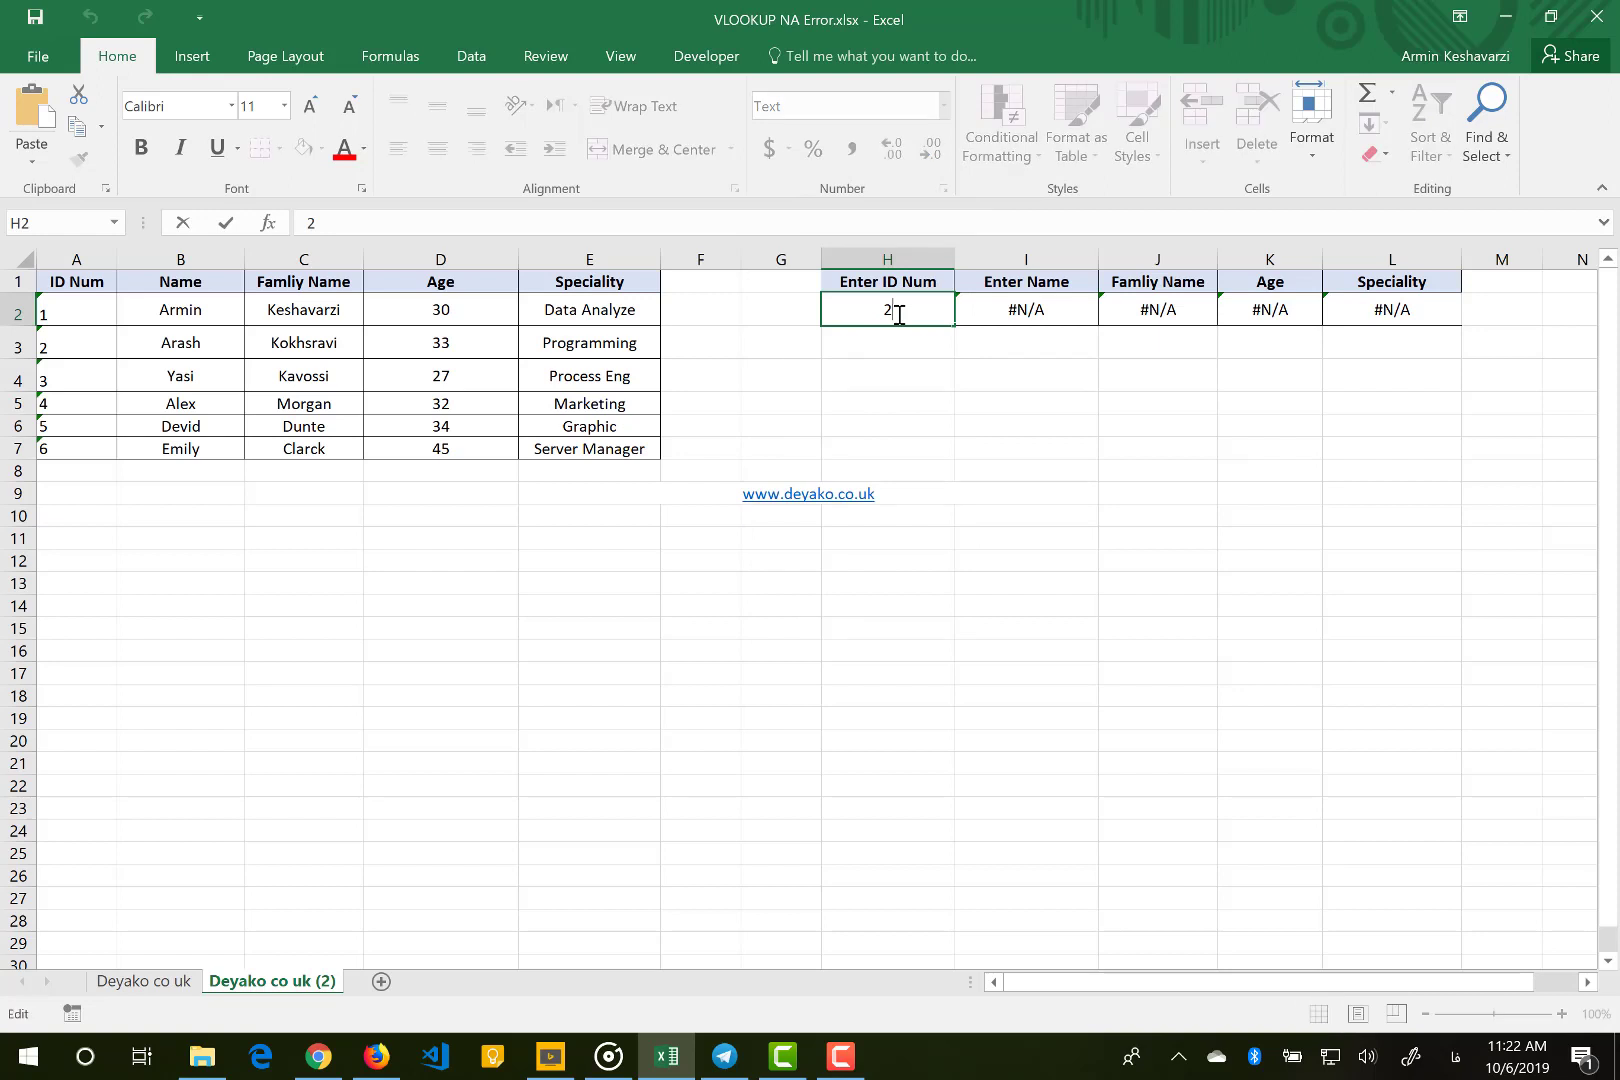
key(Return)
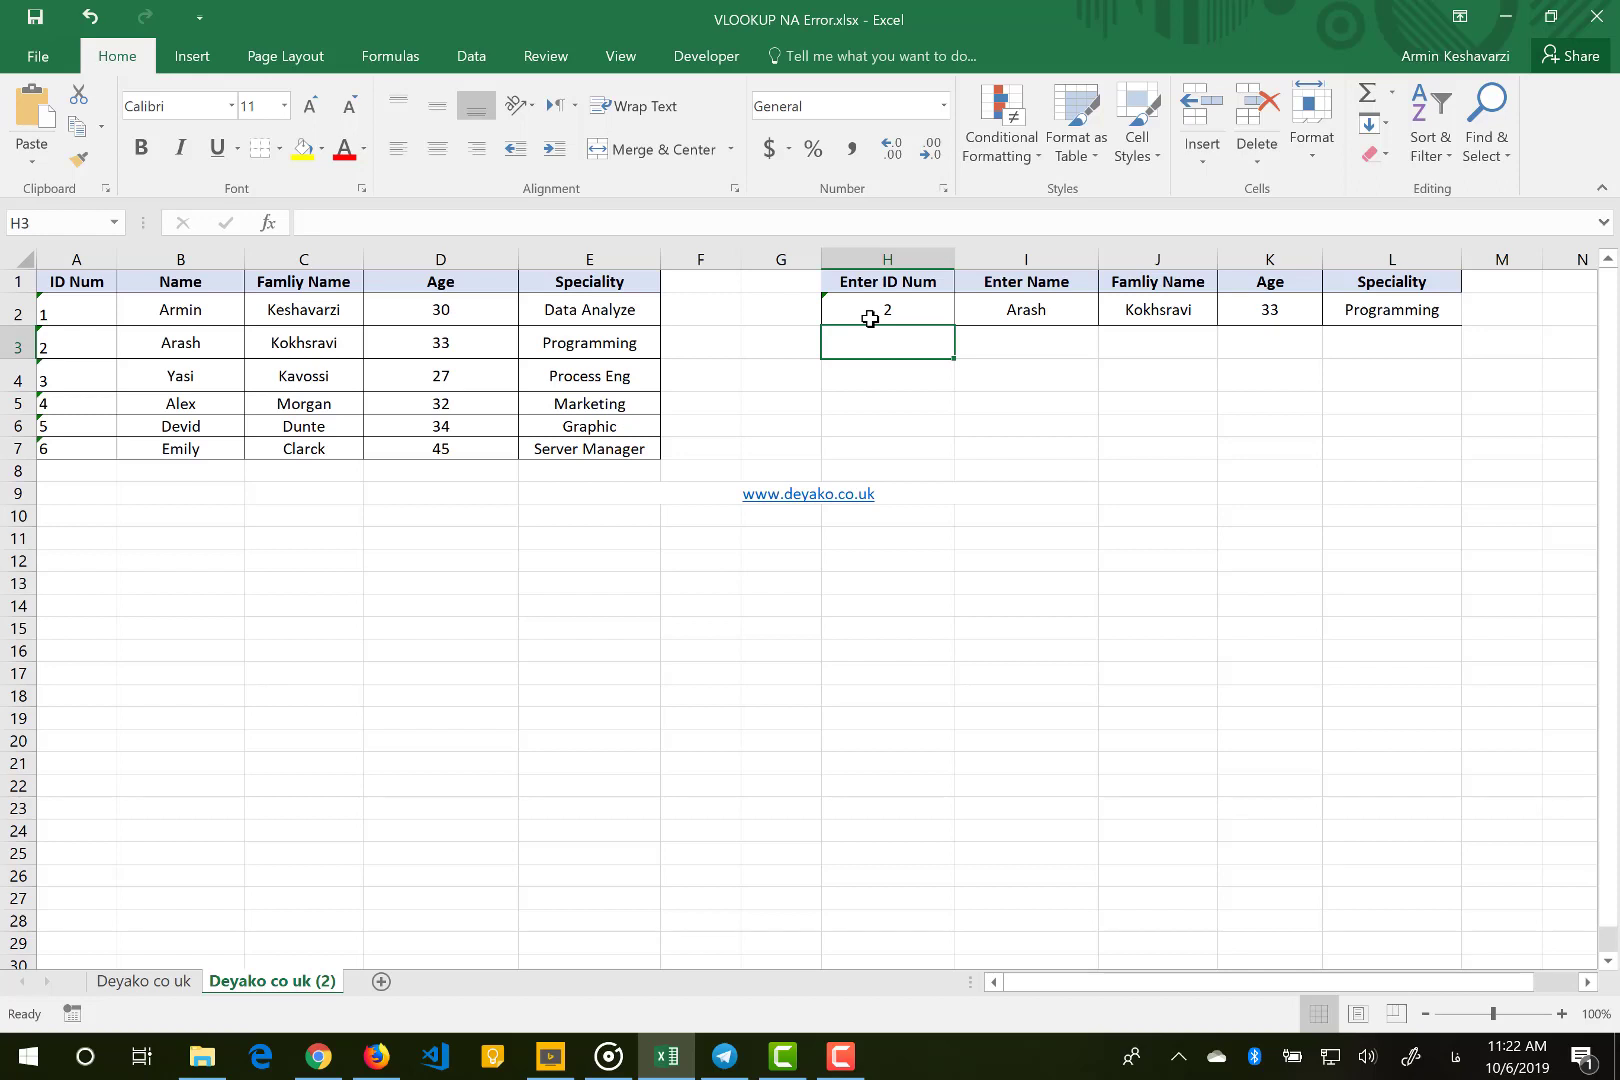
Convert the lookup ID in H2 from text back to a number with the error-checking option.
click(870, 318)
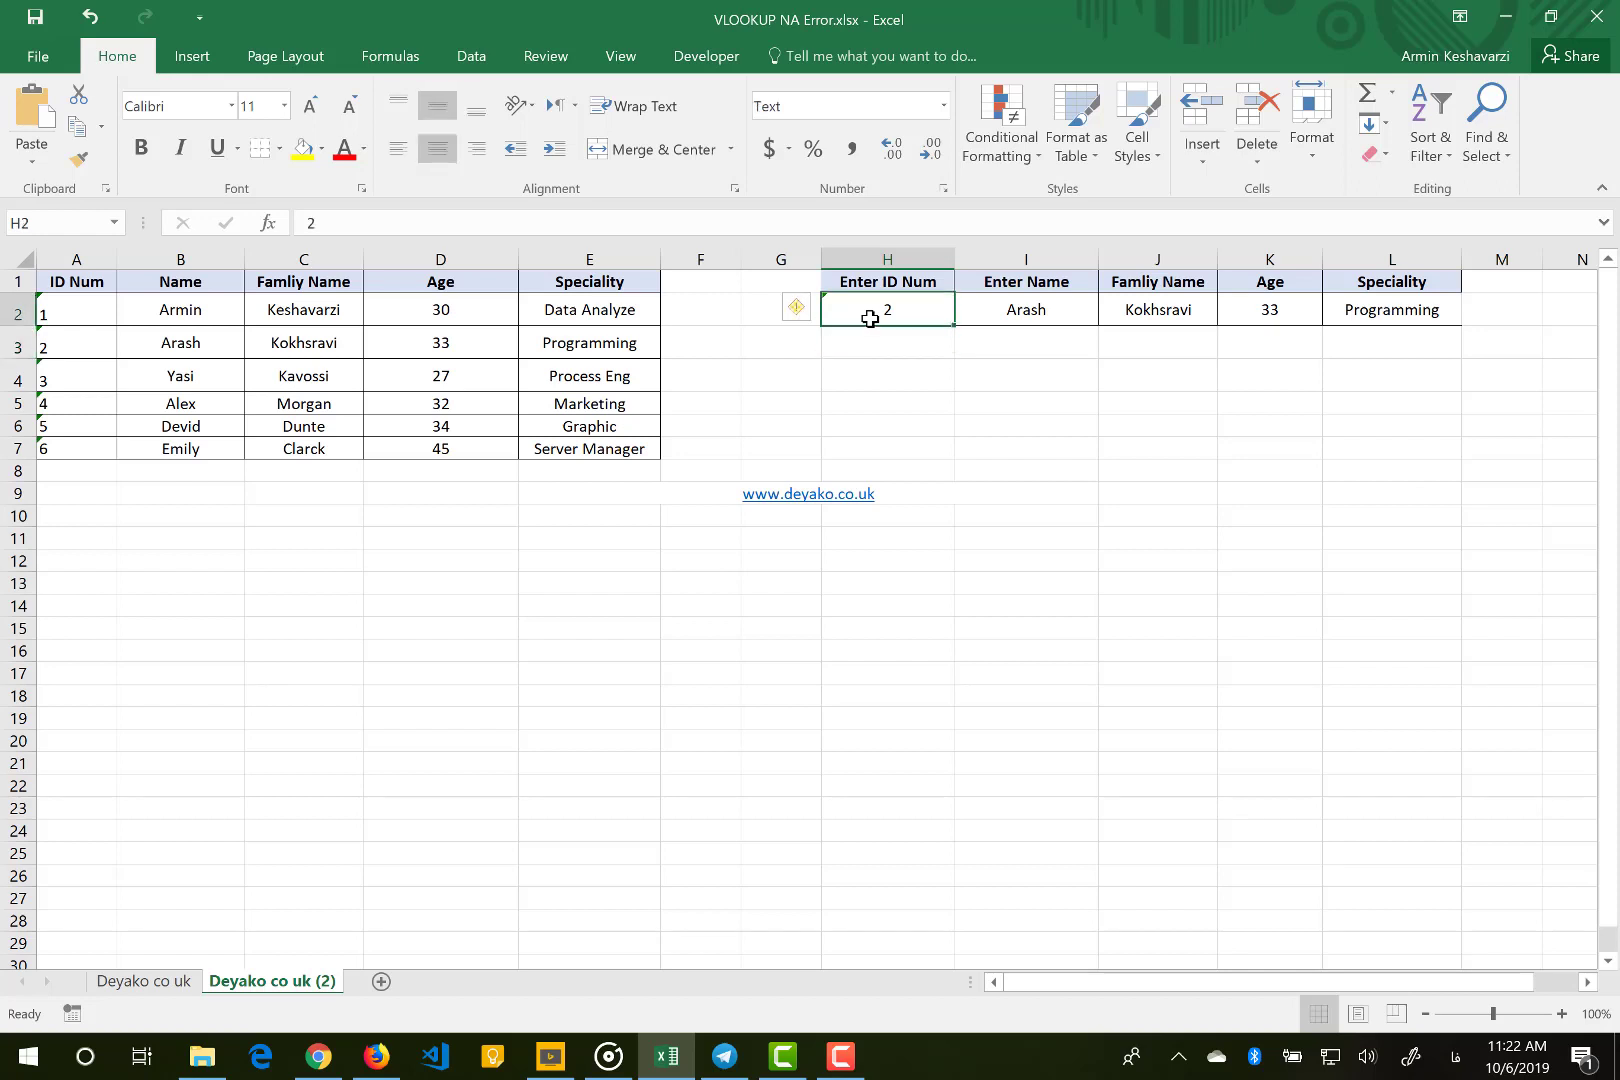
mouse_move(799, 318)
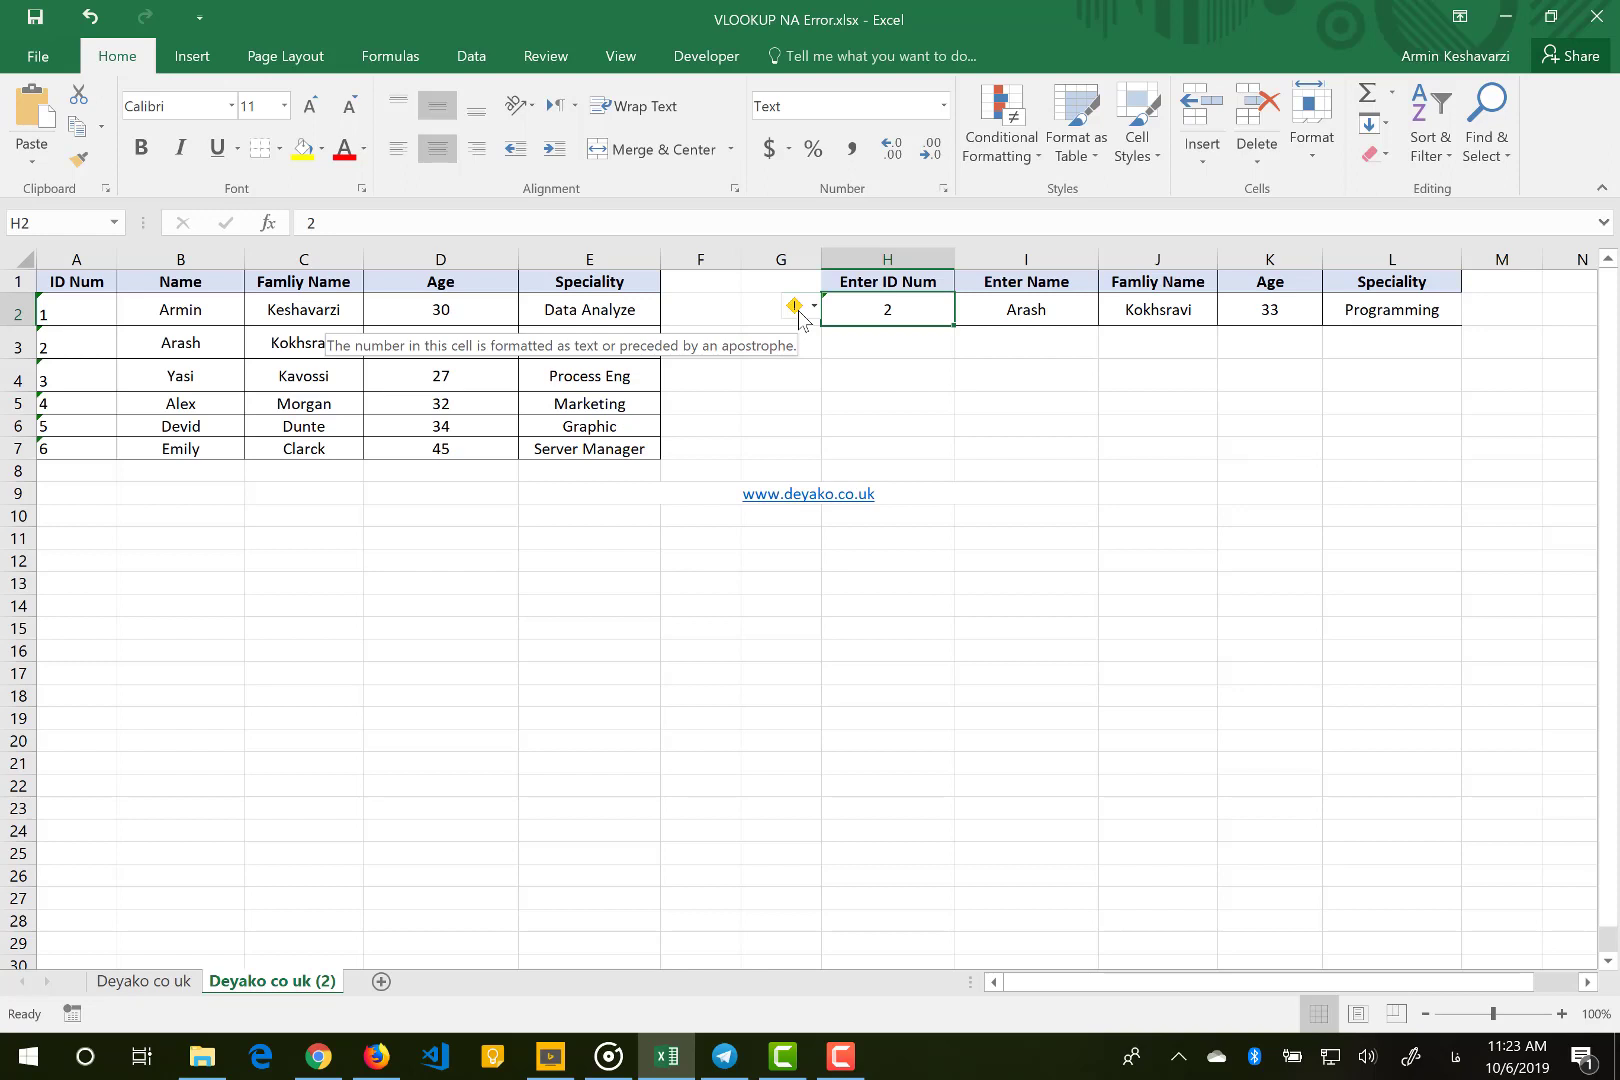
click(797, 310)
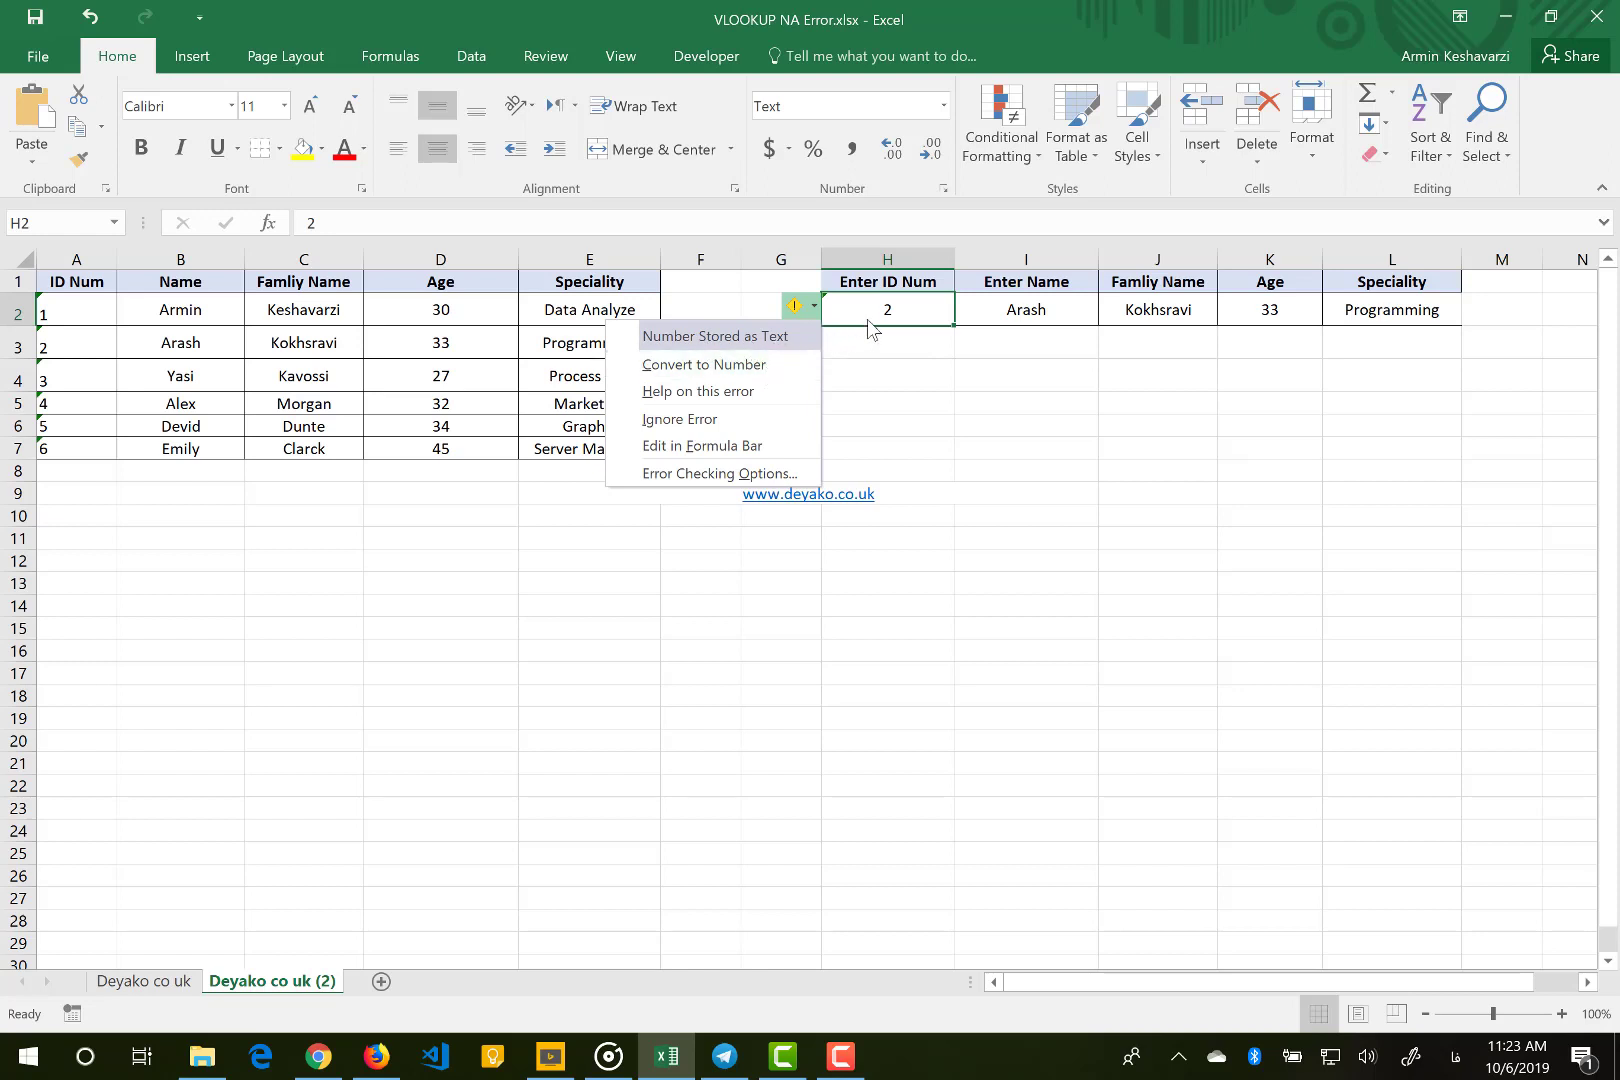
click(766, 368)
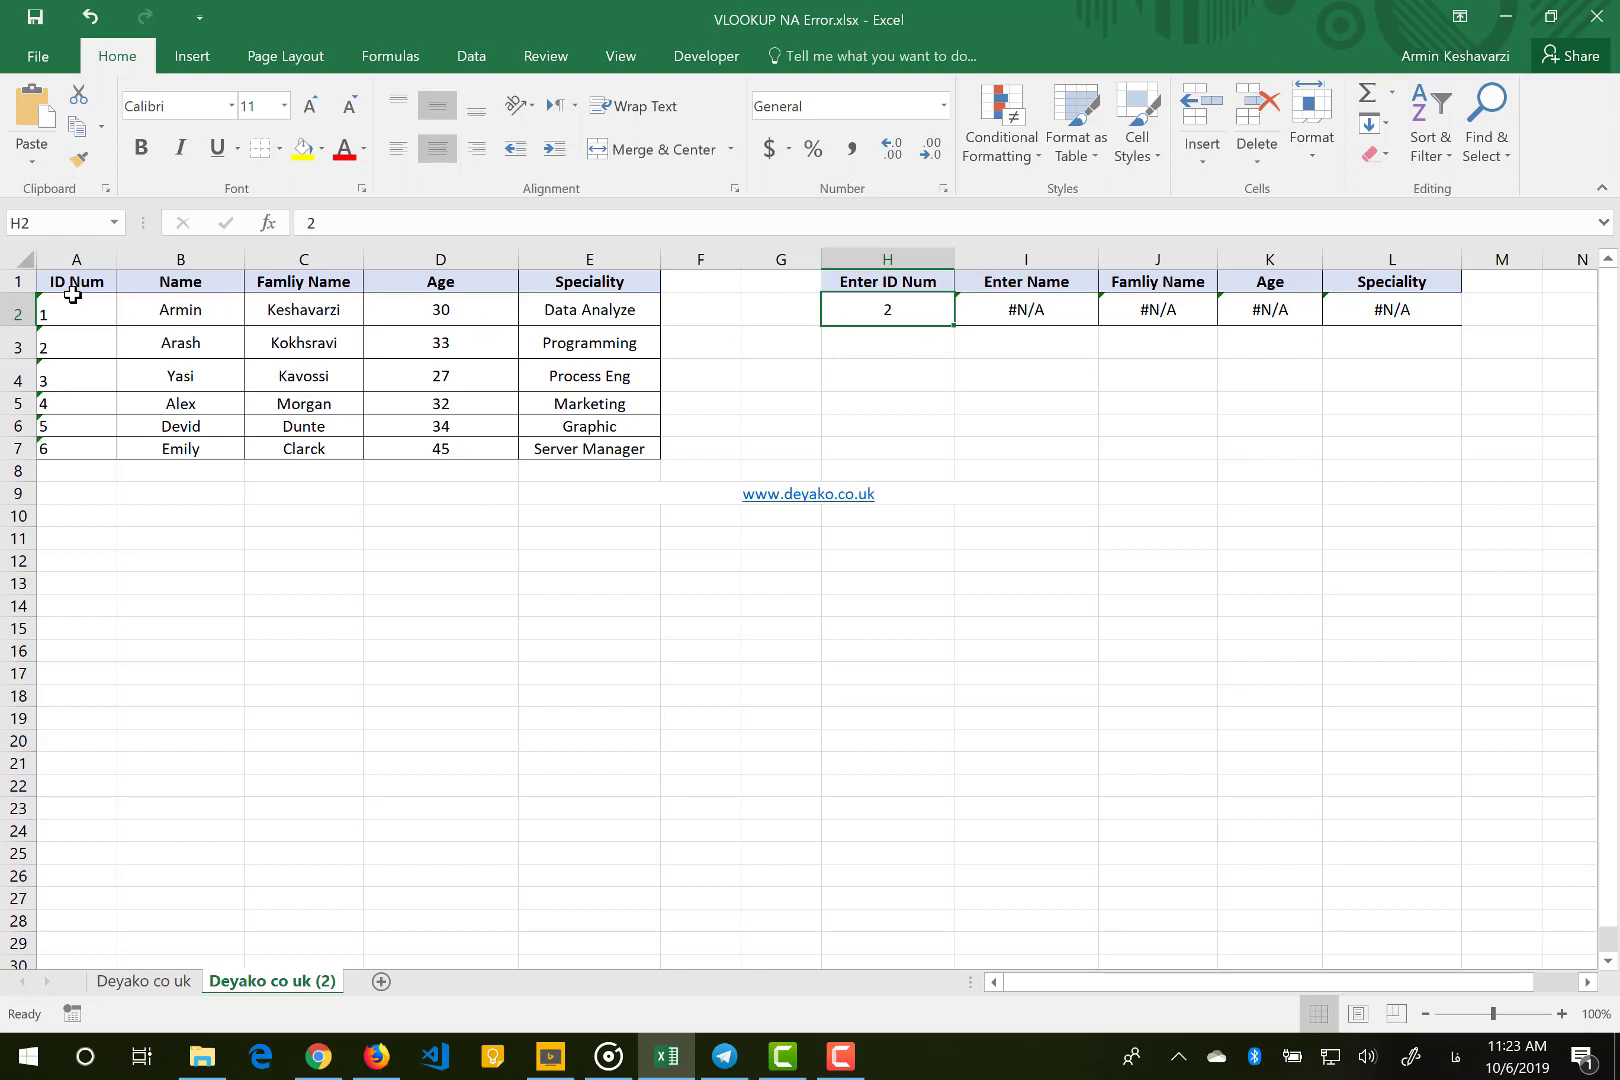
Convert the text-stored IDs in A2:A7 to numbers and check the lookup ID in H2.
drag(70, 312, 56, 445)
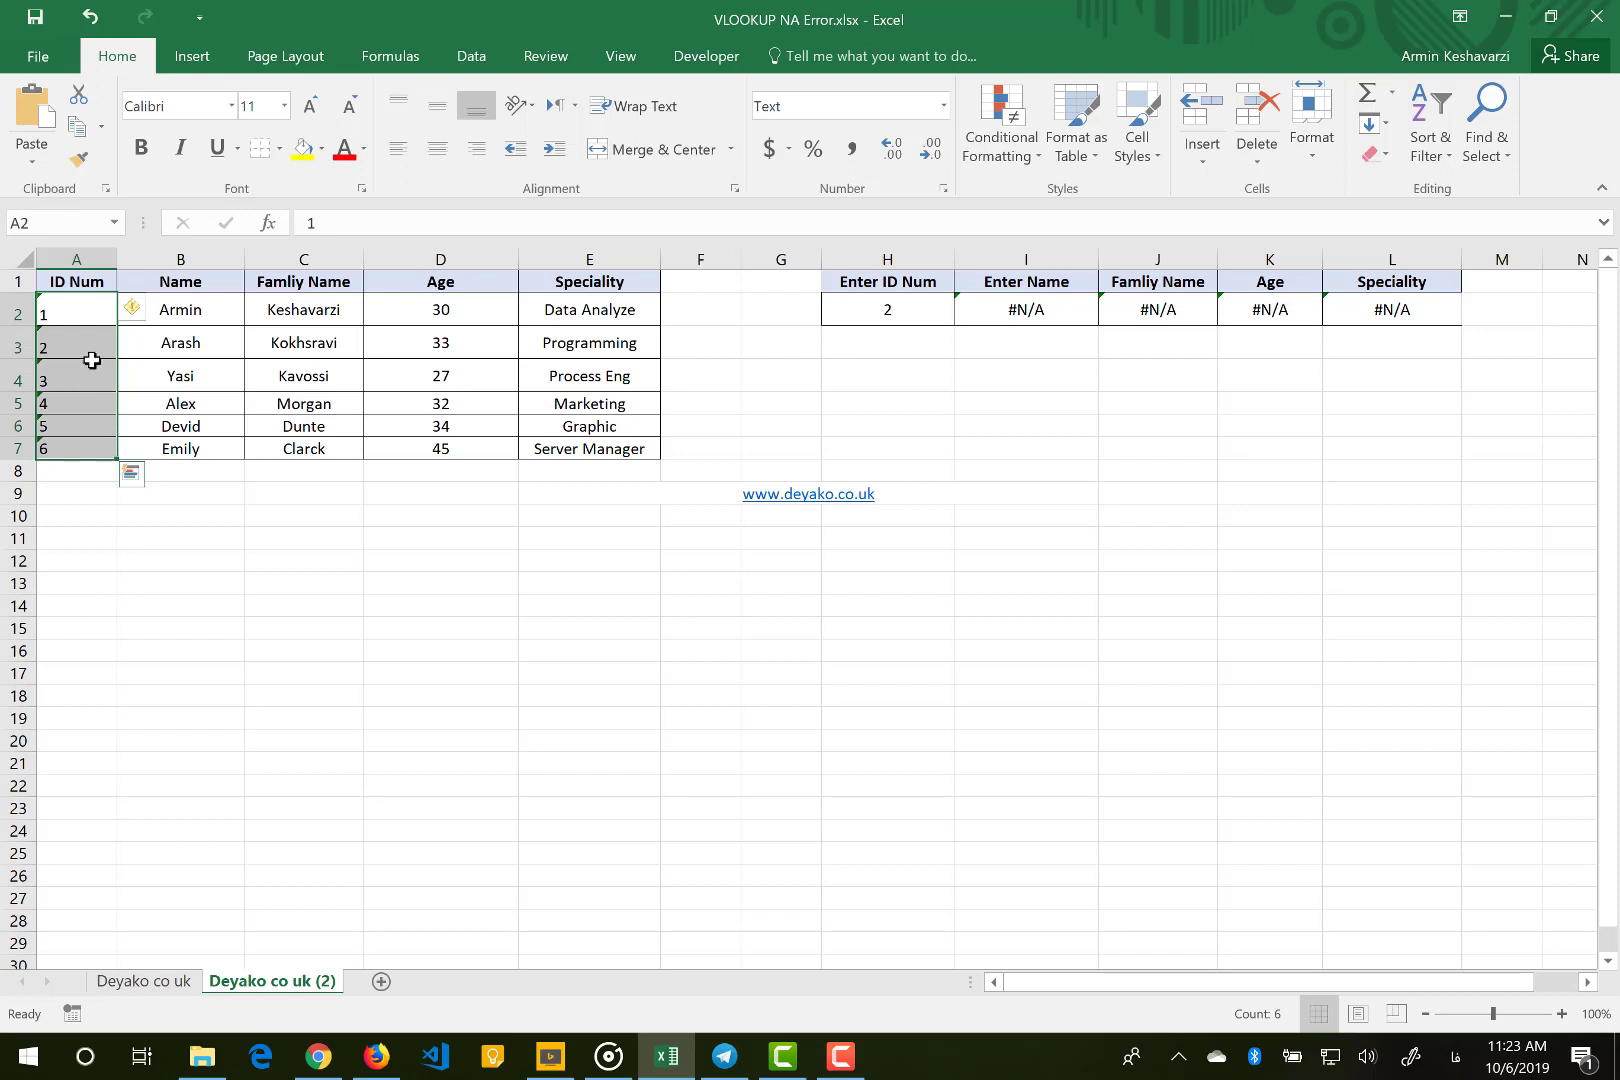
click(137, 318)
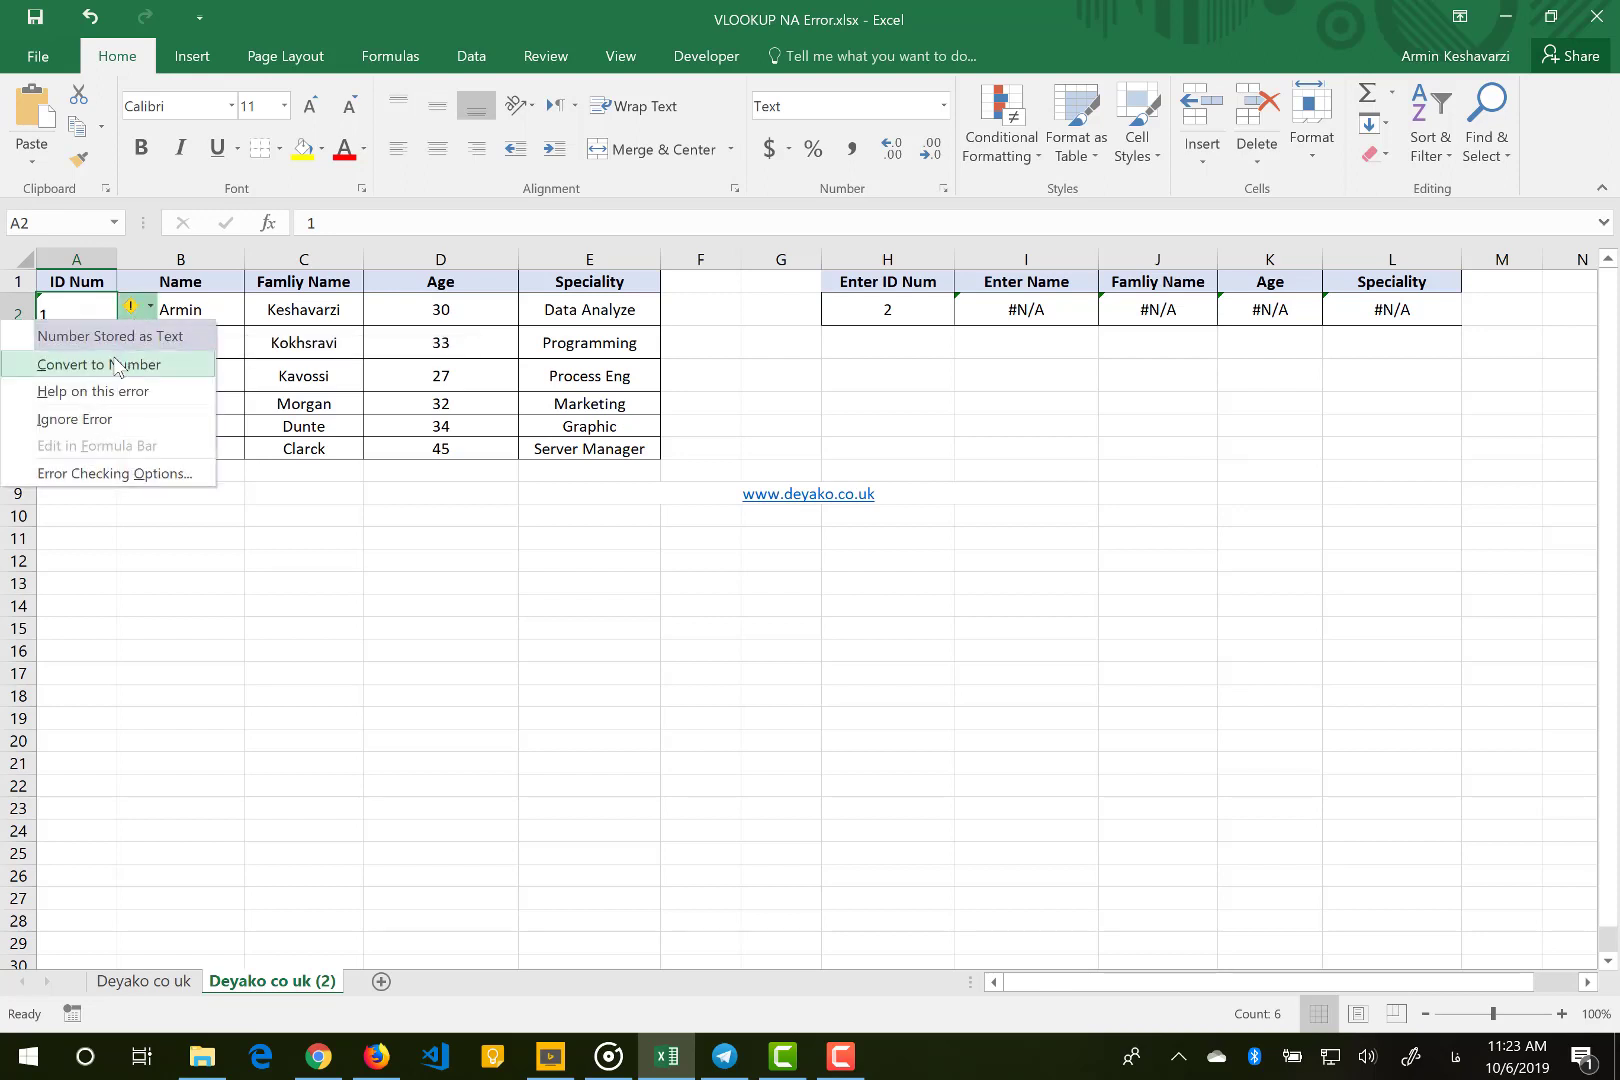
click(118, 365)
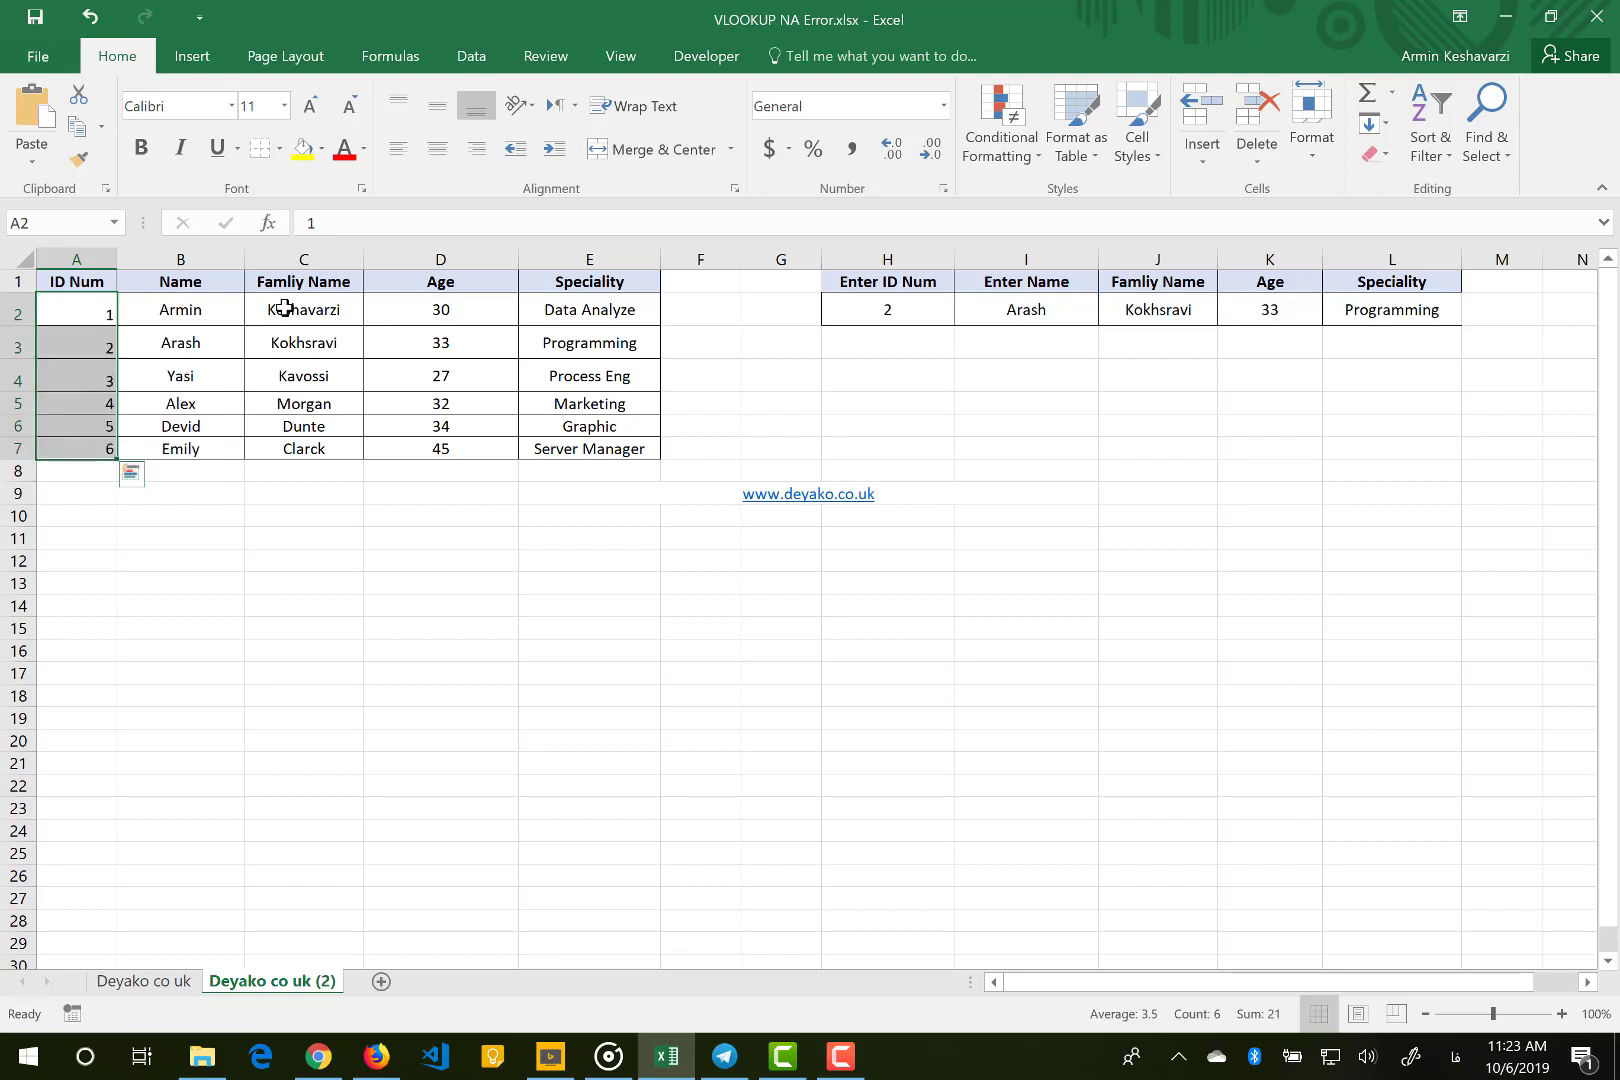
click(910, 300)
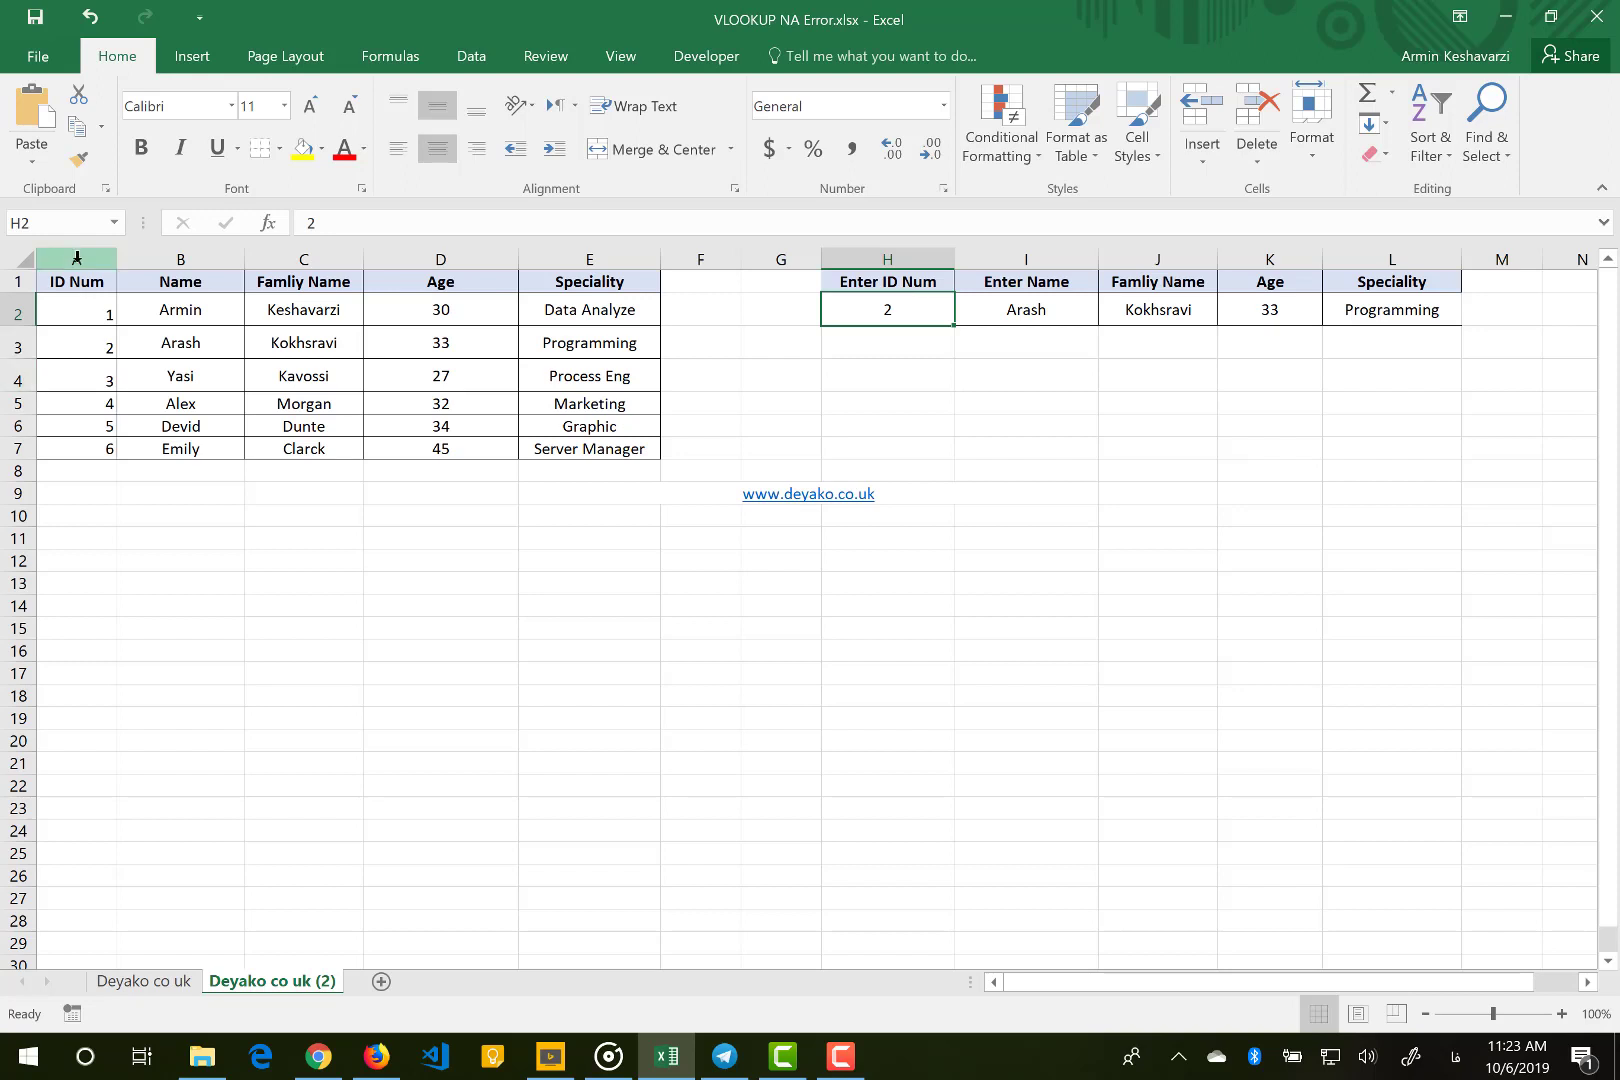
Try to enter the ID 001 with leading zeros in A2, and reselect the cell to check its stored value.
click(44, 308)
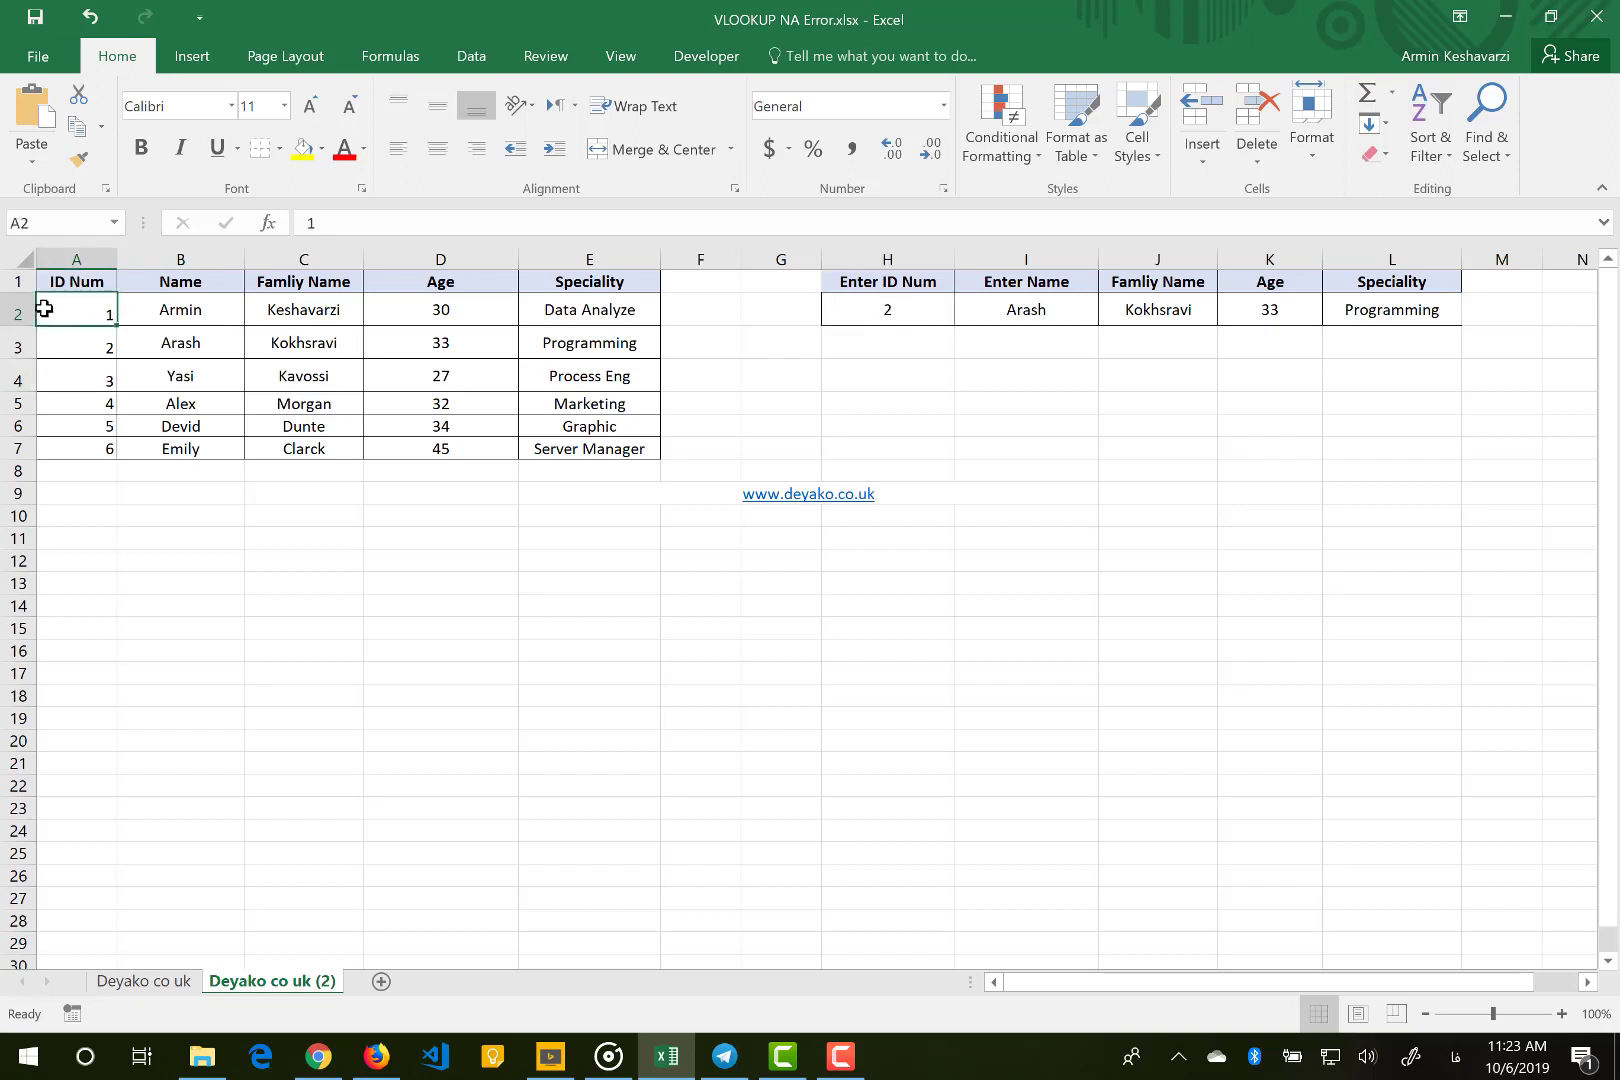
text(00)
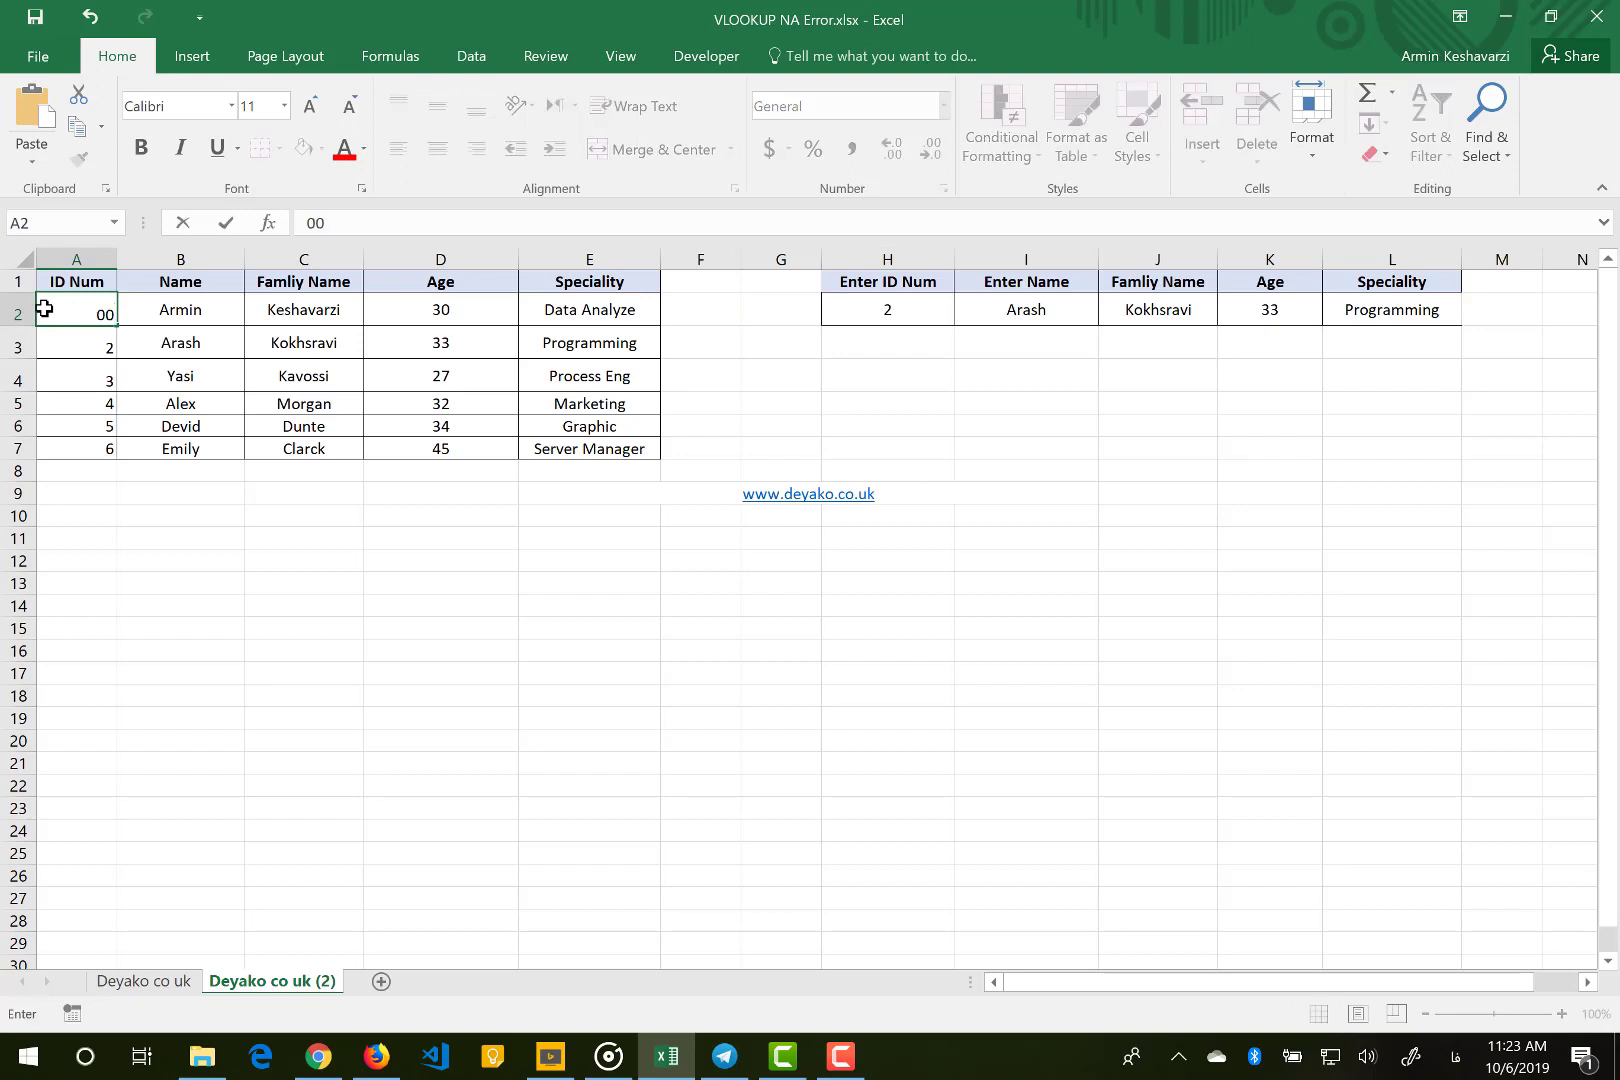
text(1)
key(Return)
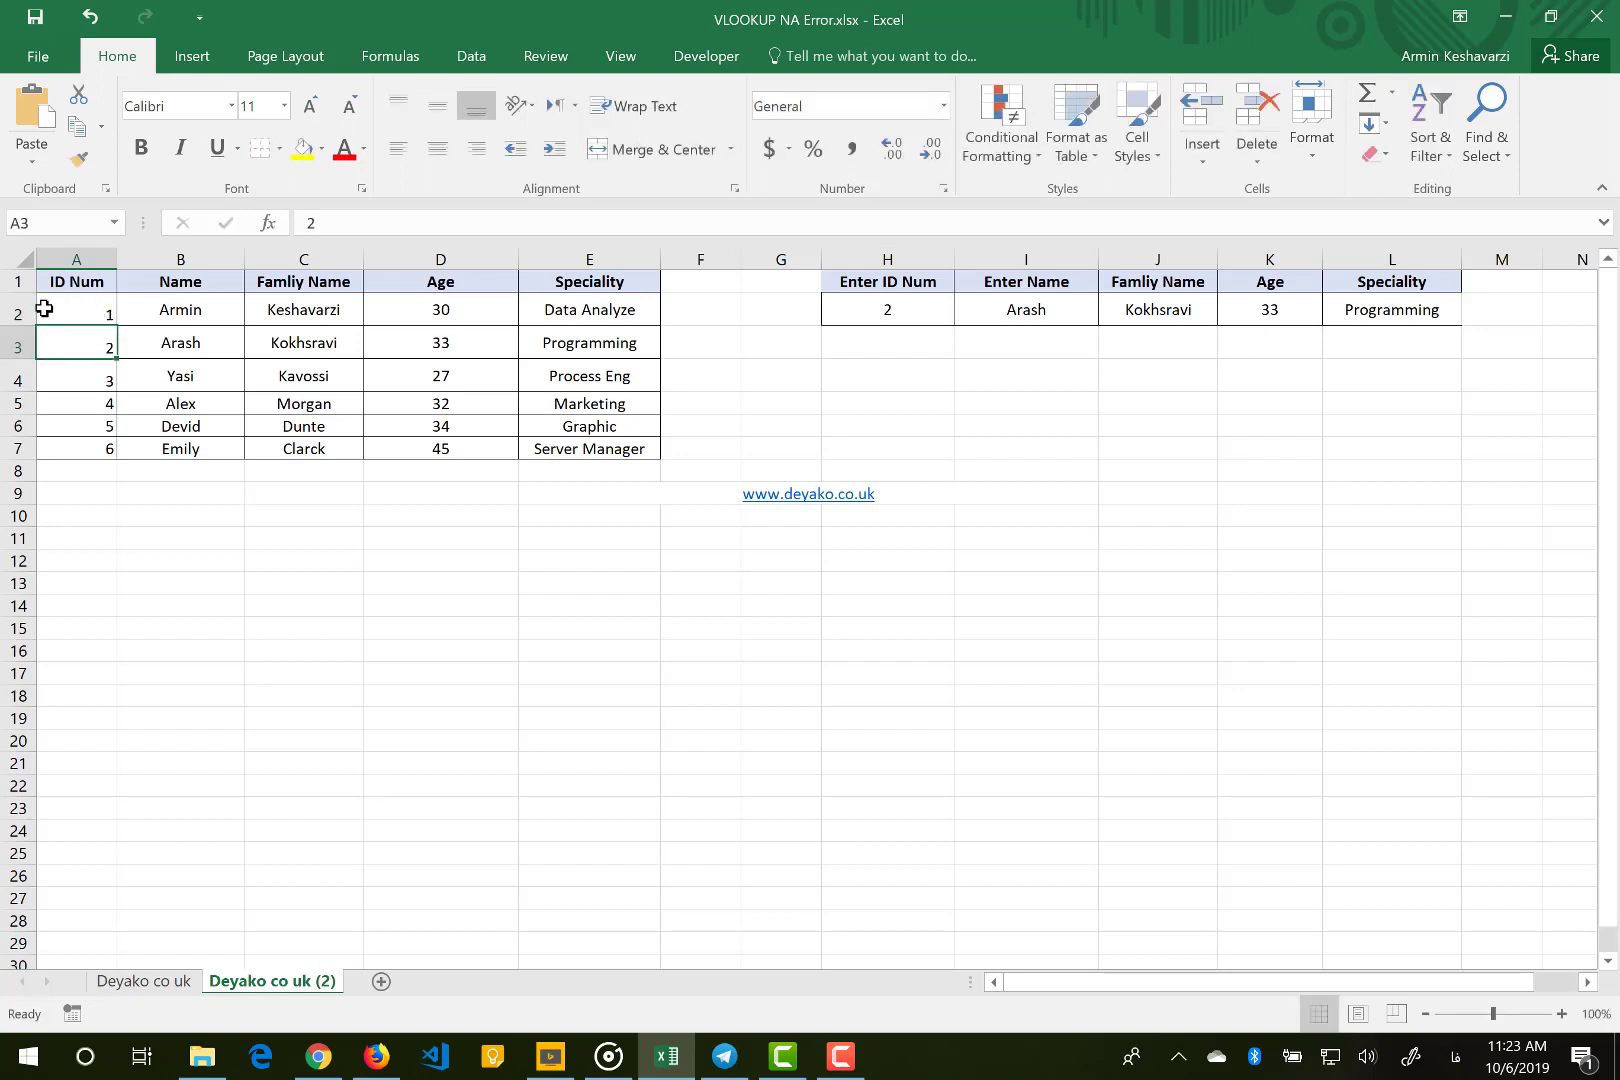
click(112, 314)
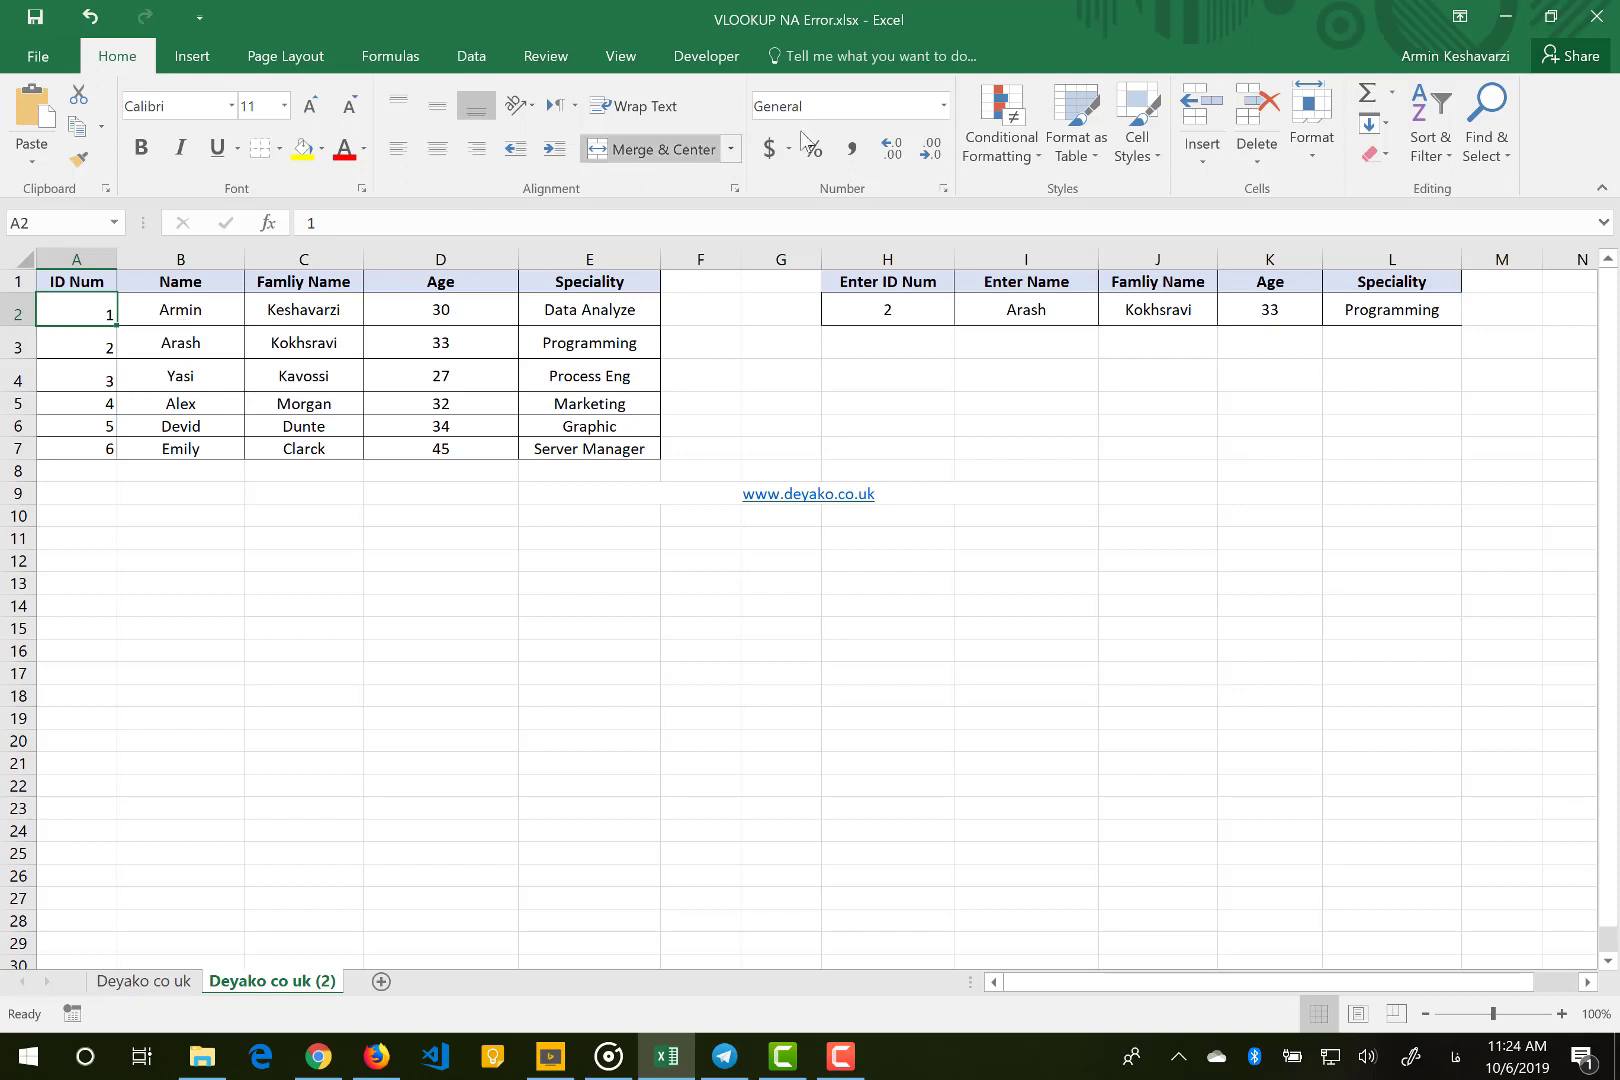
Format the ID cell A2 as Text, enter 001 in it, and reselect it to check the stored value.
click(944, 106)
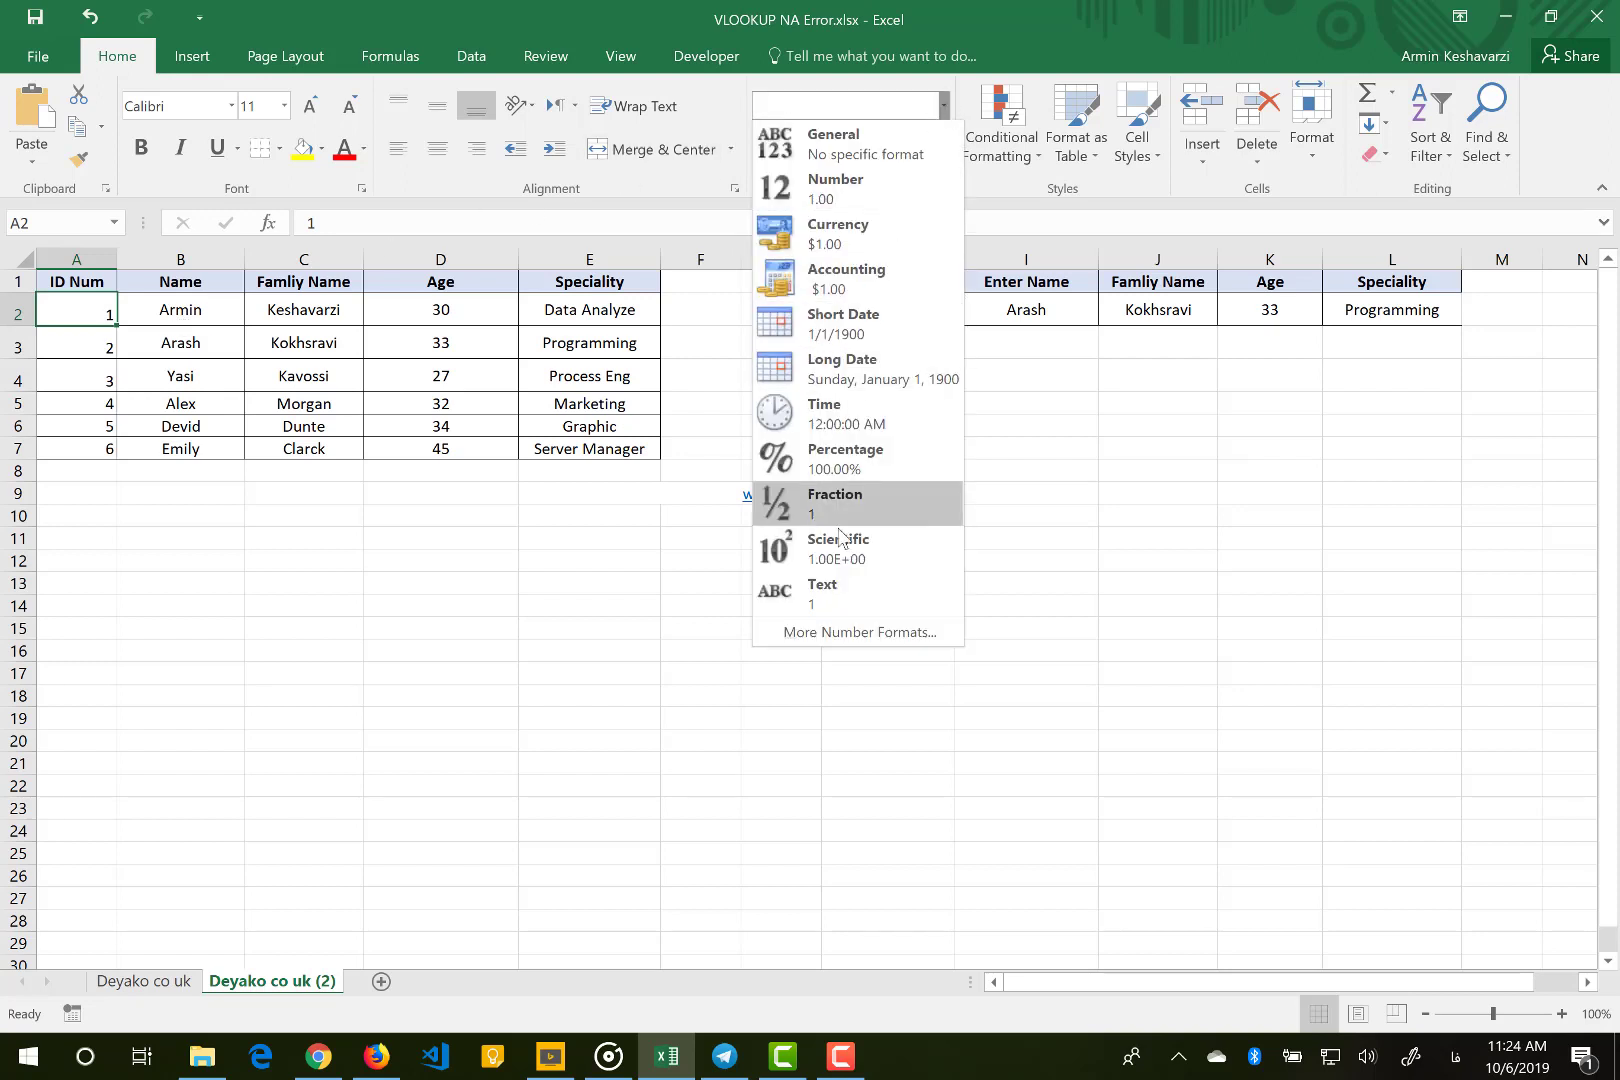
click(838, 598)
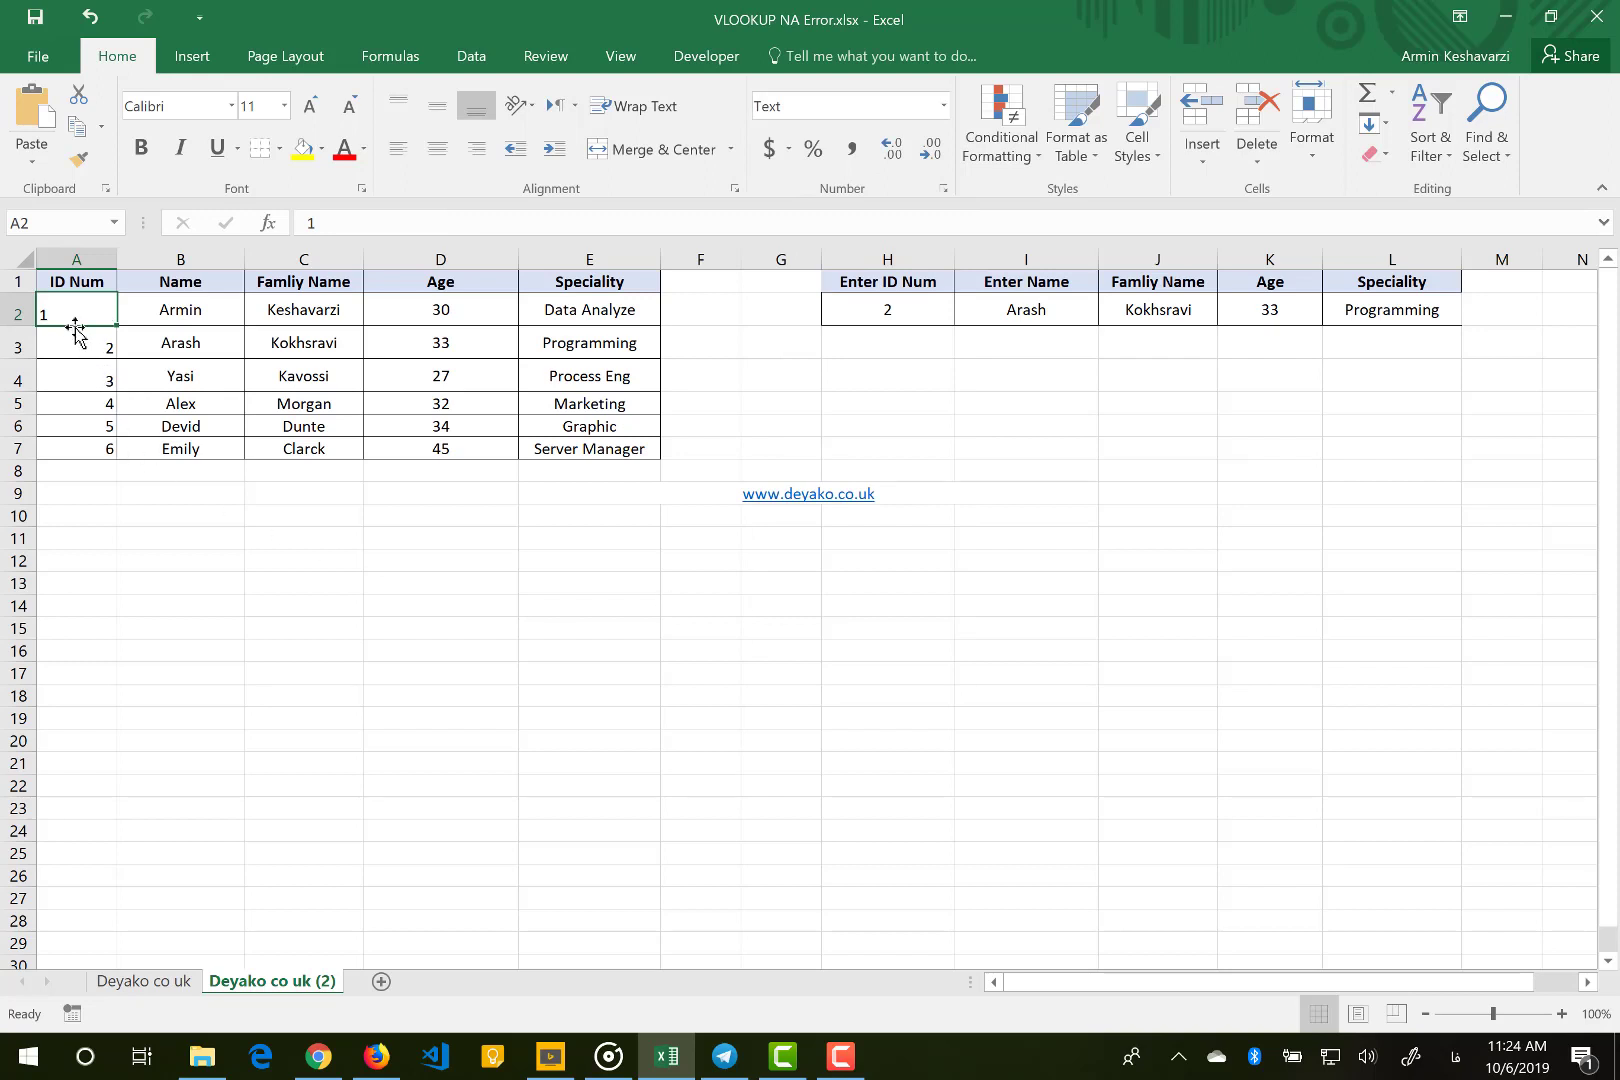
text(00)
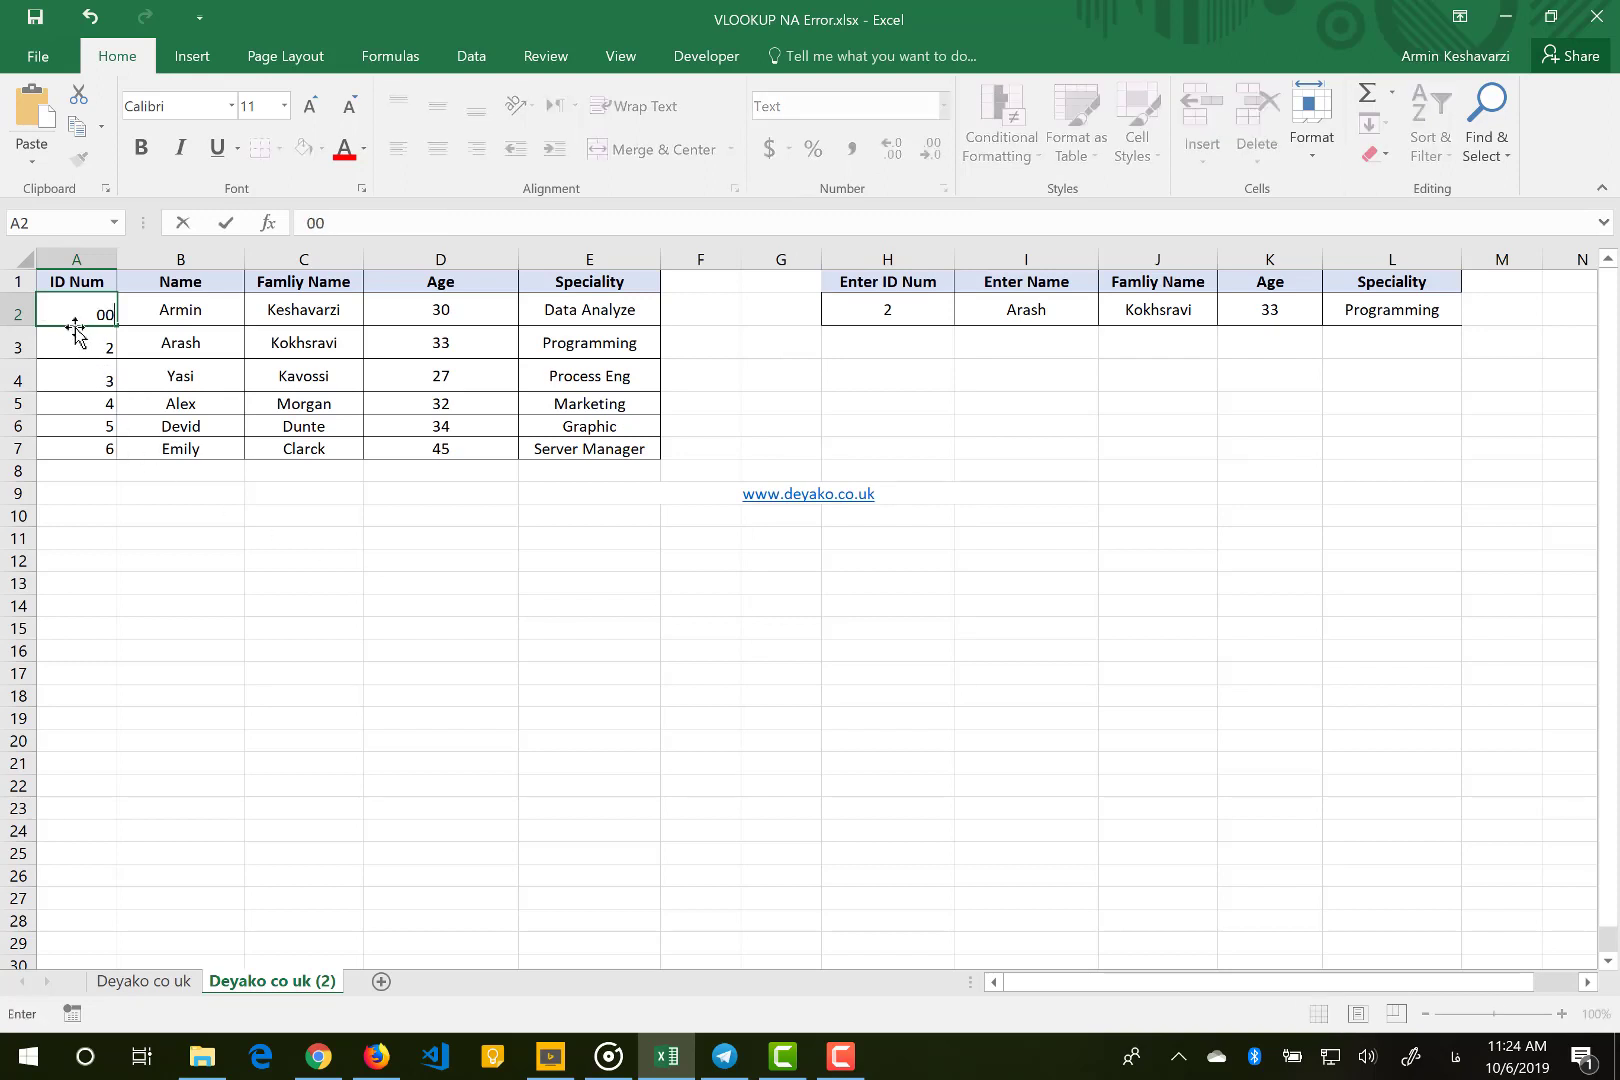
text(1)
key(Return)
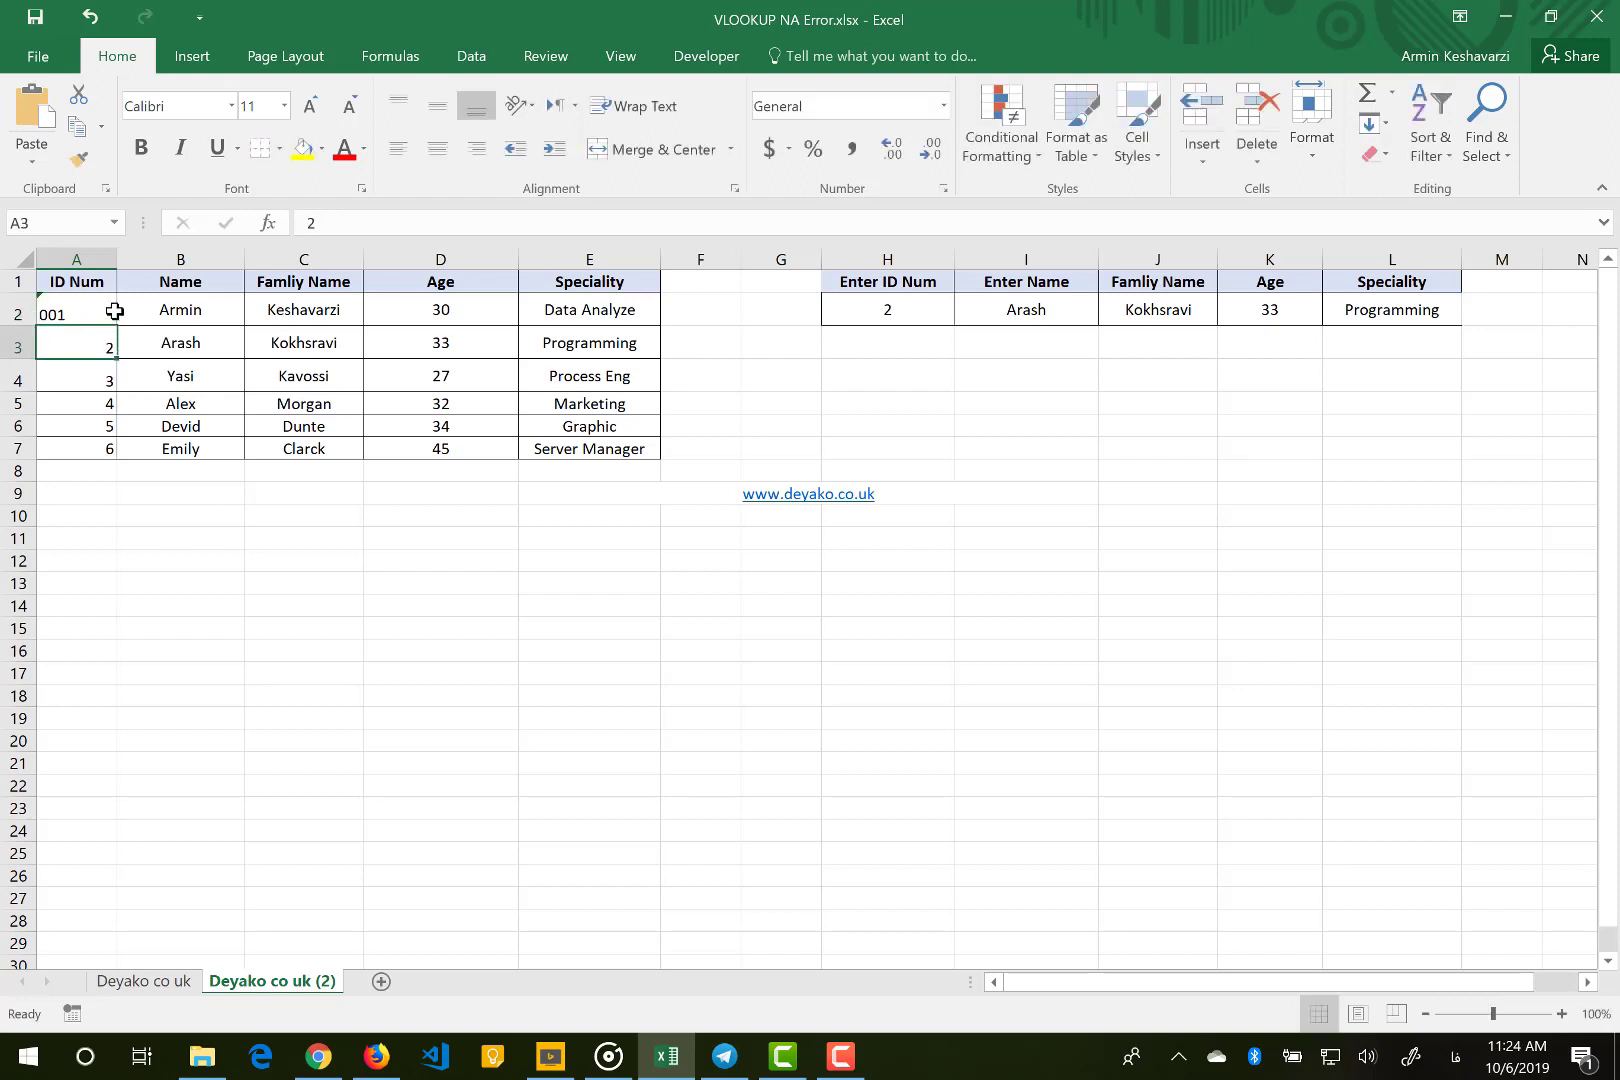
click(115, 311)
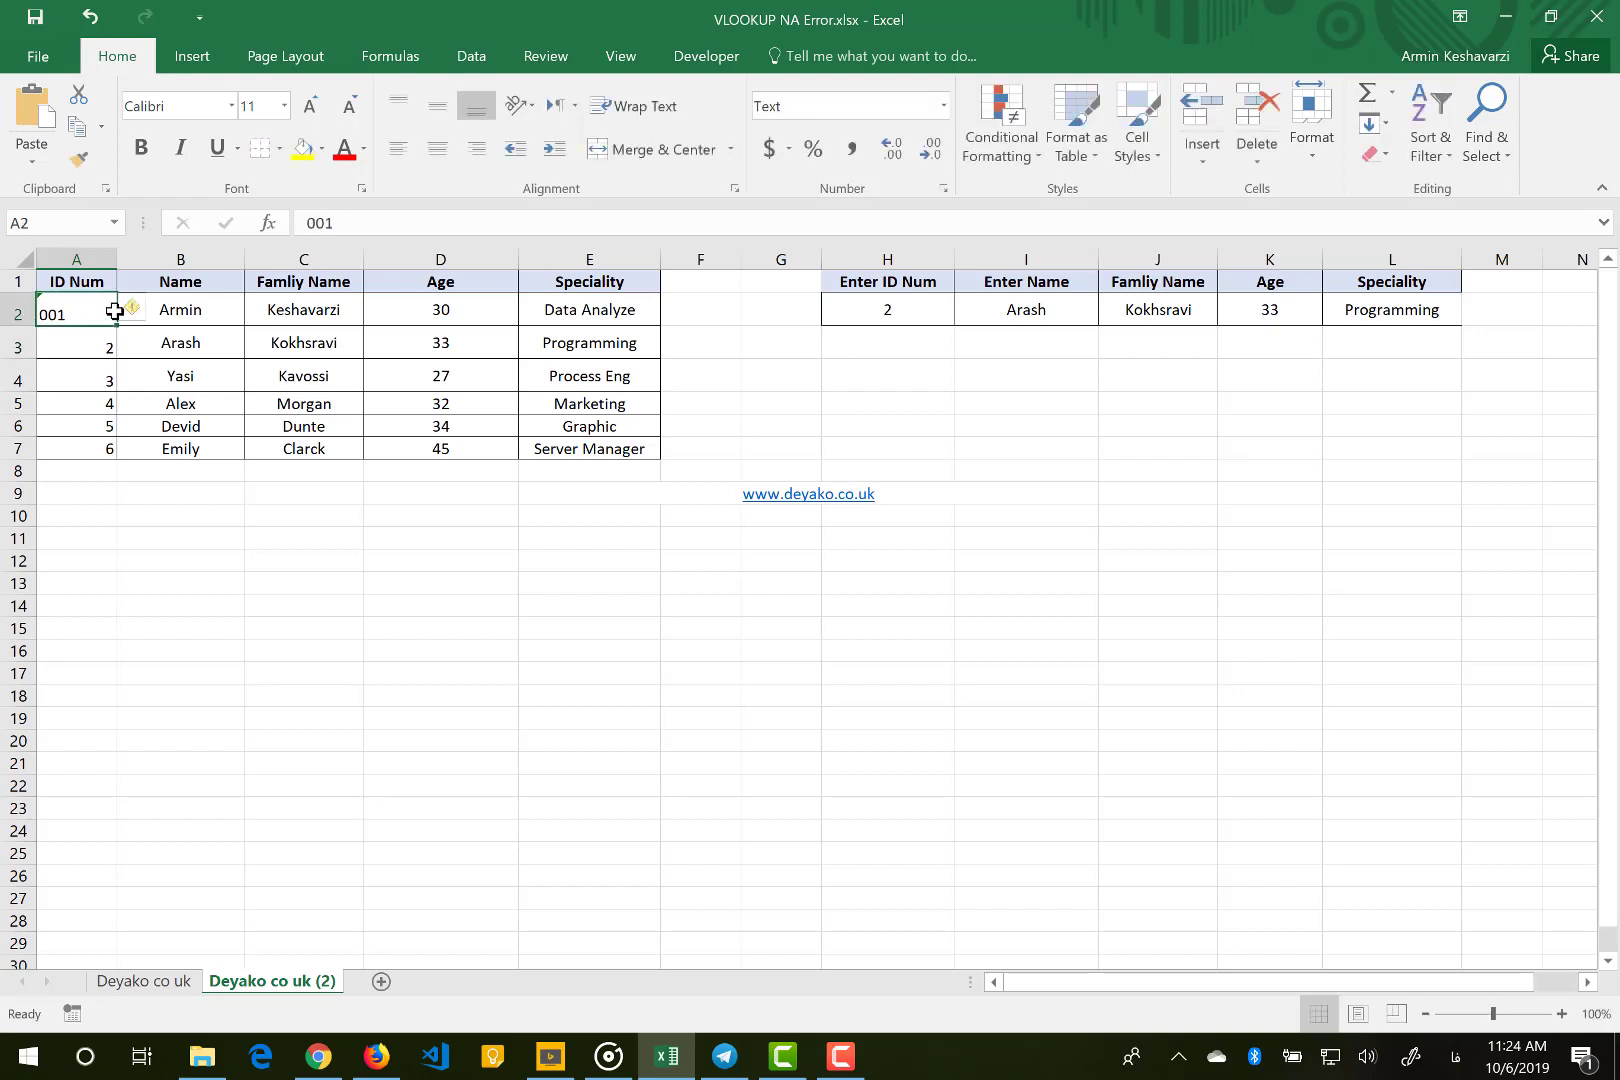
Try to look up the ID 001 by entering it in H2 without changing the cell's number format.
click(864, 308)
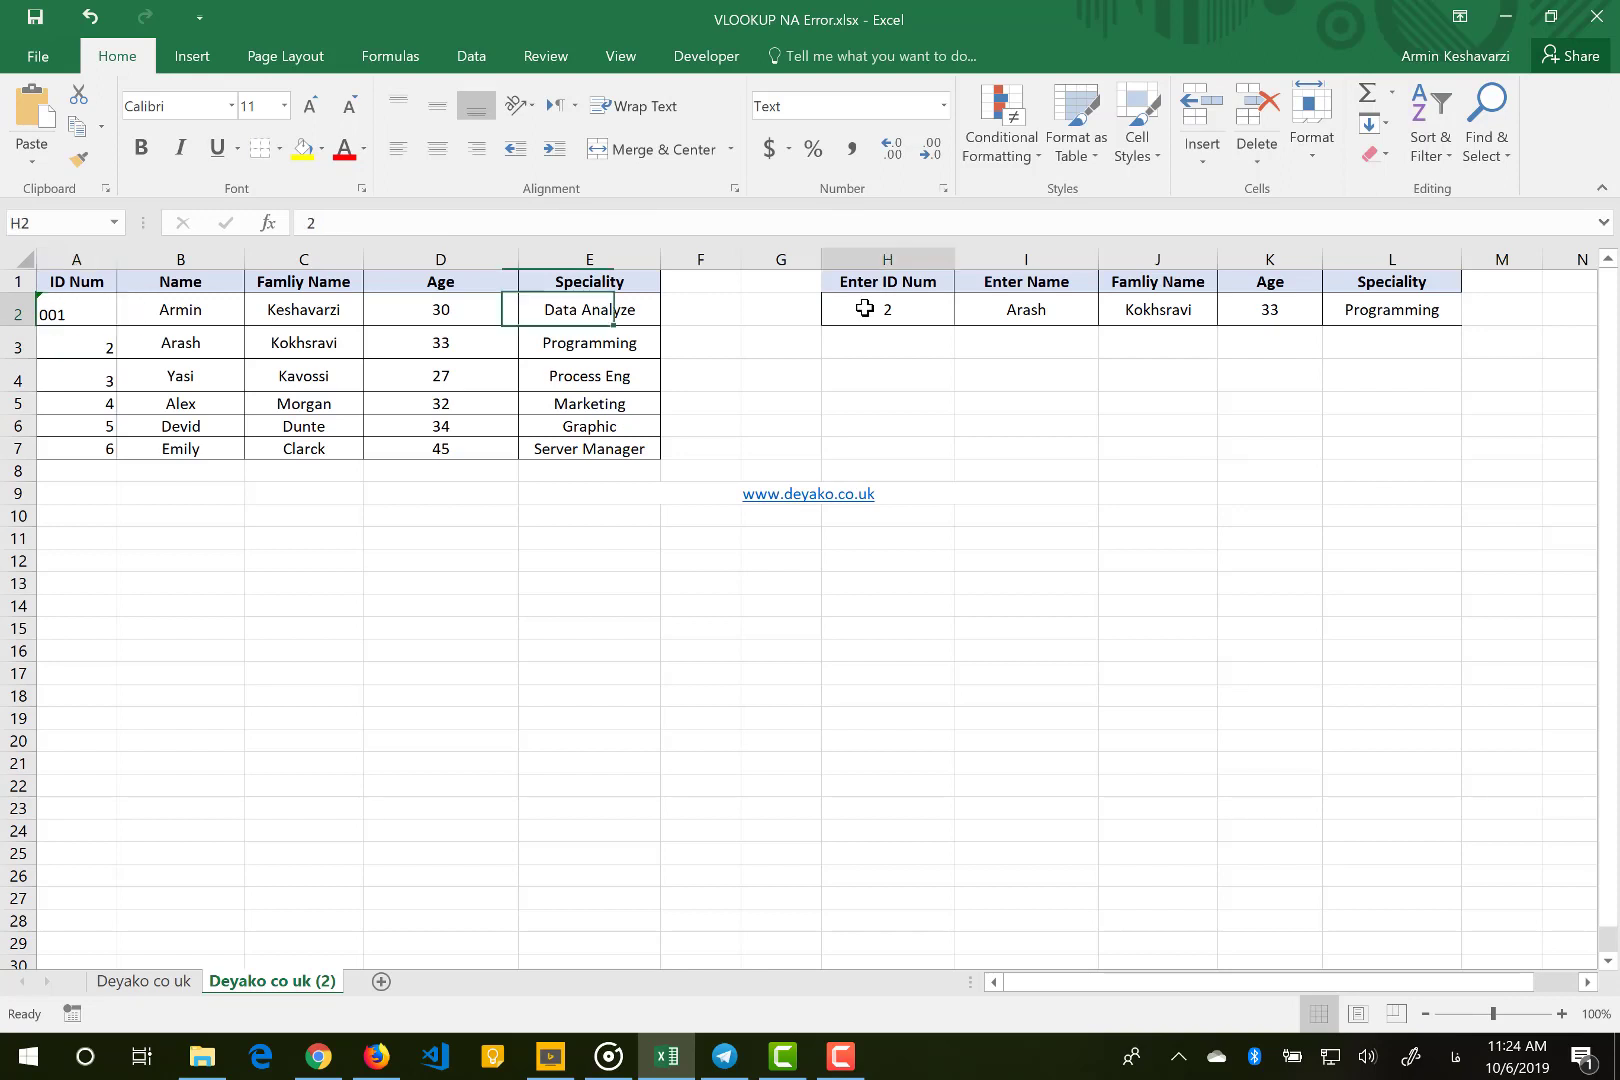
text(001)
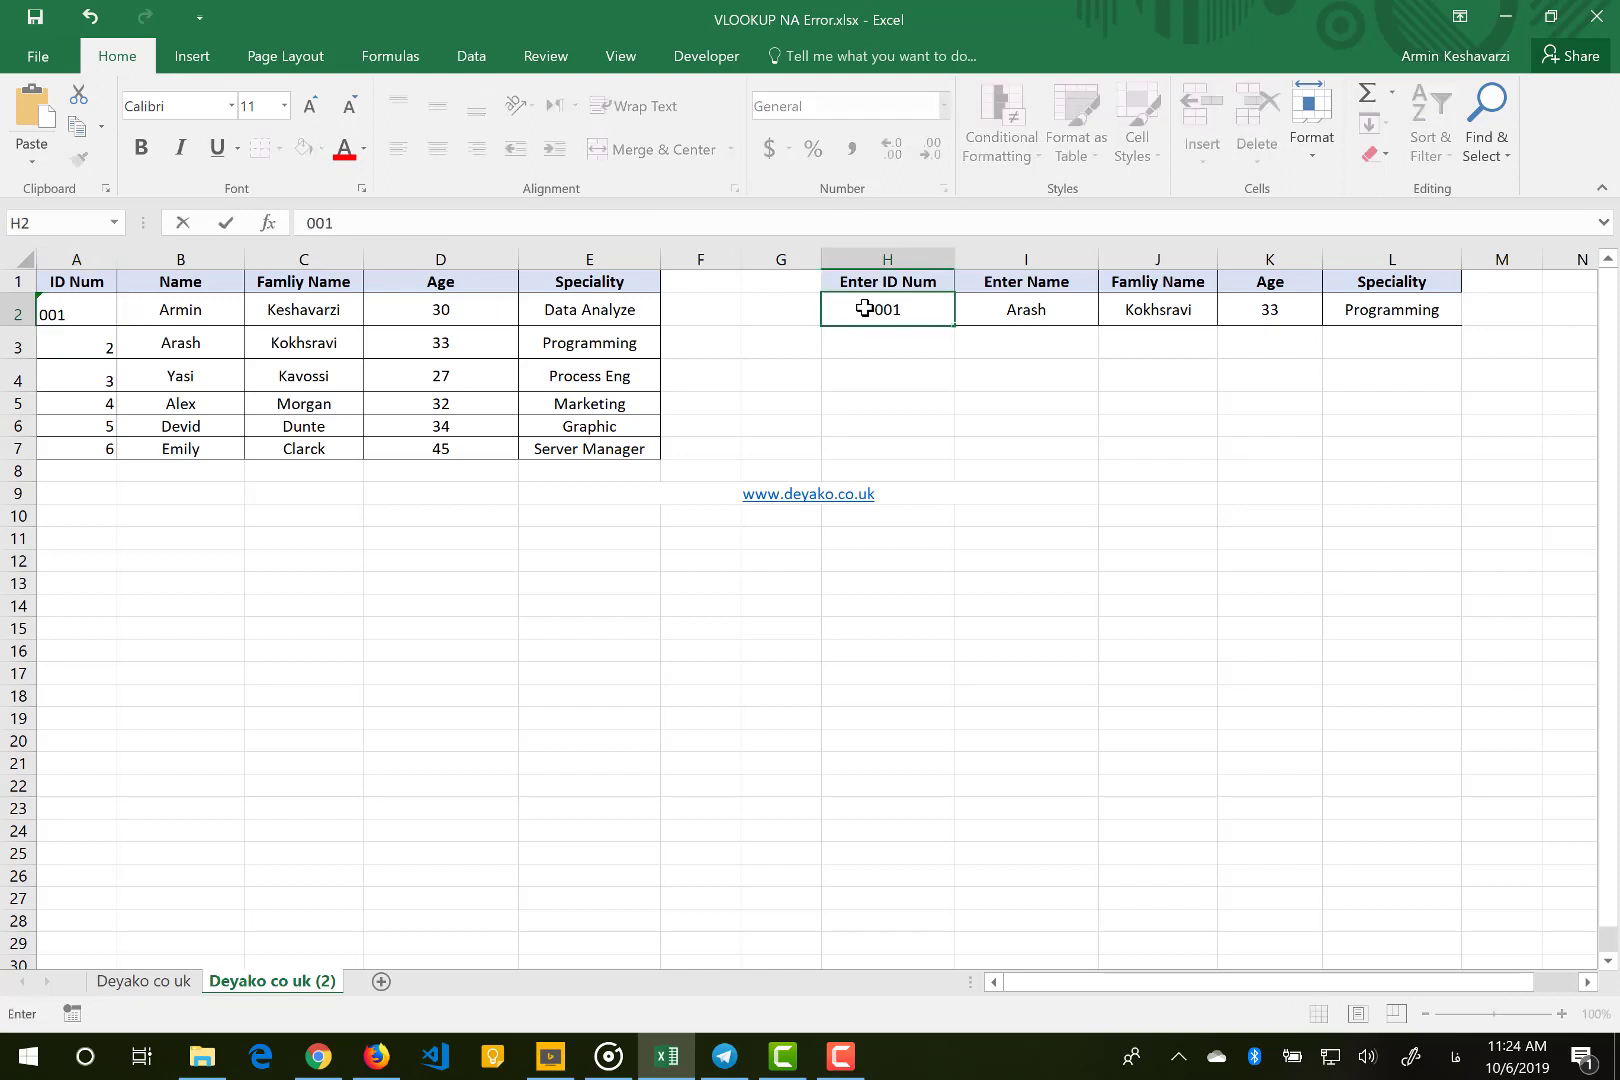
key(Return)
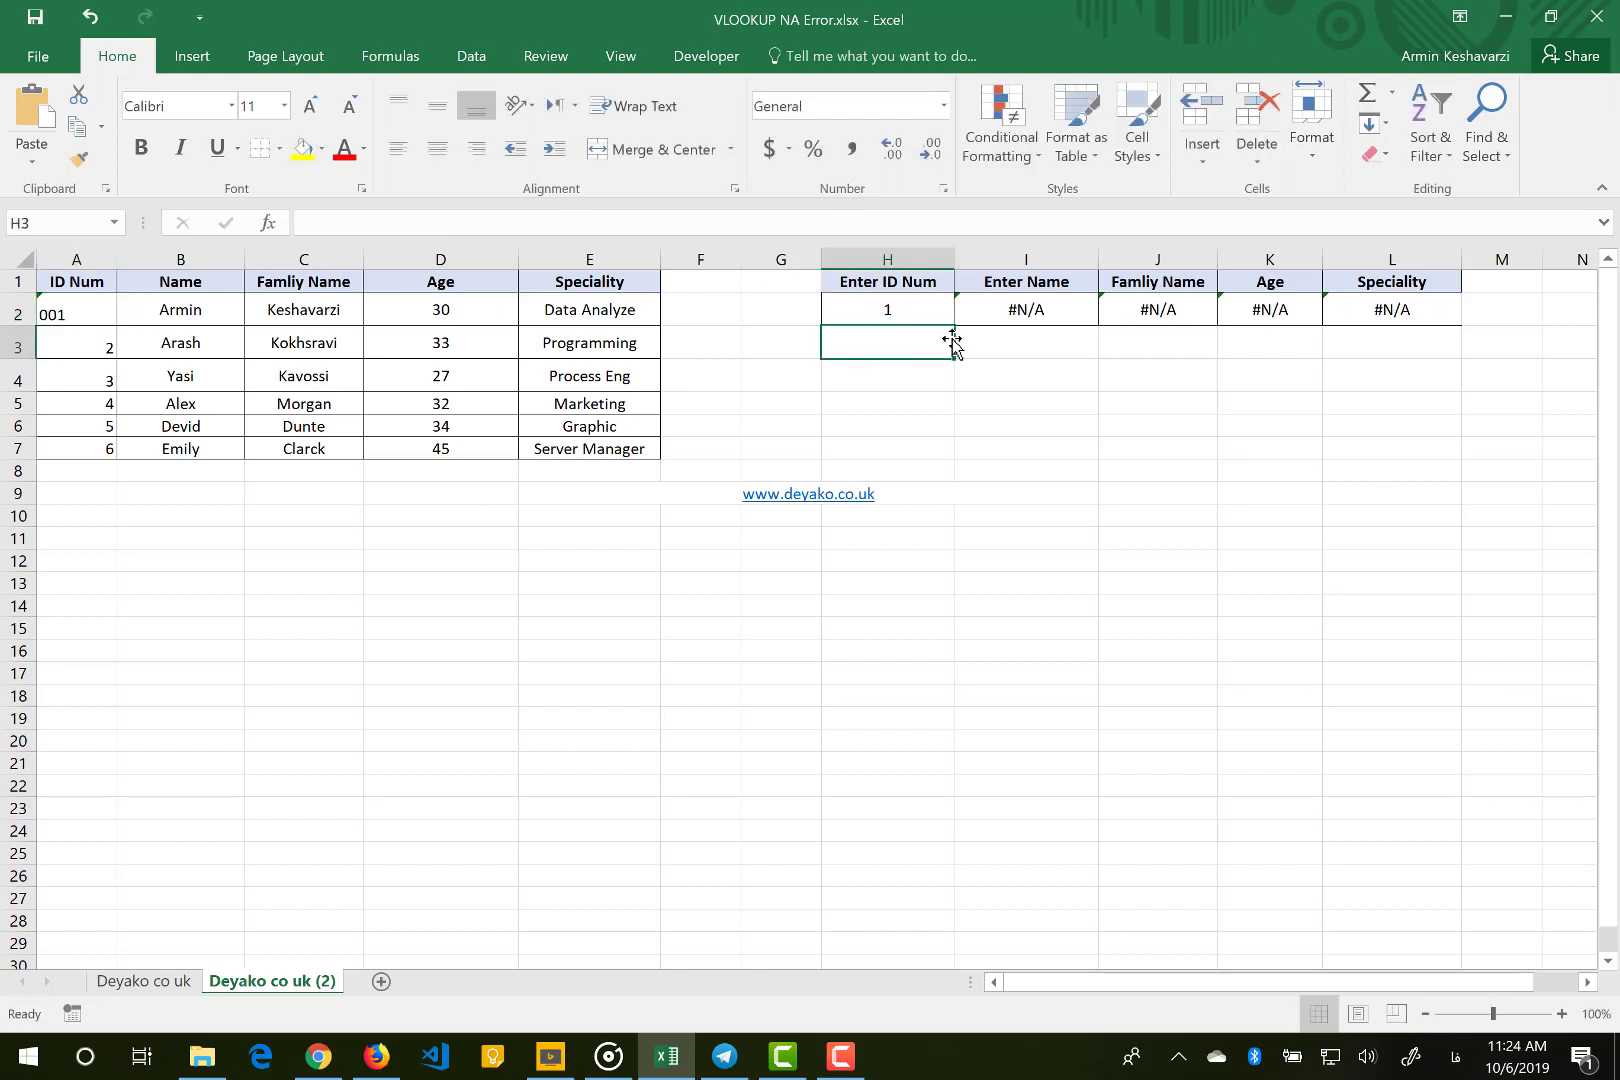
Format the lookup ID cell H2 as Text and enter 001 again.
click(900, 305)
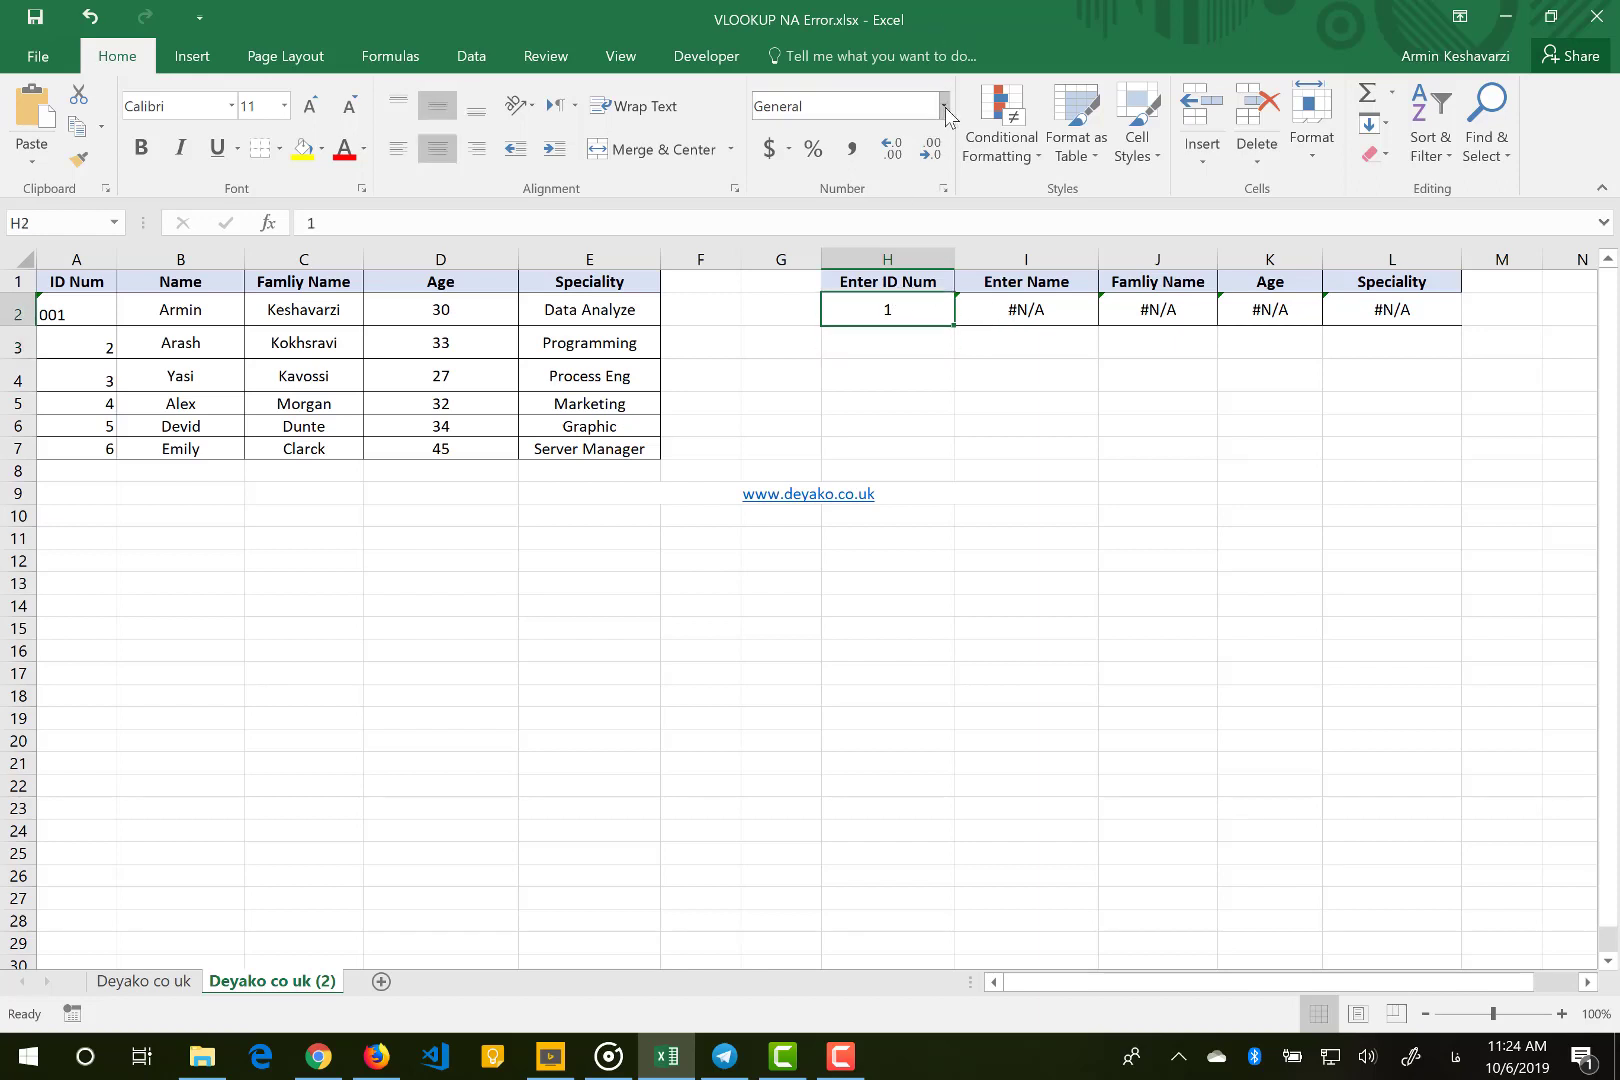
click(946, 106)
click(860, 605)
text(001)
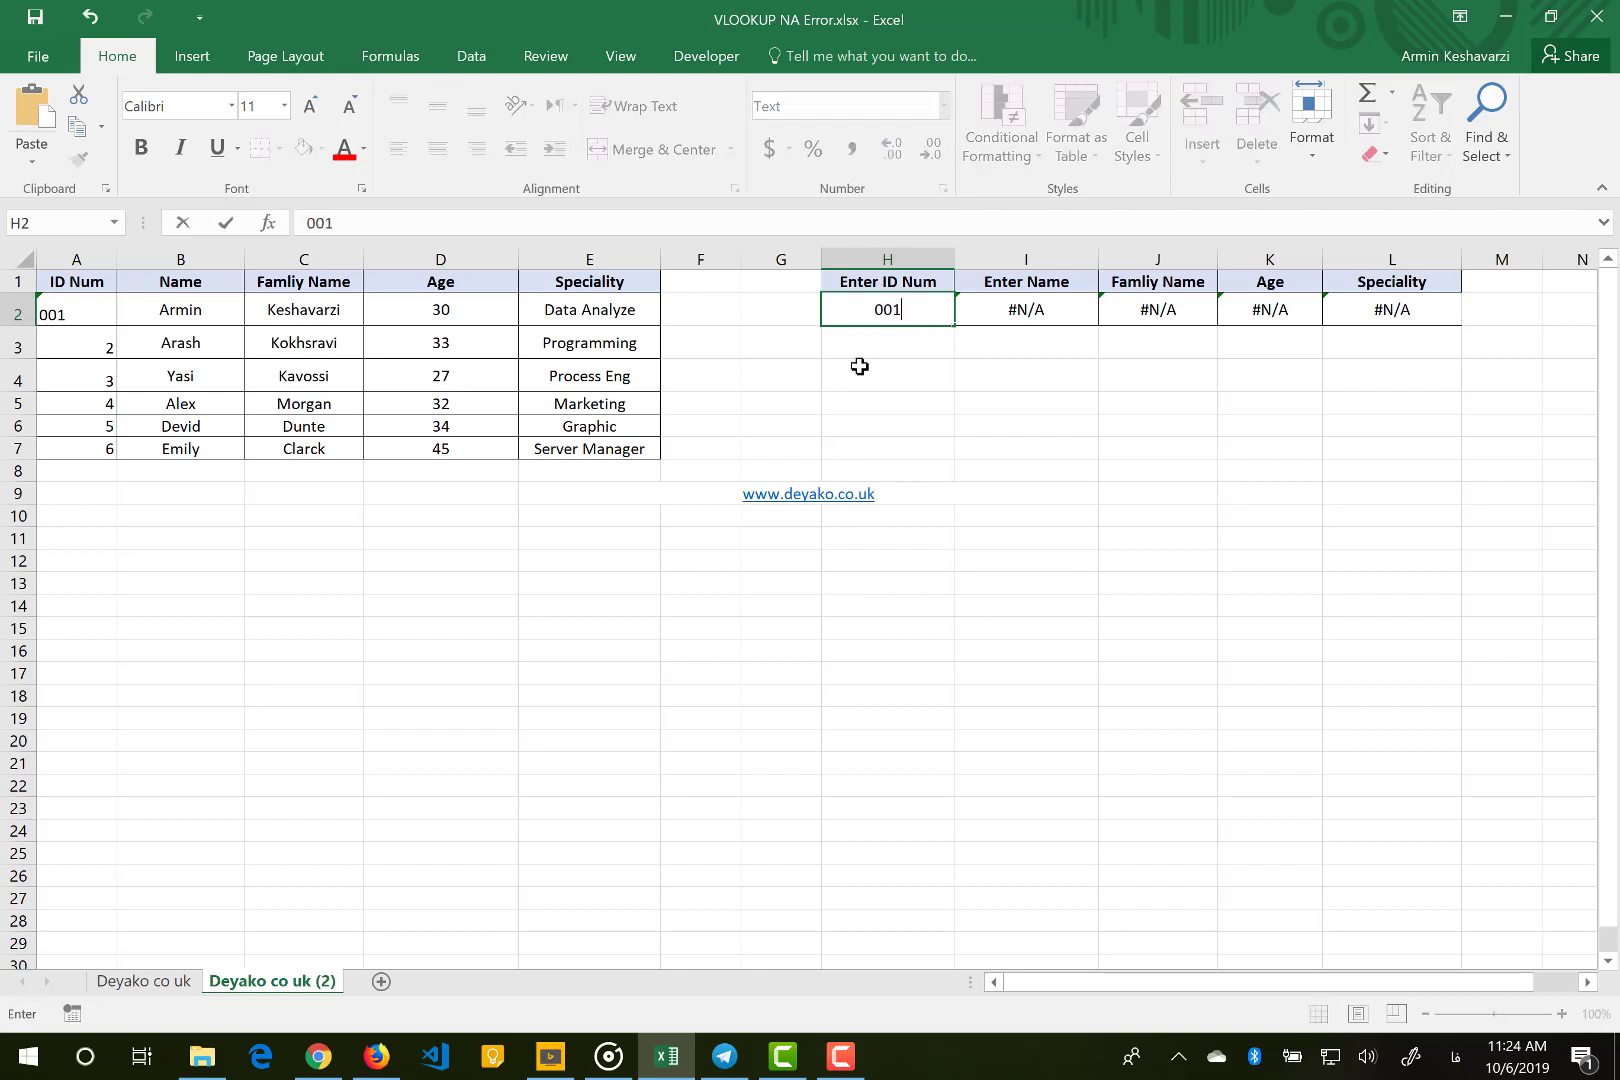
key(Return)
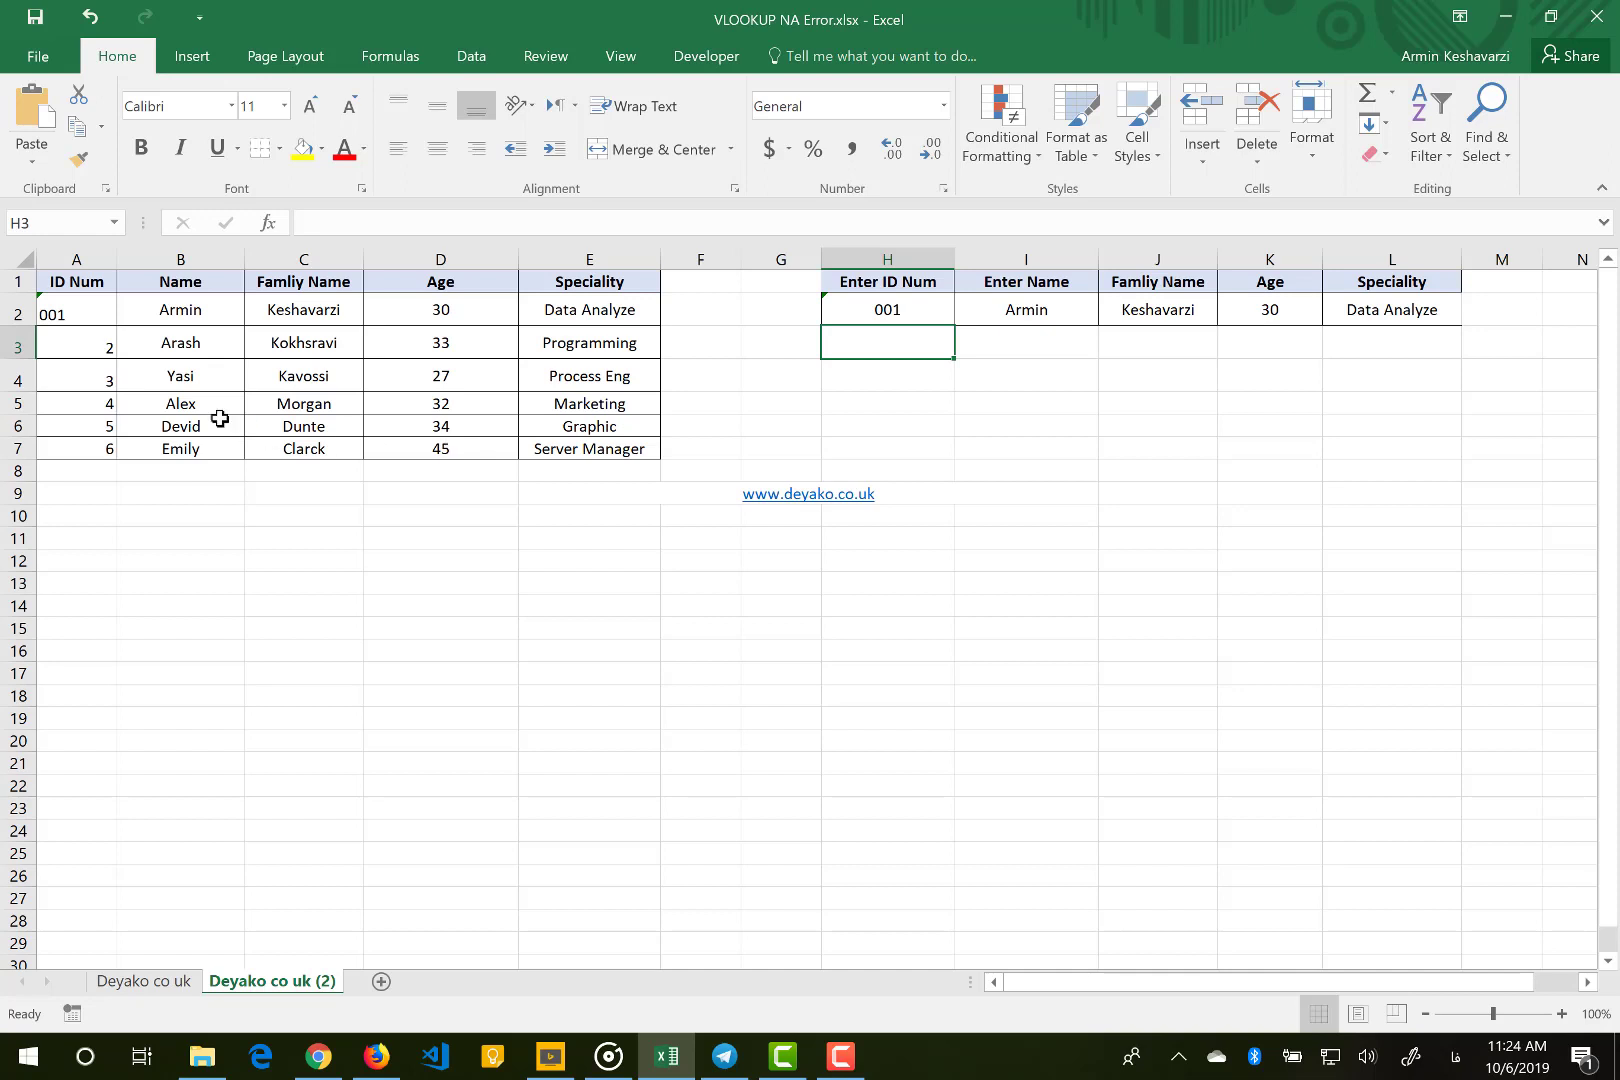
Replace the ID in A3 with the letter a and enter a as the lookup ID in H2.
click(95, 352)
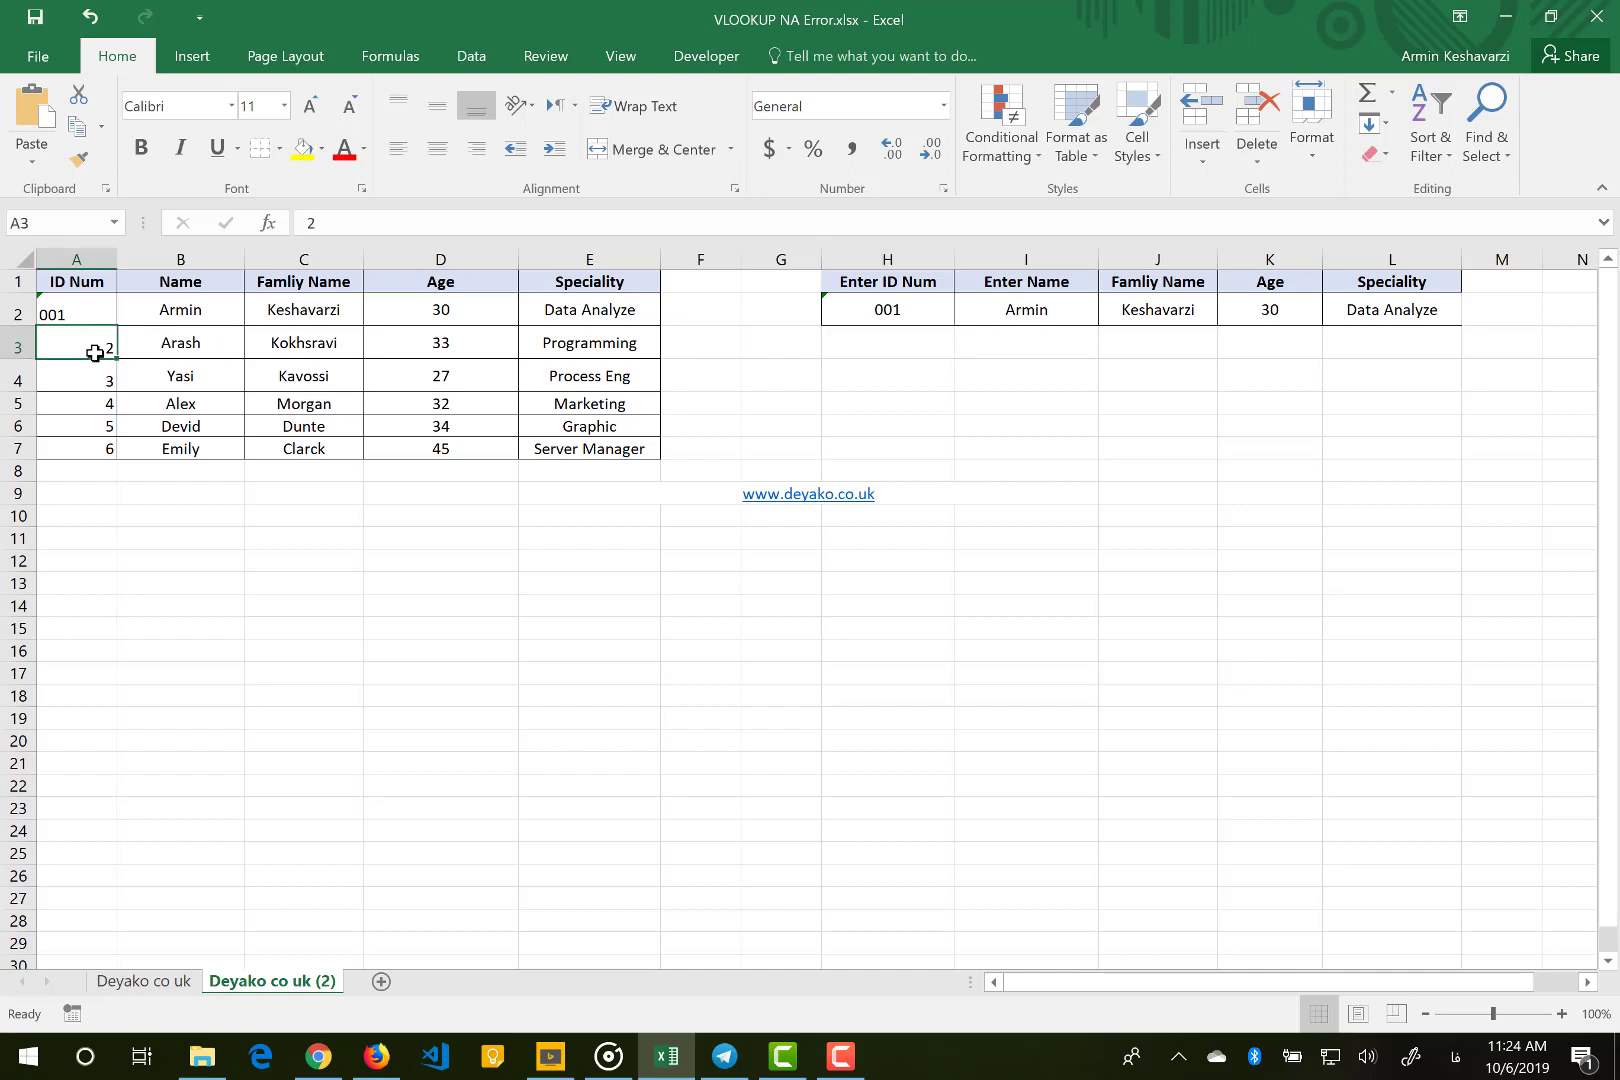
key(alt+shift)
text(a)
key(Return)
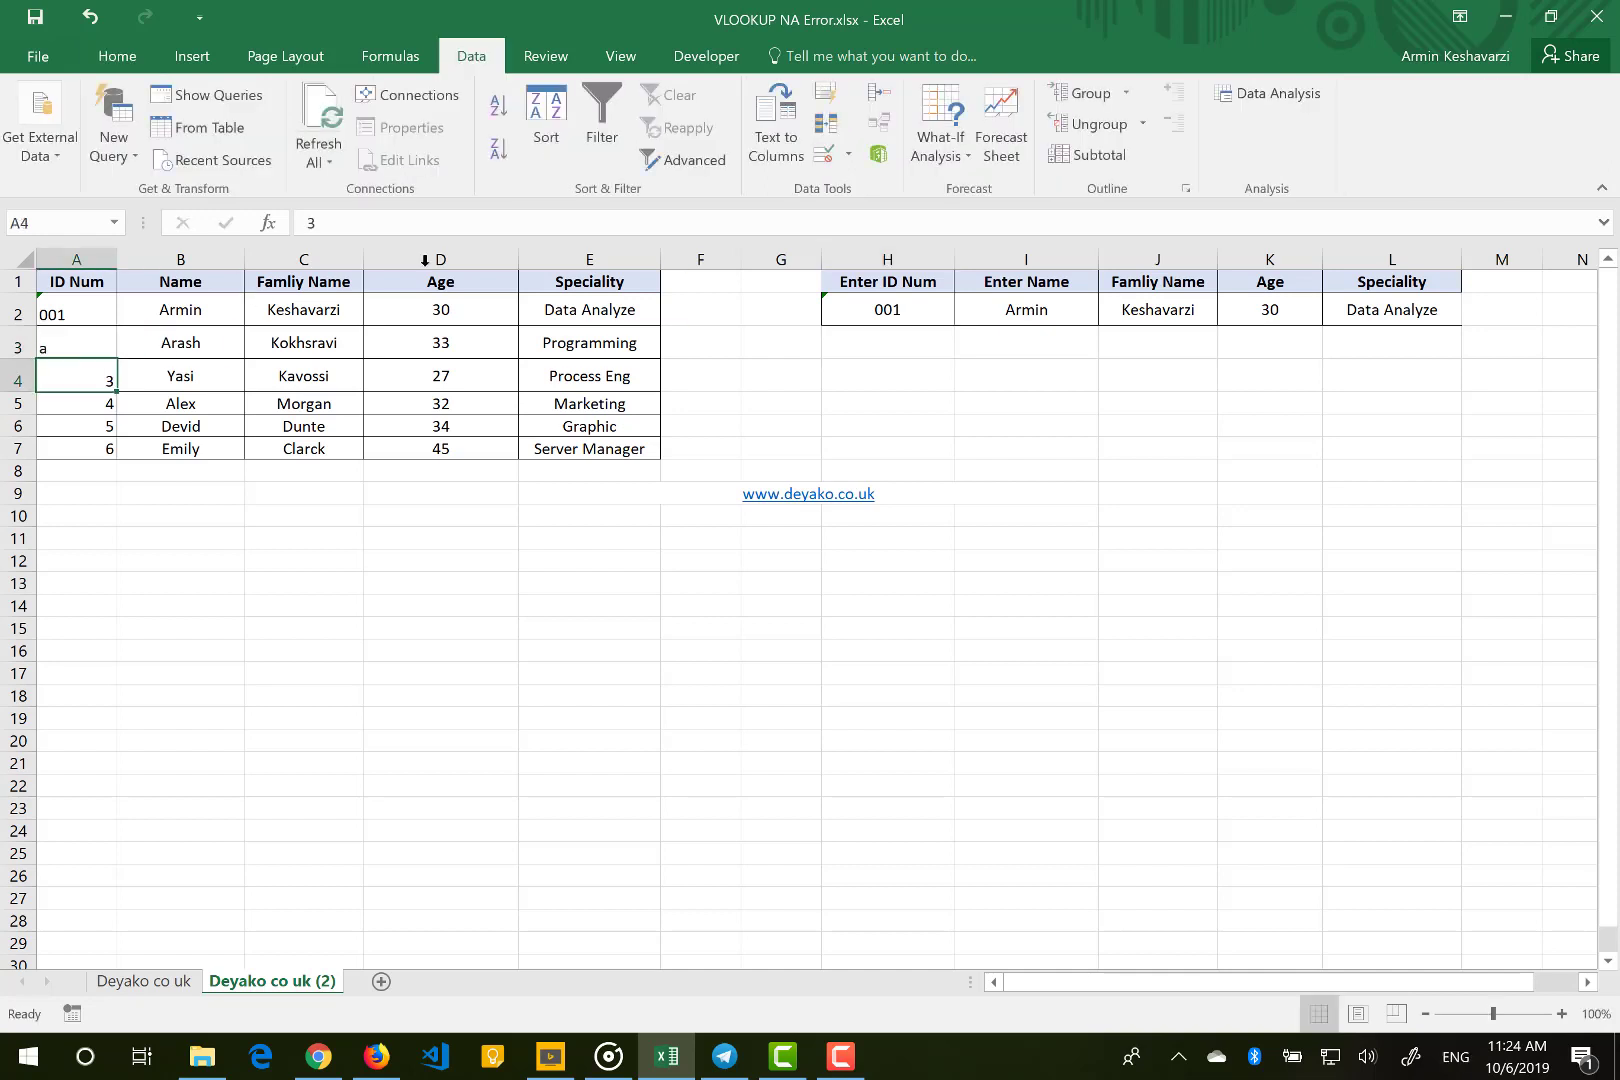
click(867, 310)
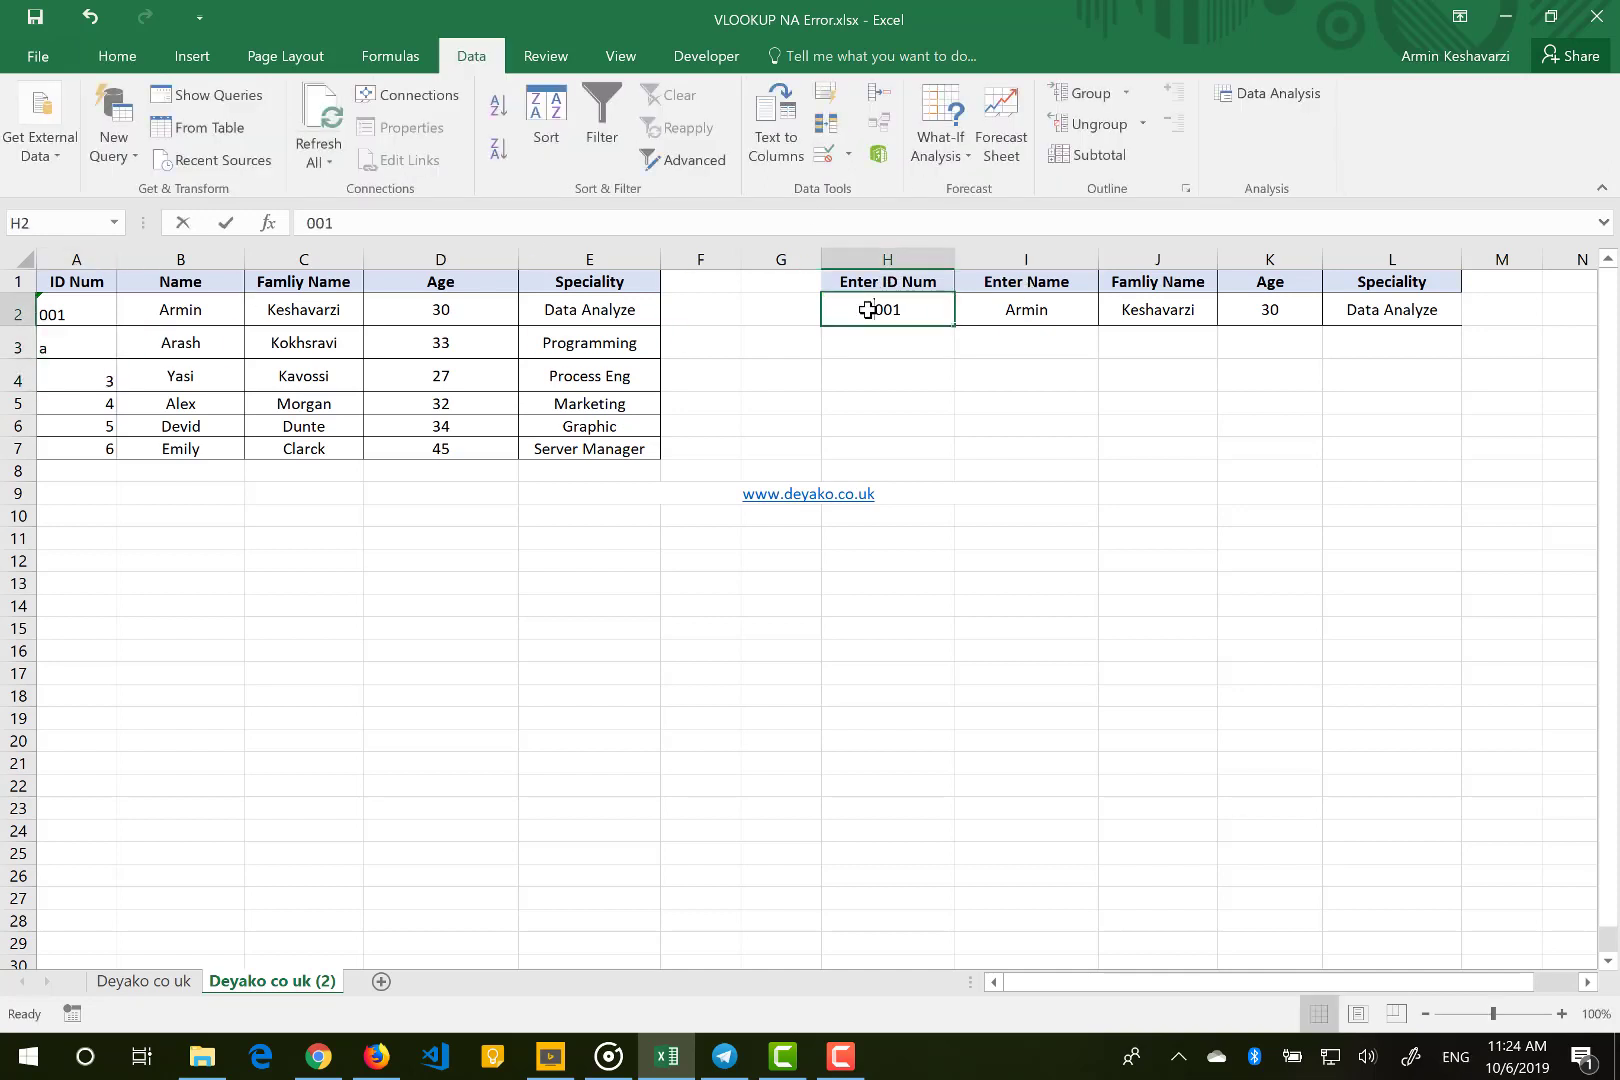
text(a)
key(Return)
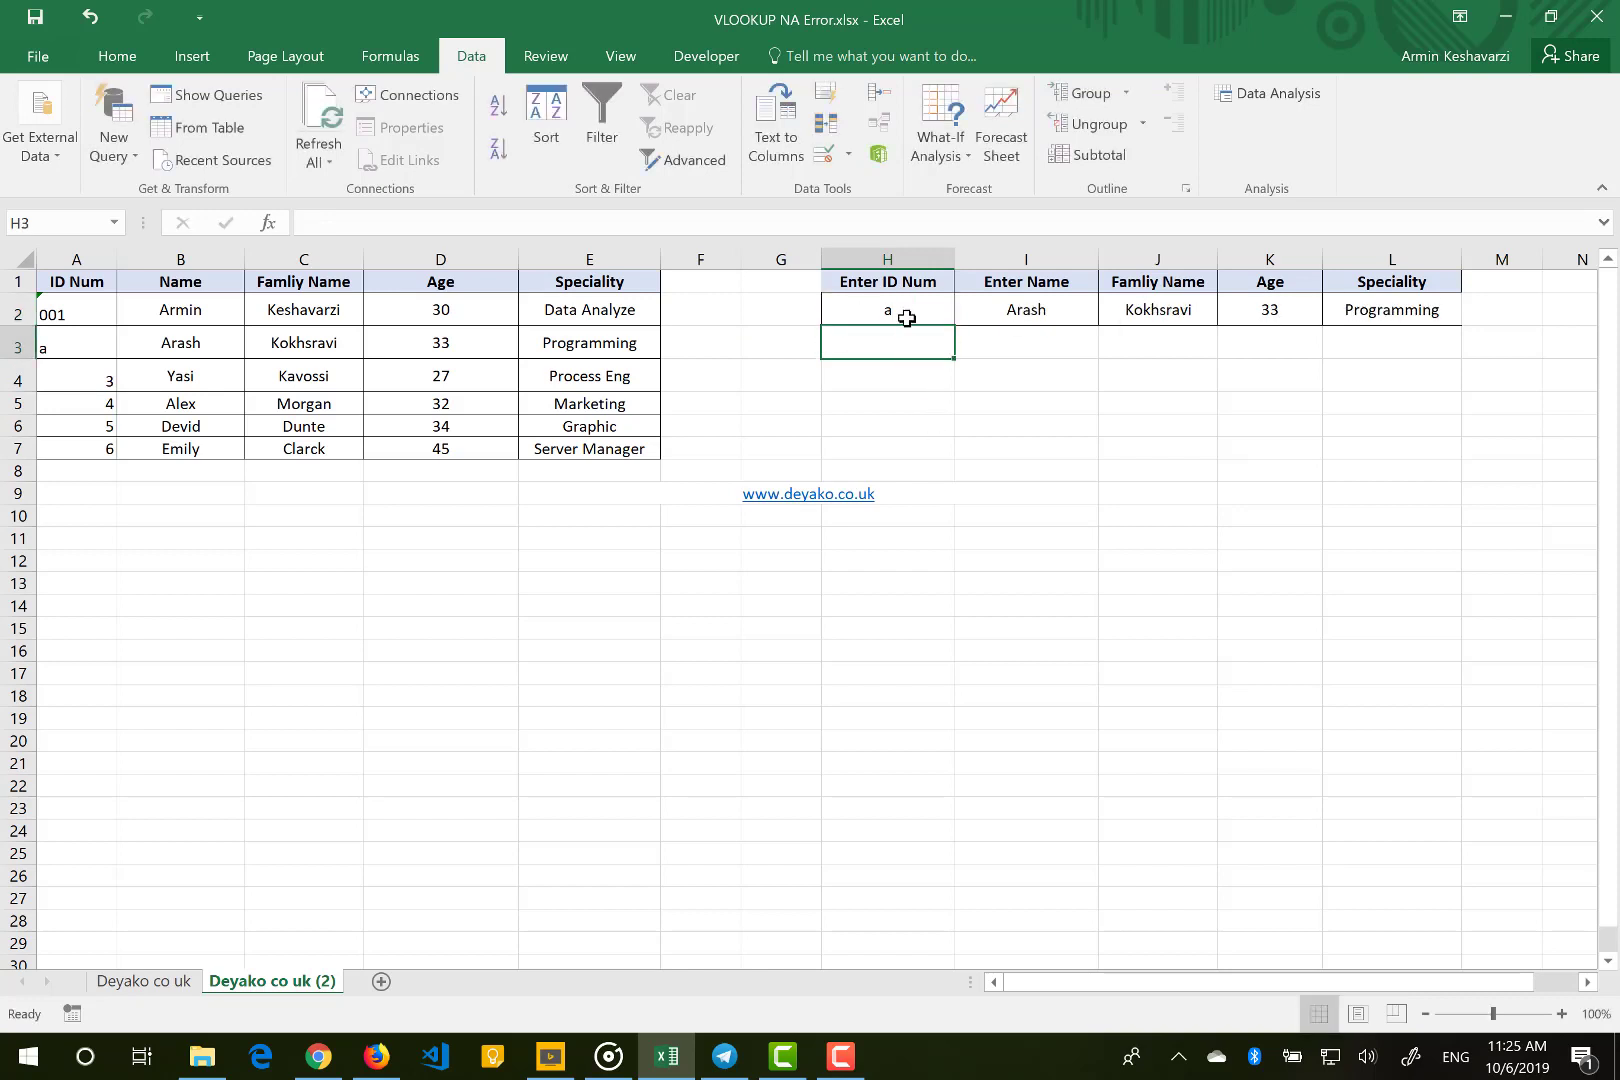
Insert a leading space before the ID a in A3 to provoke a lookup mismatch.
click(118, 58)
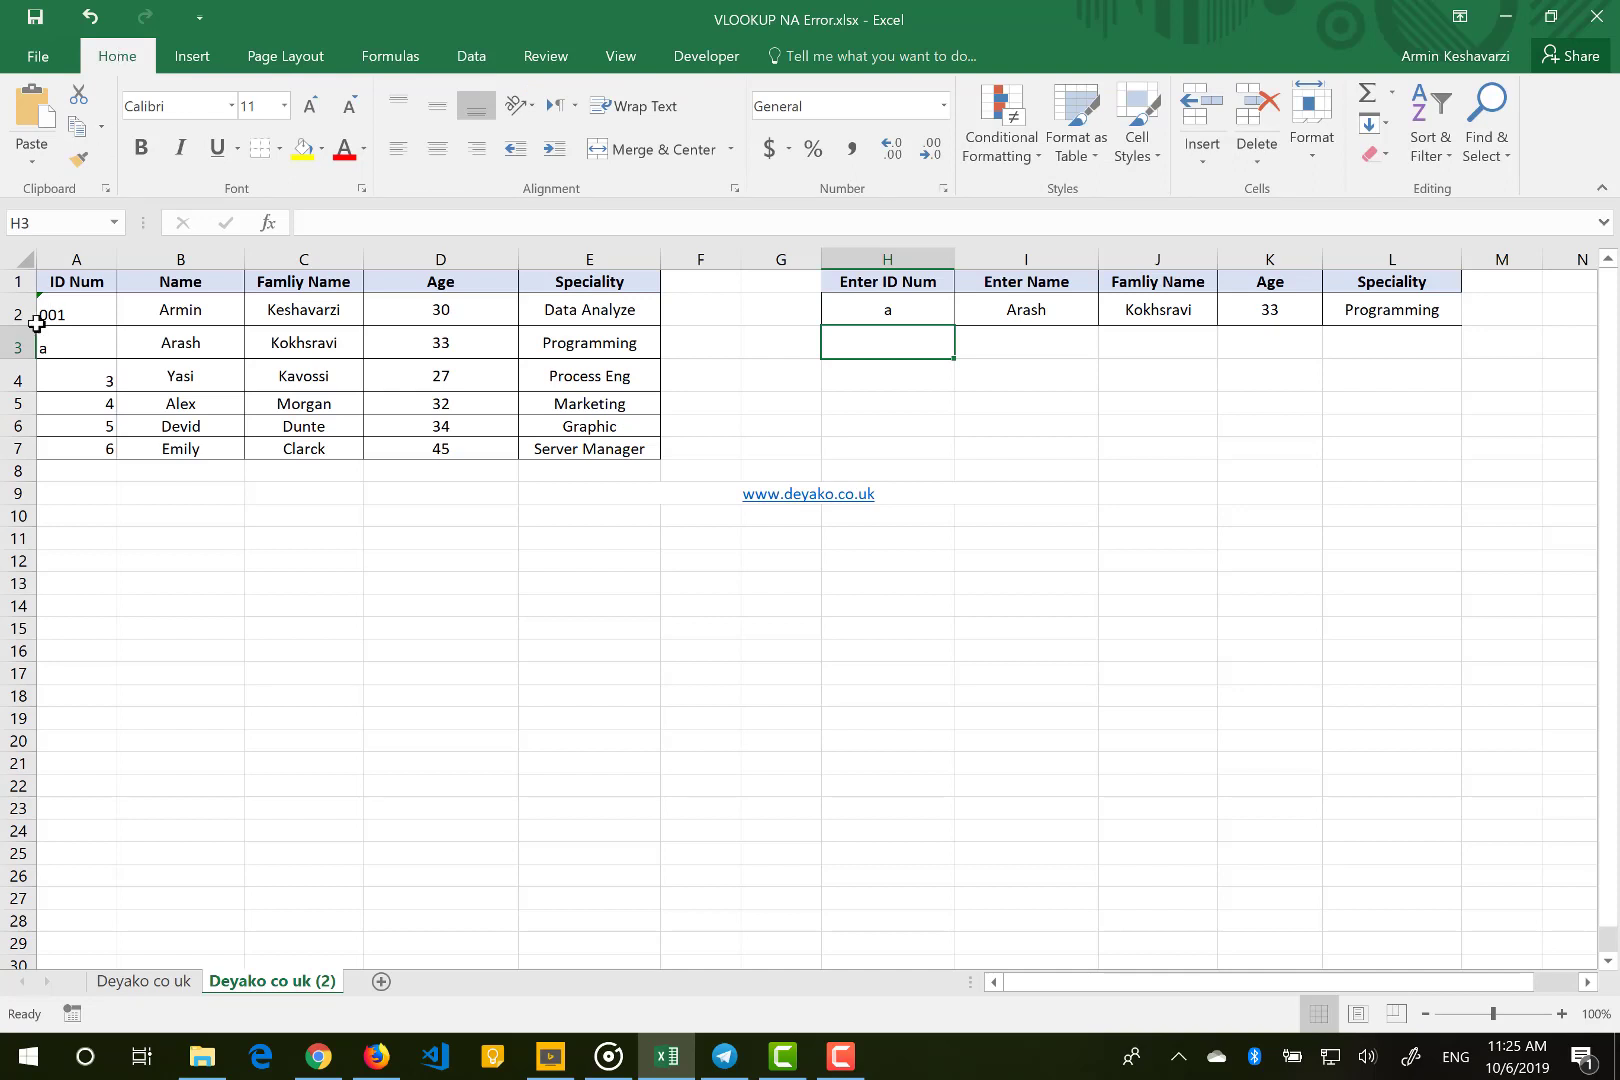
click(41, 354)
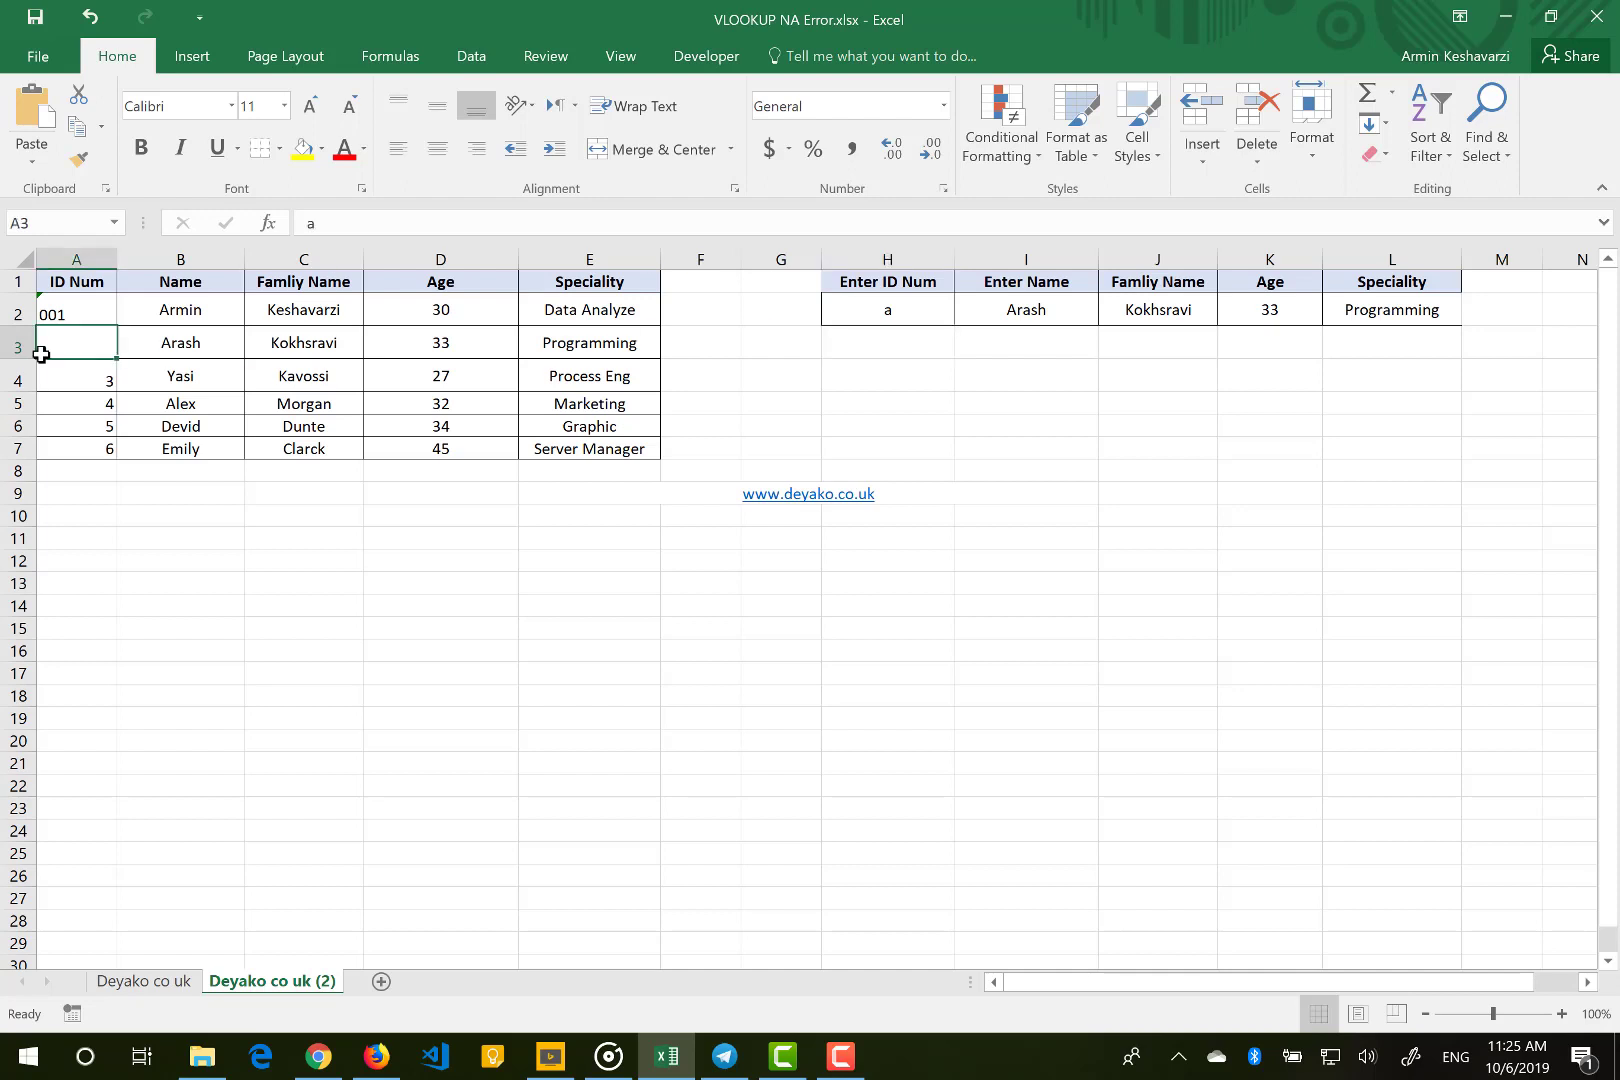
click(299, 224)
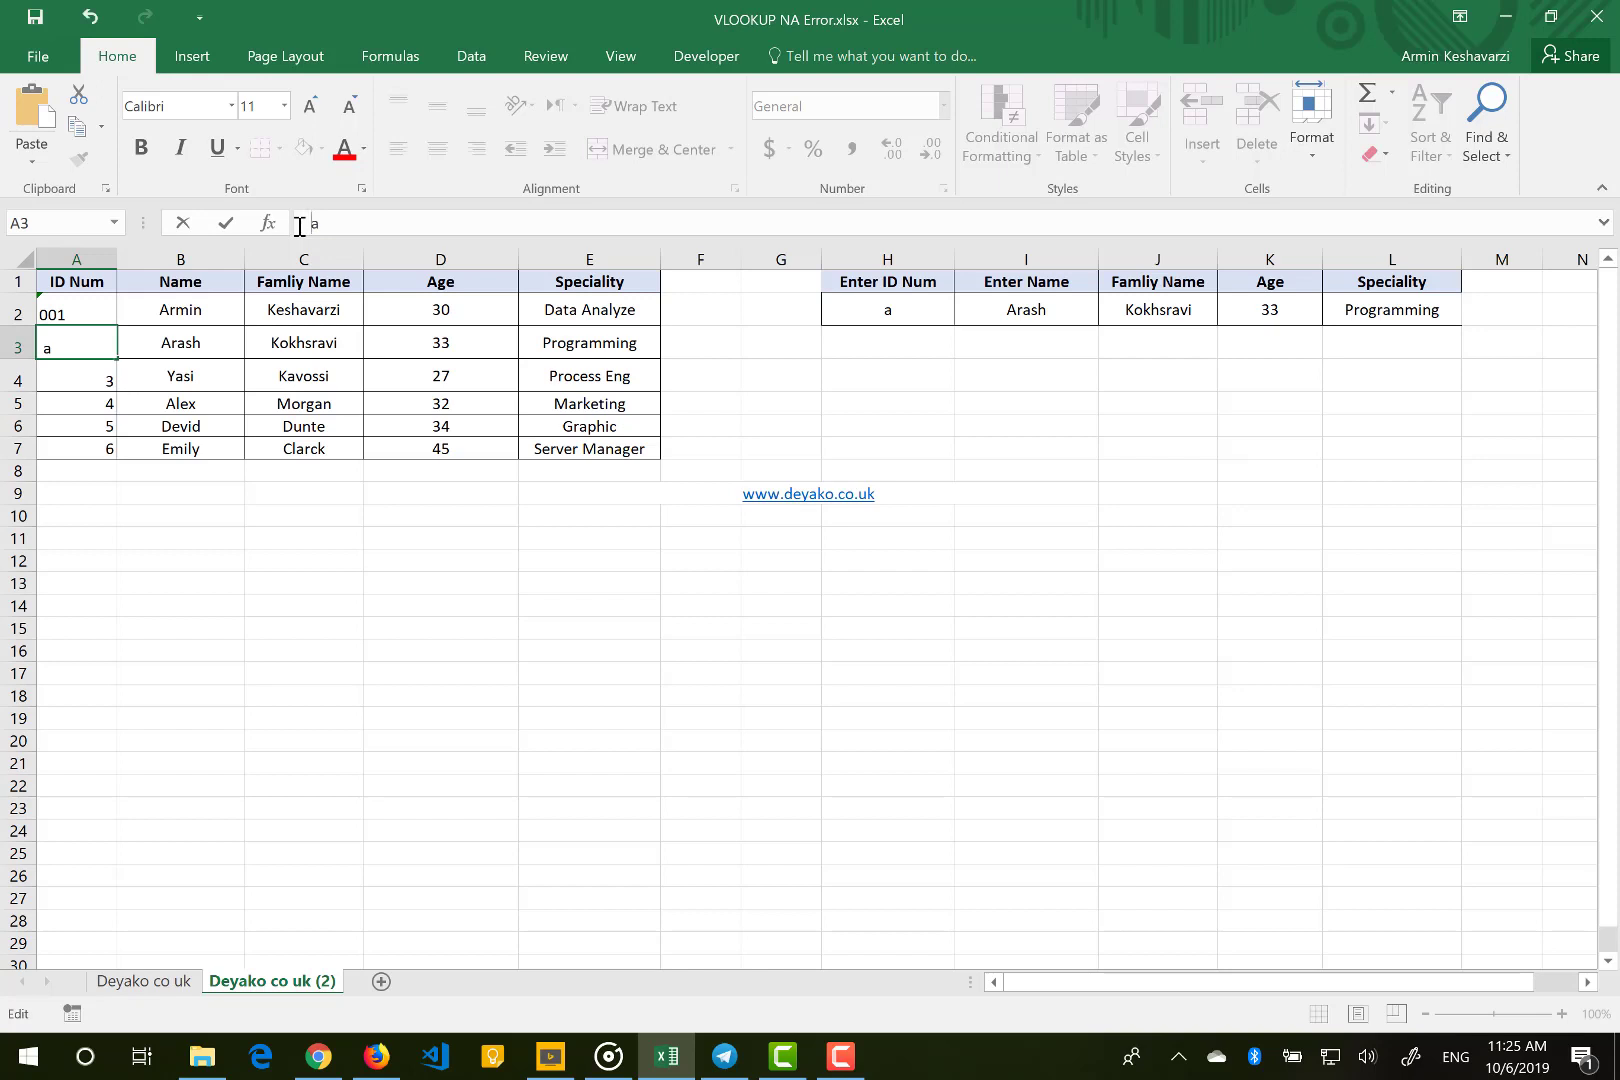
key(Return)
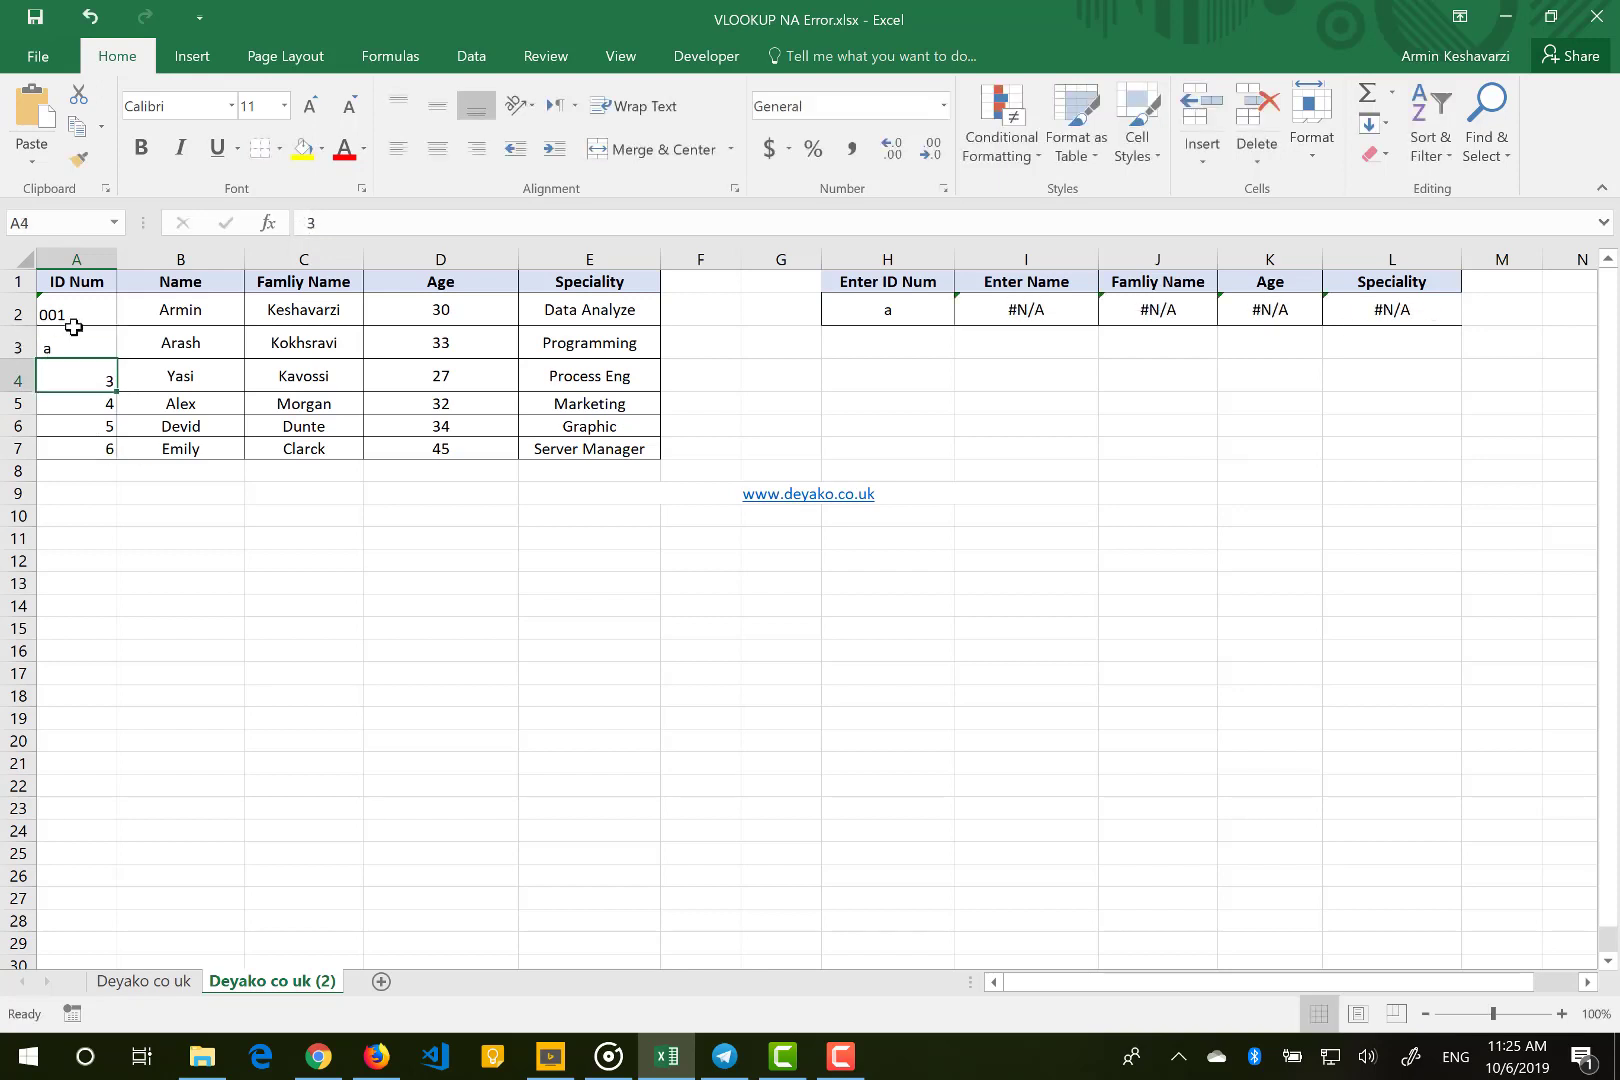
Re-enter the lookup ID a in H2 and check the VLOOKUP formula in I2.
click(887, 300)
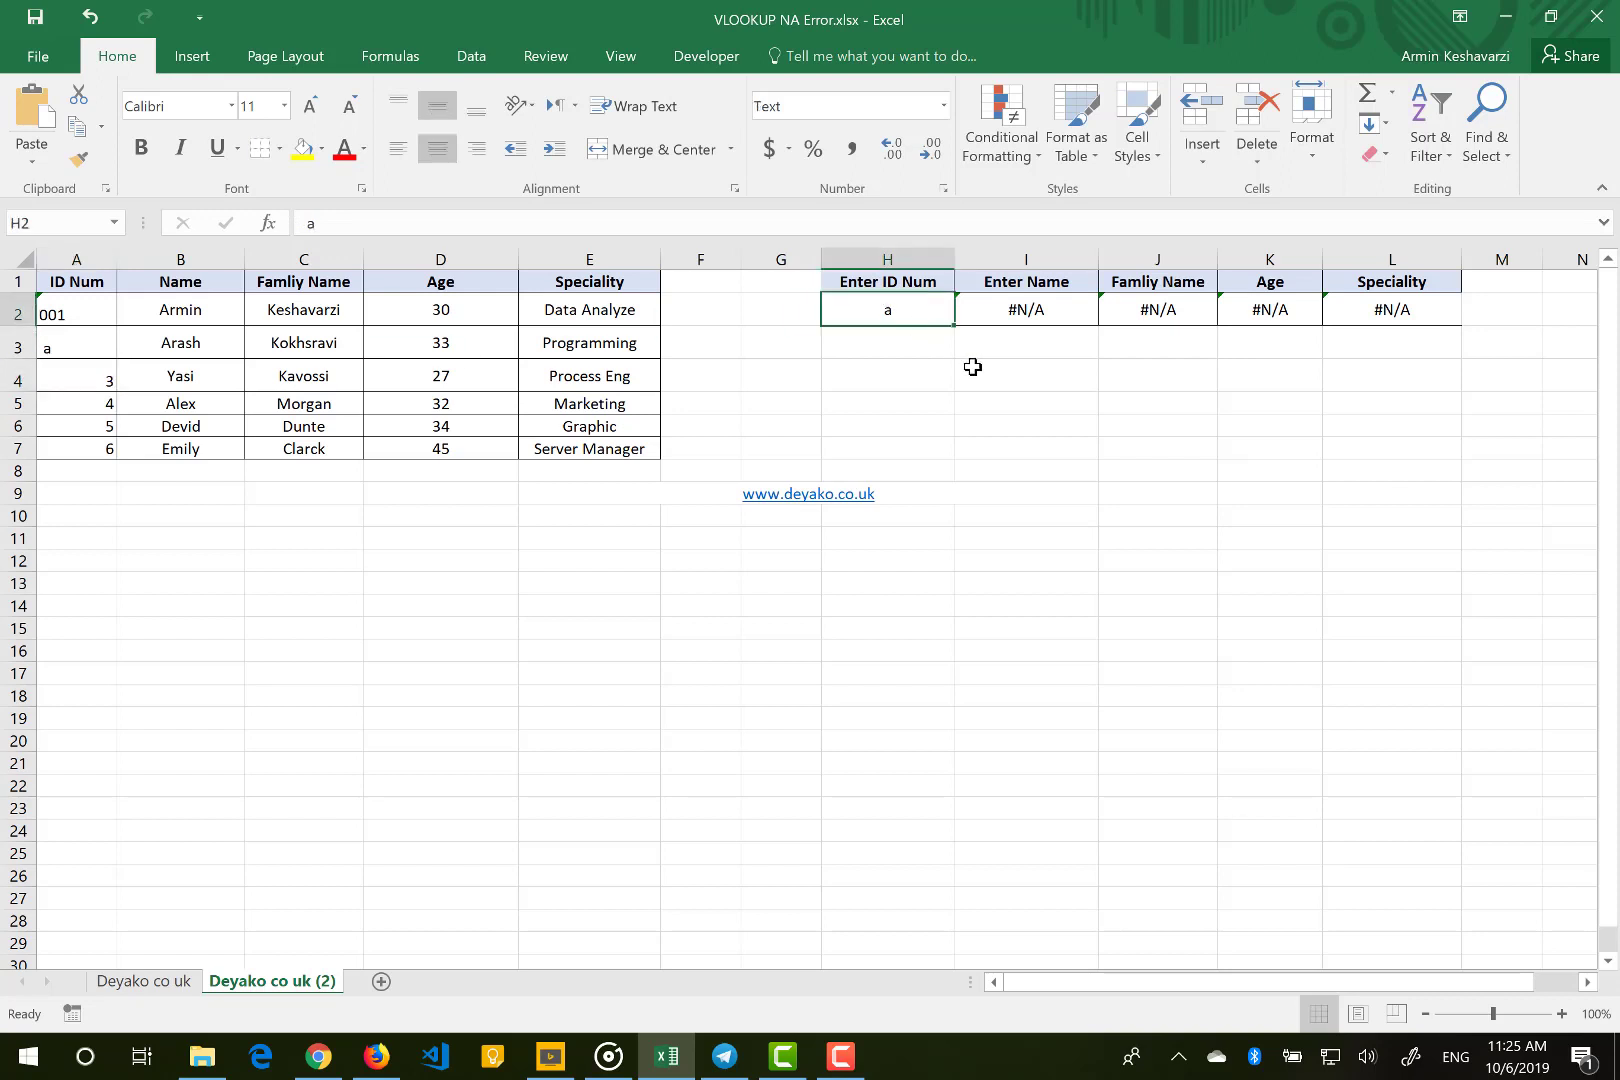
text(a)
key(Return)
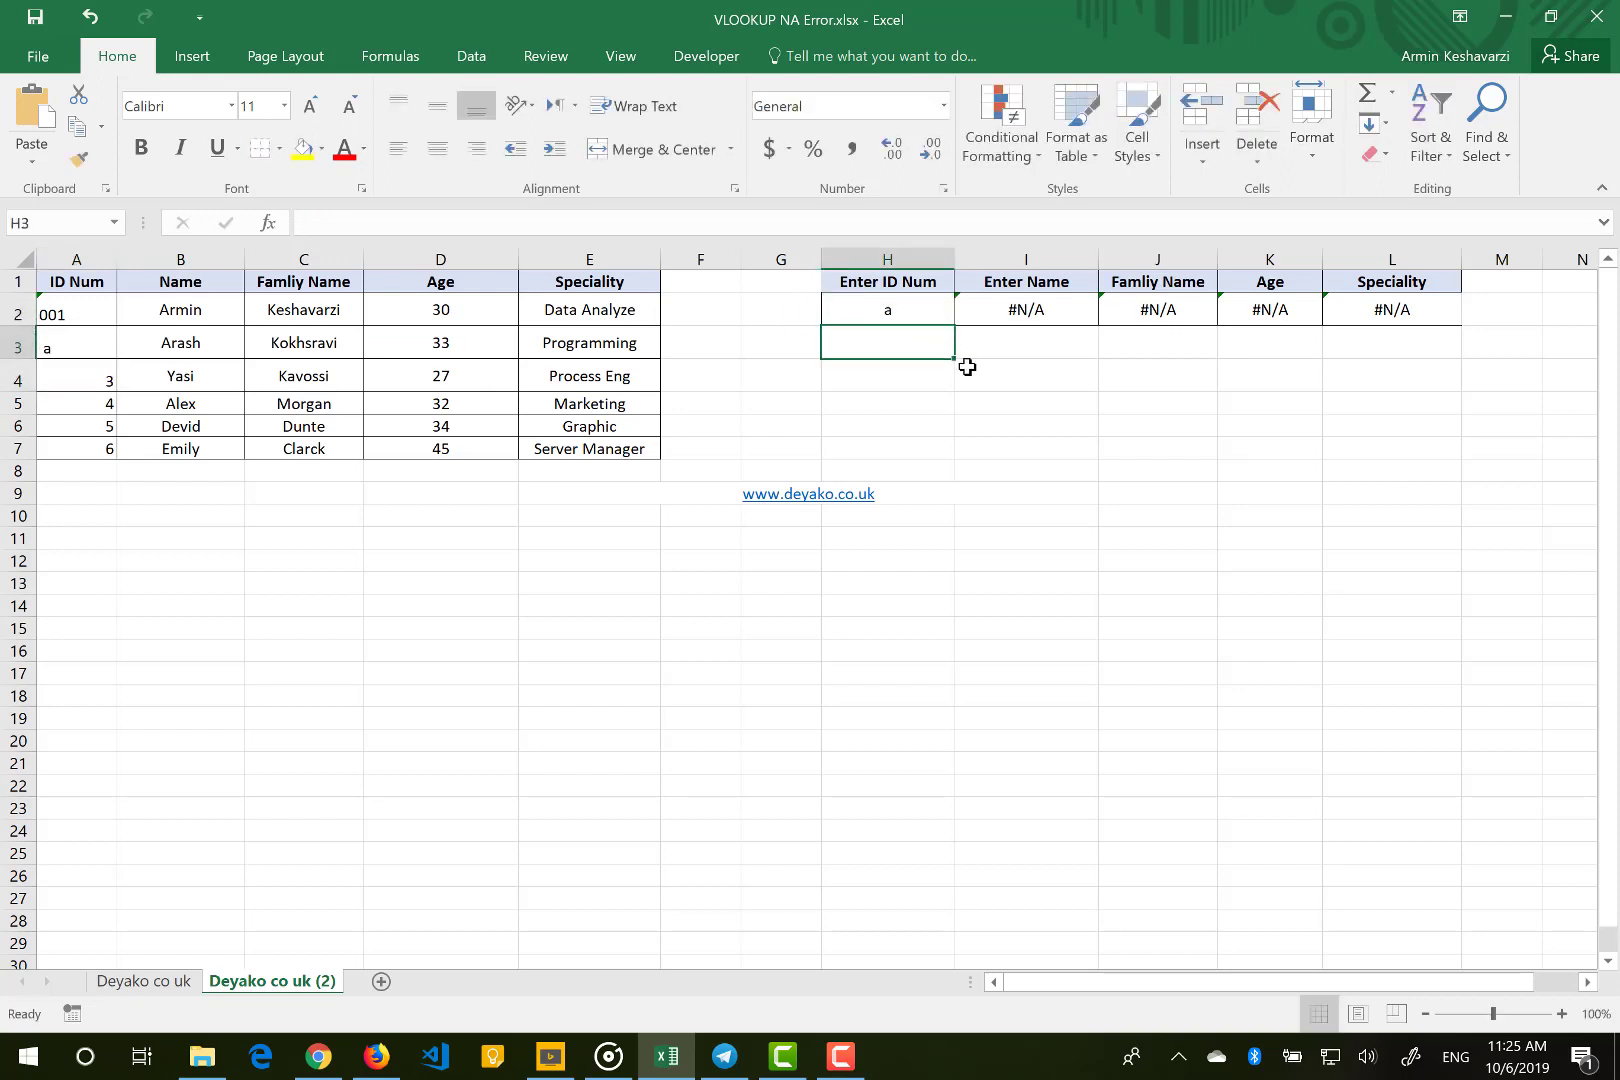
click(1038, 316)
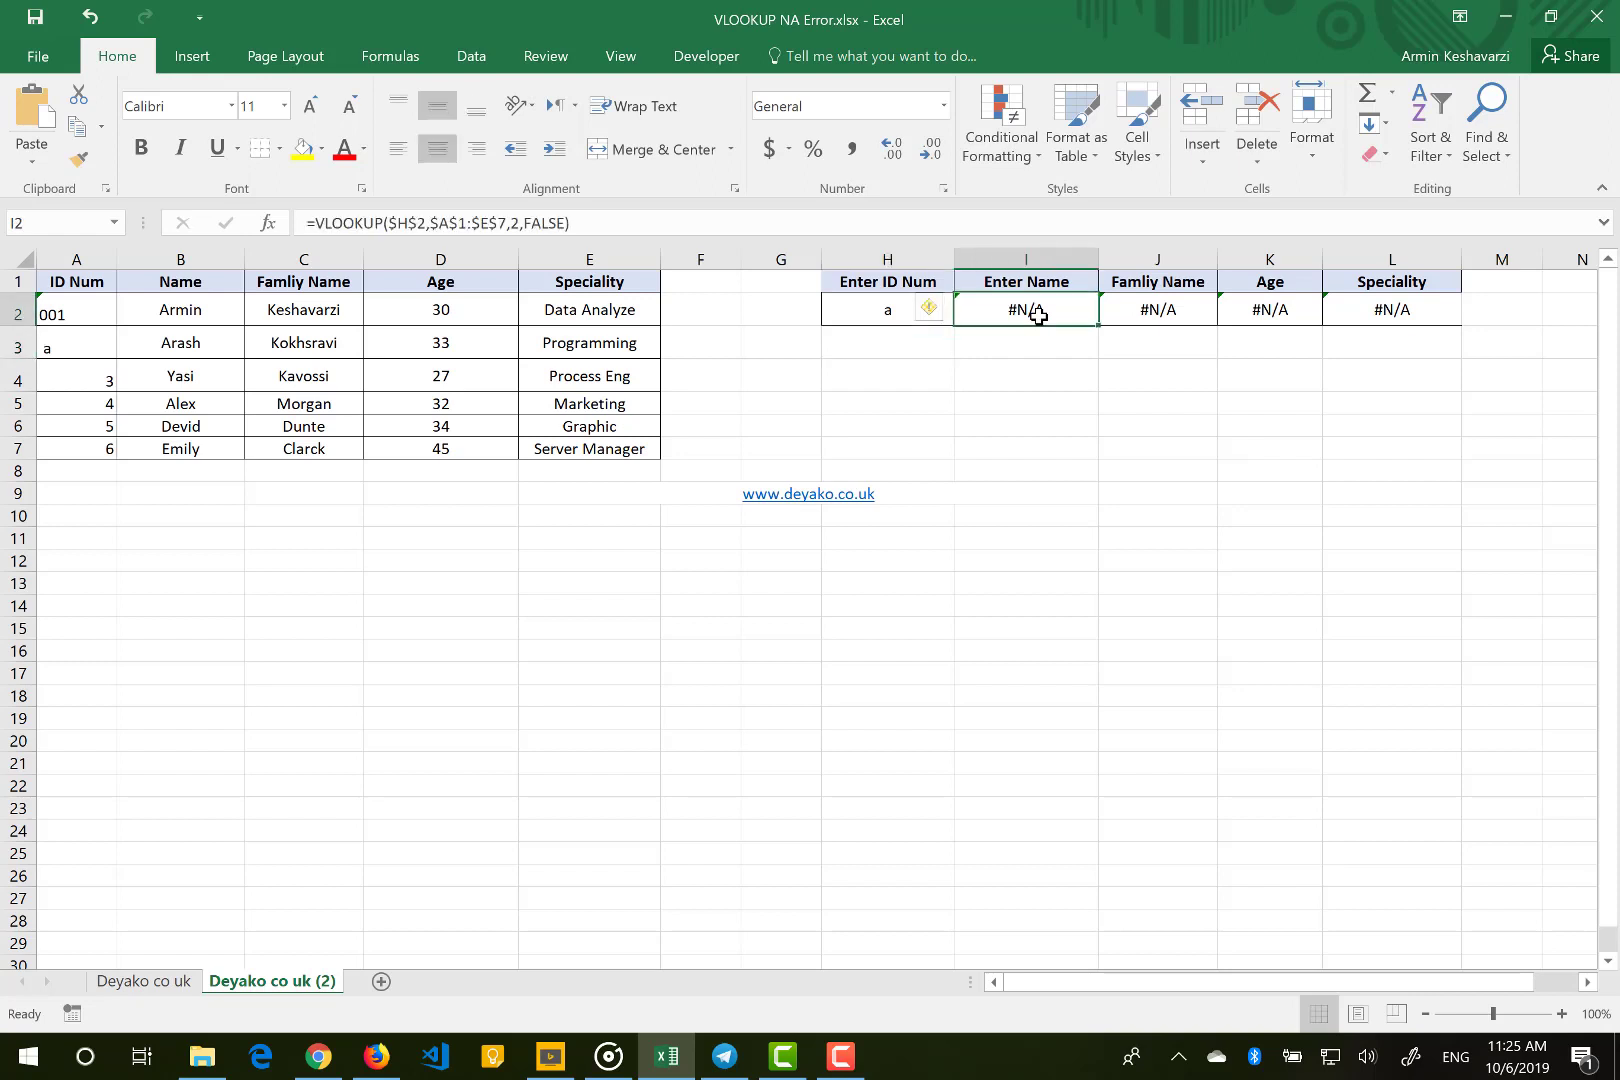
click(866, 320)
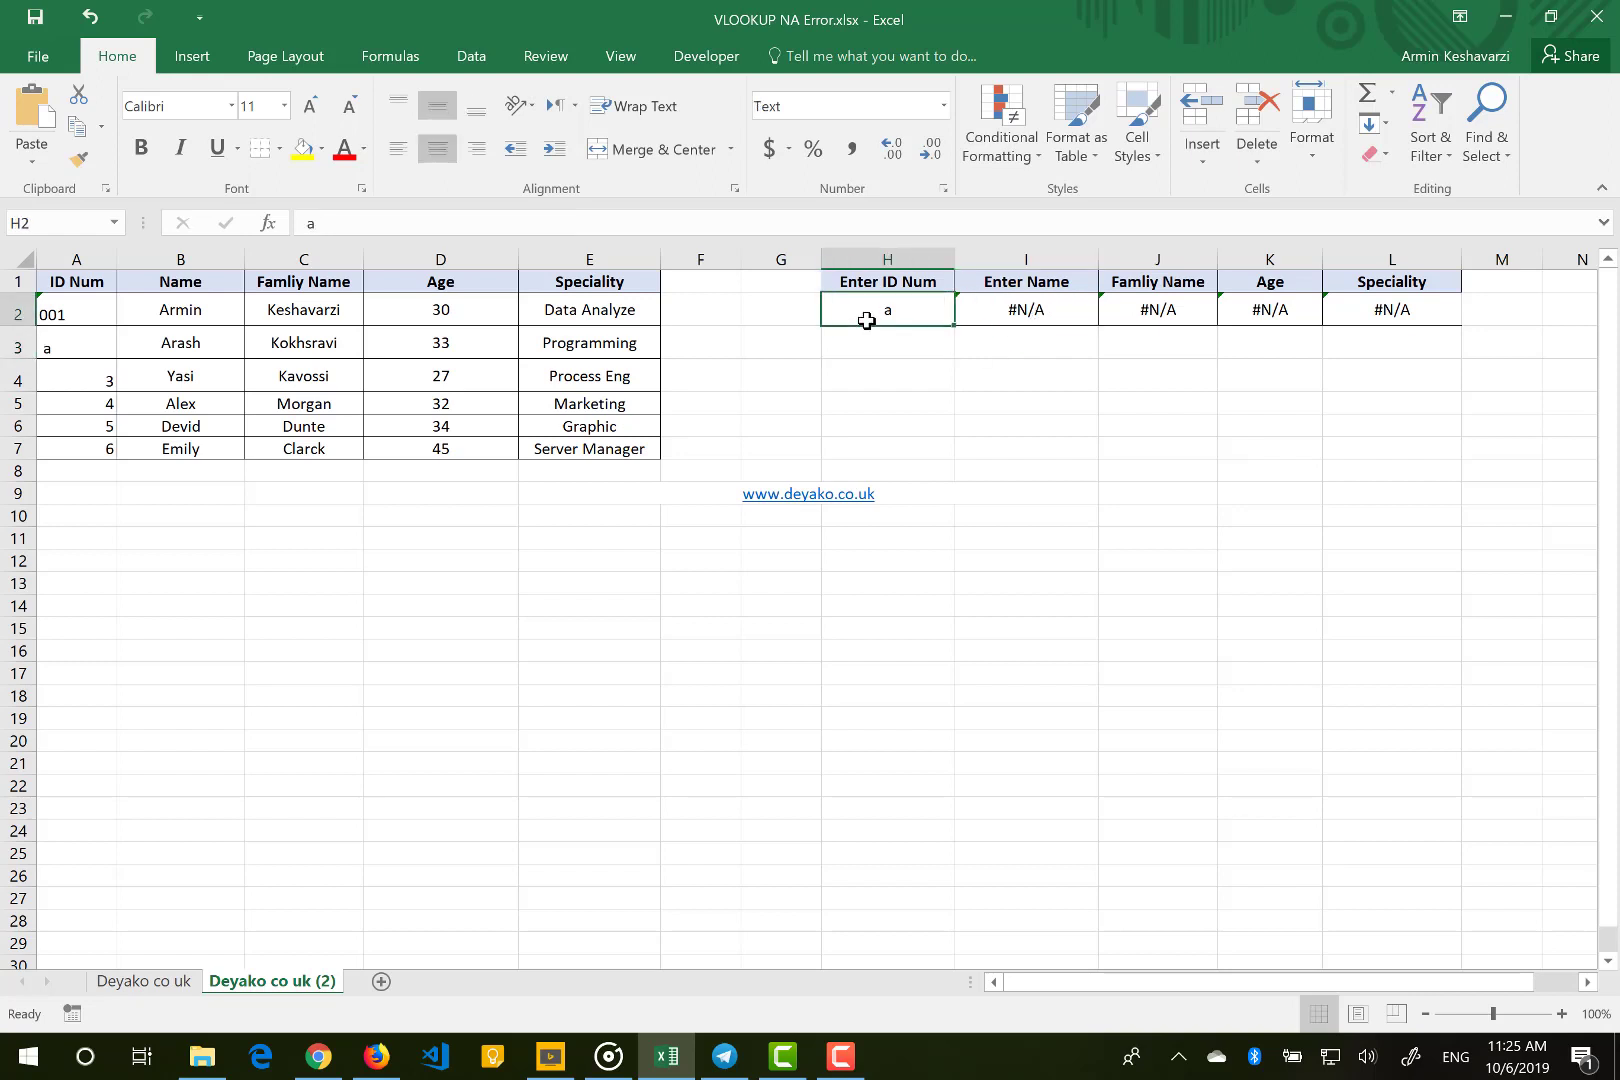
Remove all spaces from the IDs in A2:A7 by replacing every space with nothing, and close the dialog.
drag(50, 312, 66, 445)
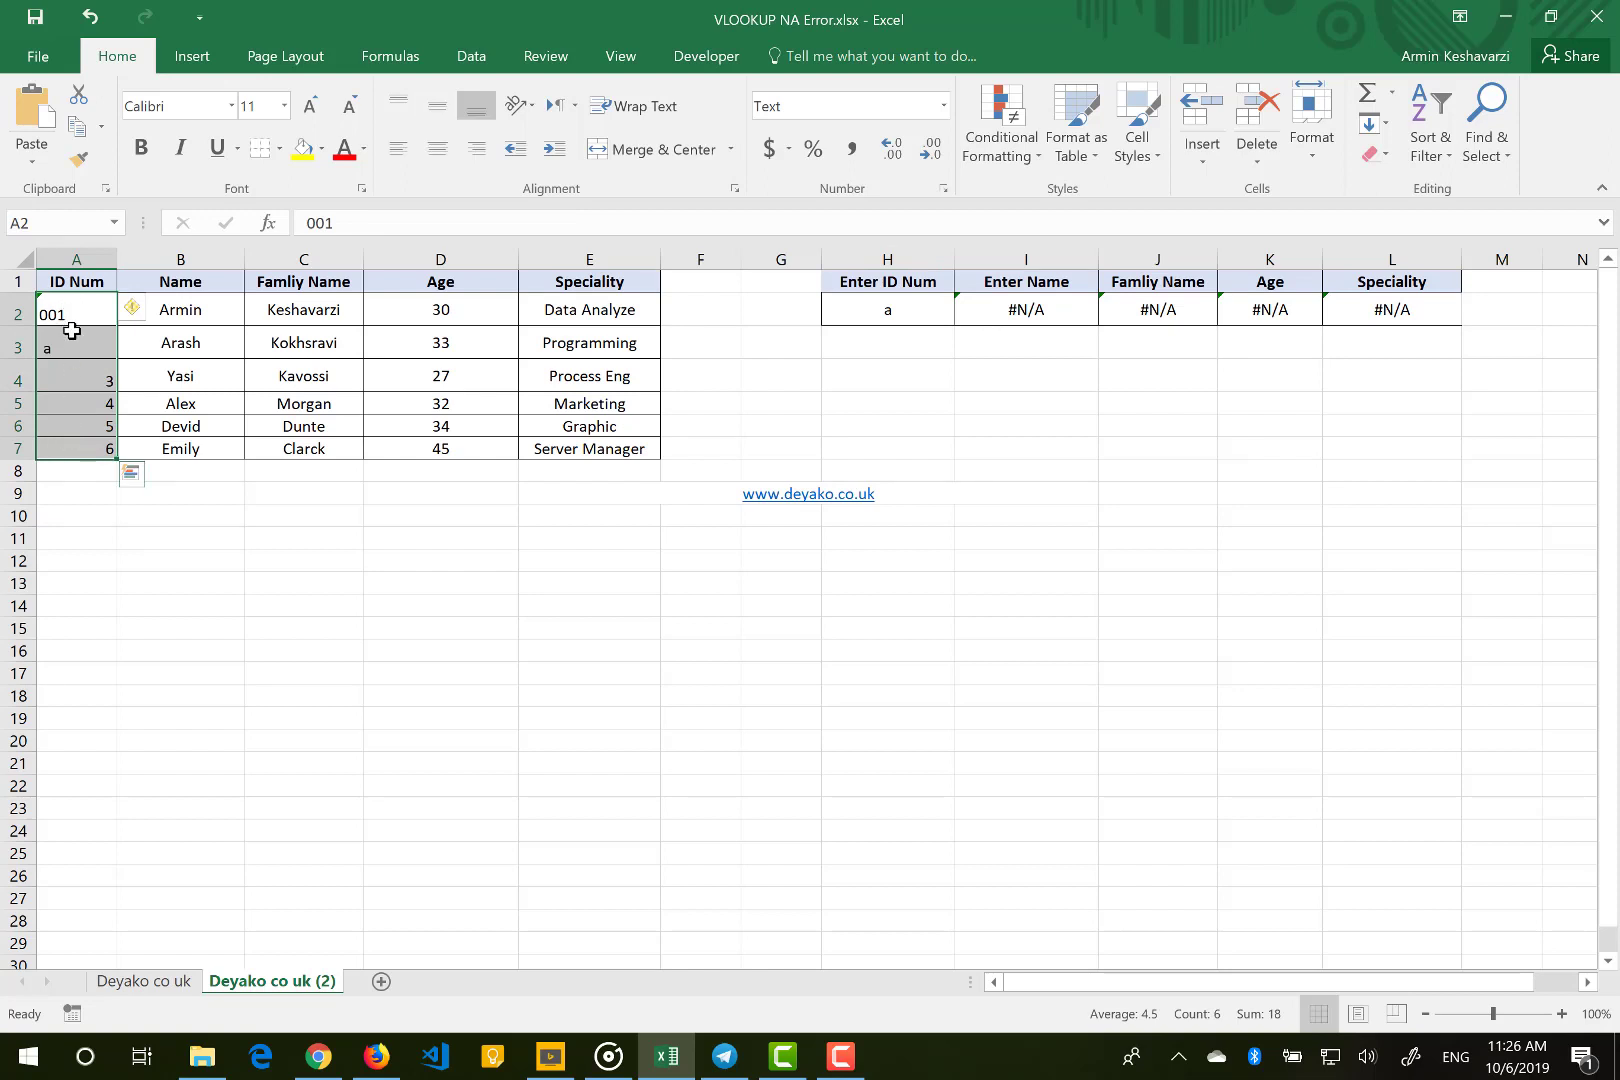
key(ctrl+h)
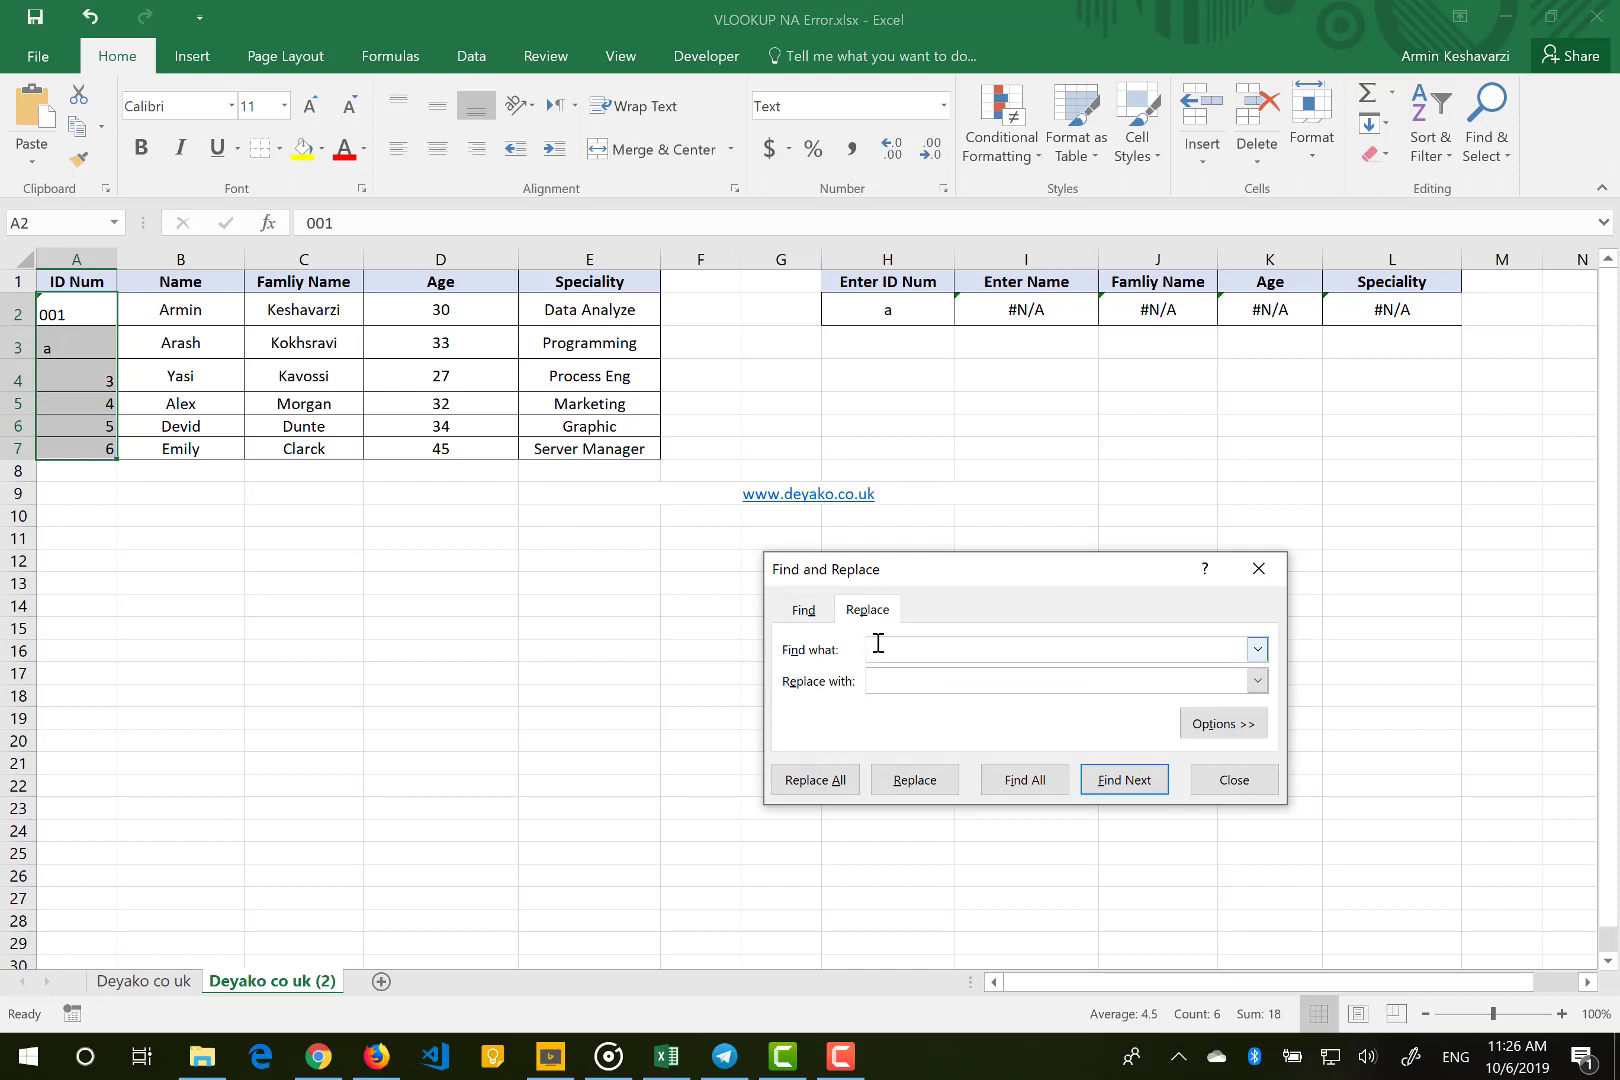
click(880, 683)
click(819, 788)
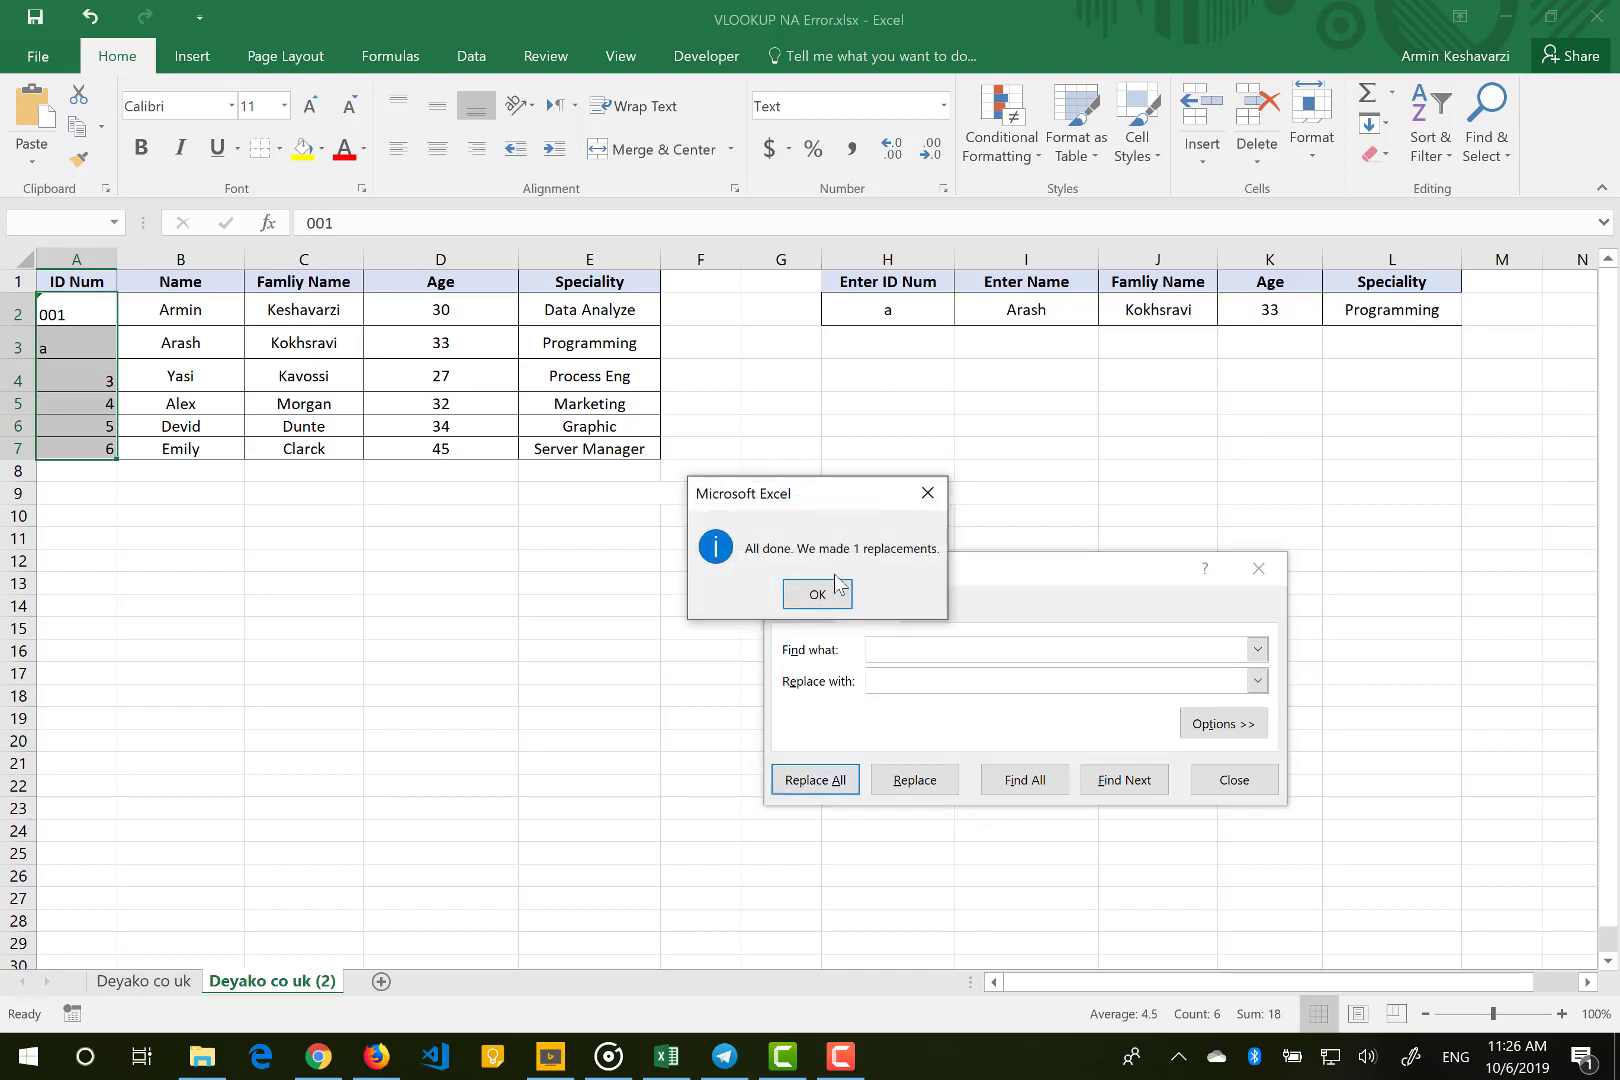
click(837, 588)
click(1237, 780)
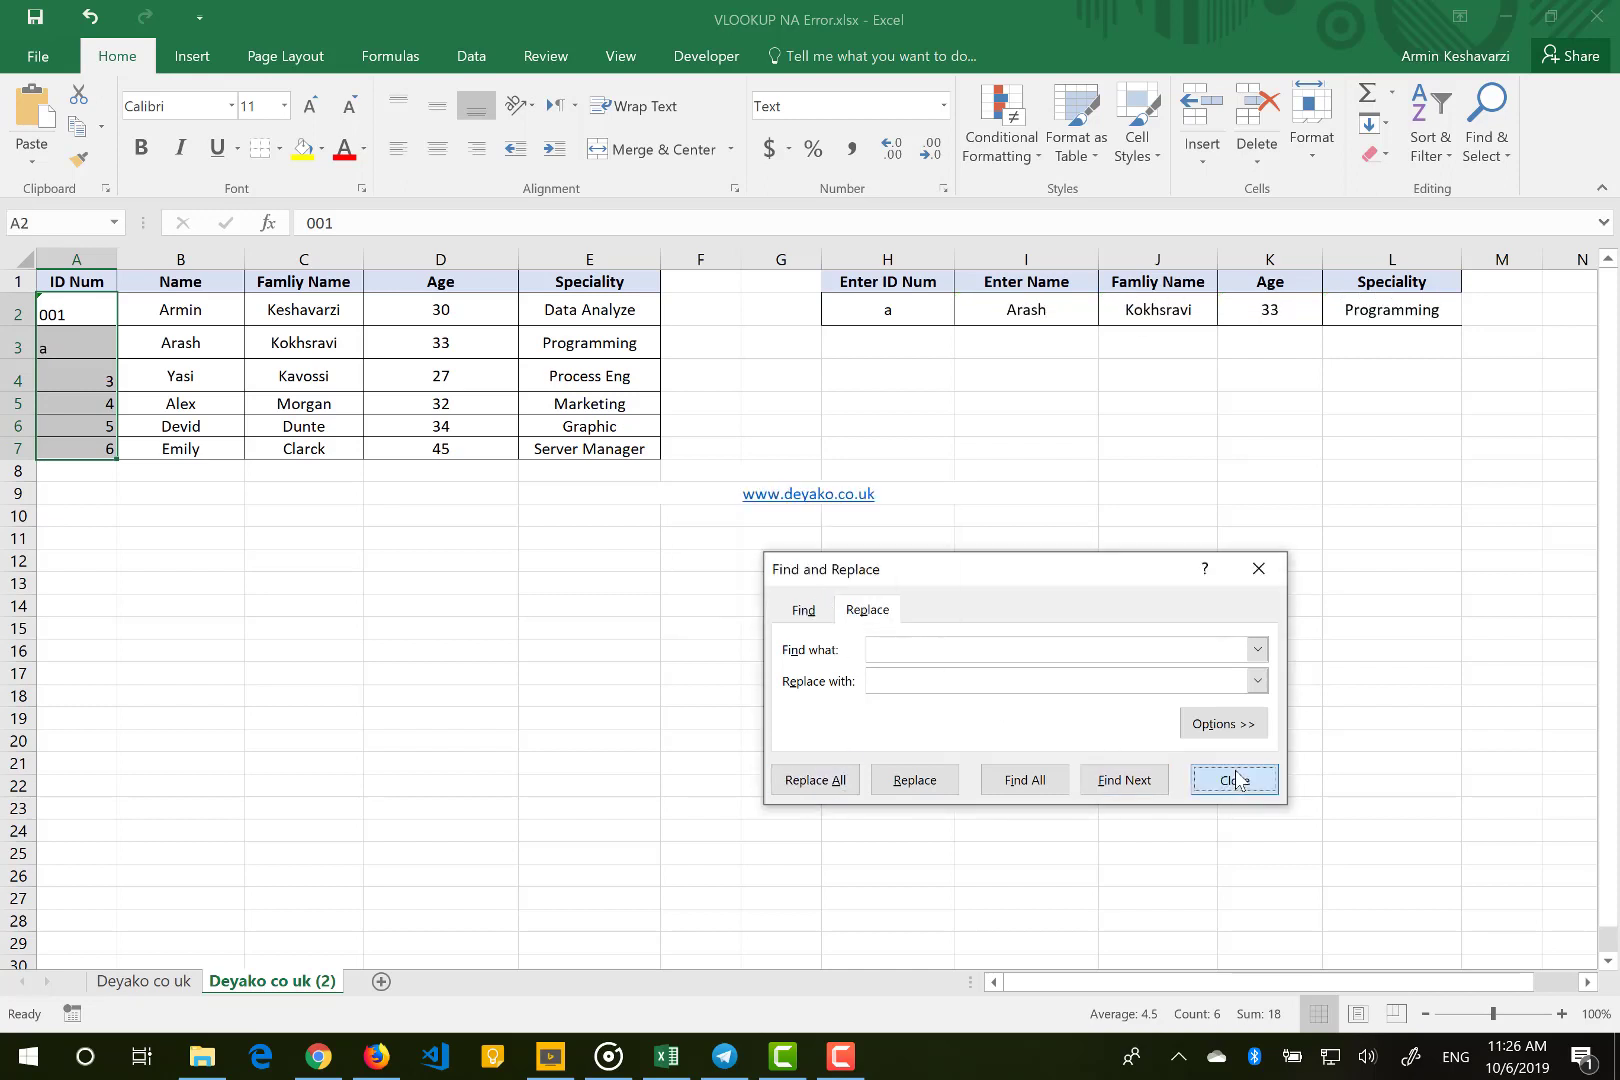
Check the VLOOKUP formula in I2, the lookup ID in H2, and the IDs in A2:A4.
click(1033, 309)
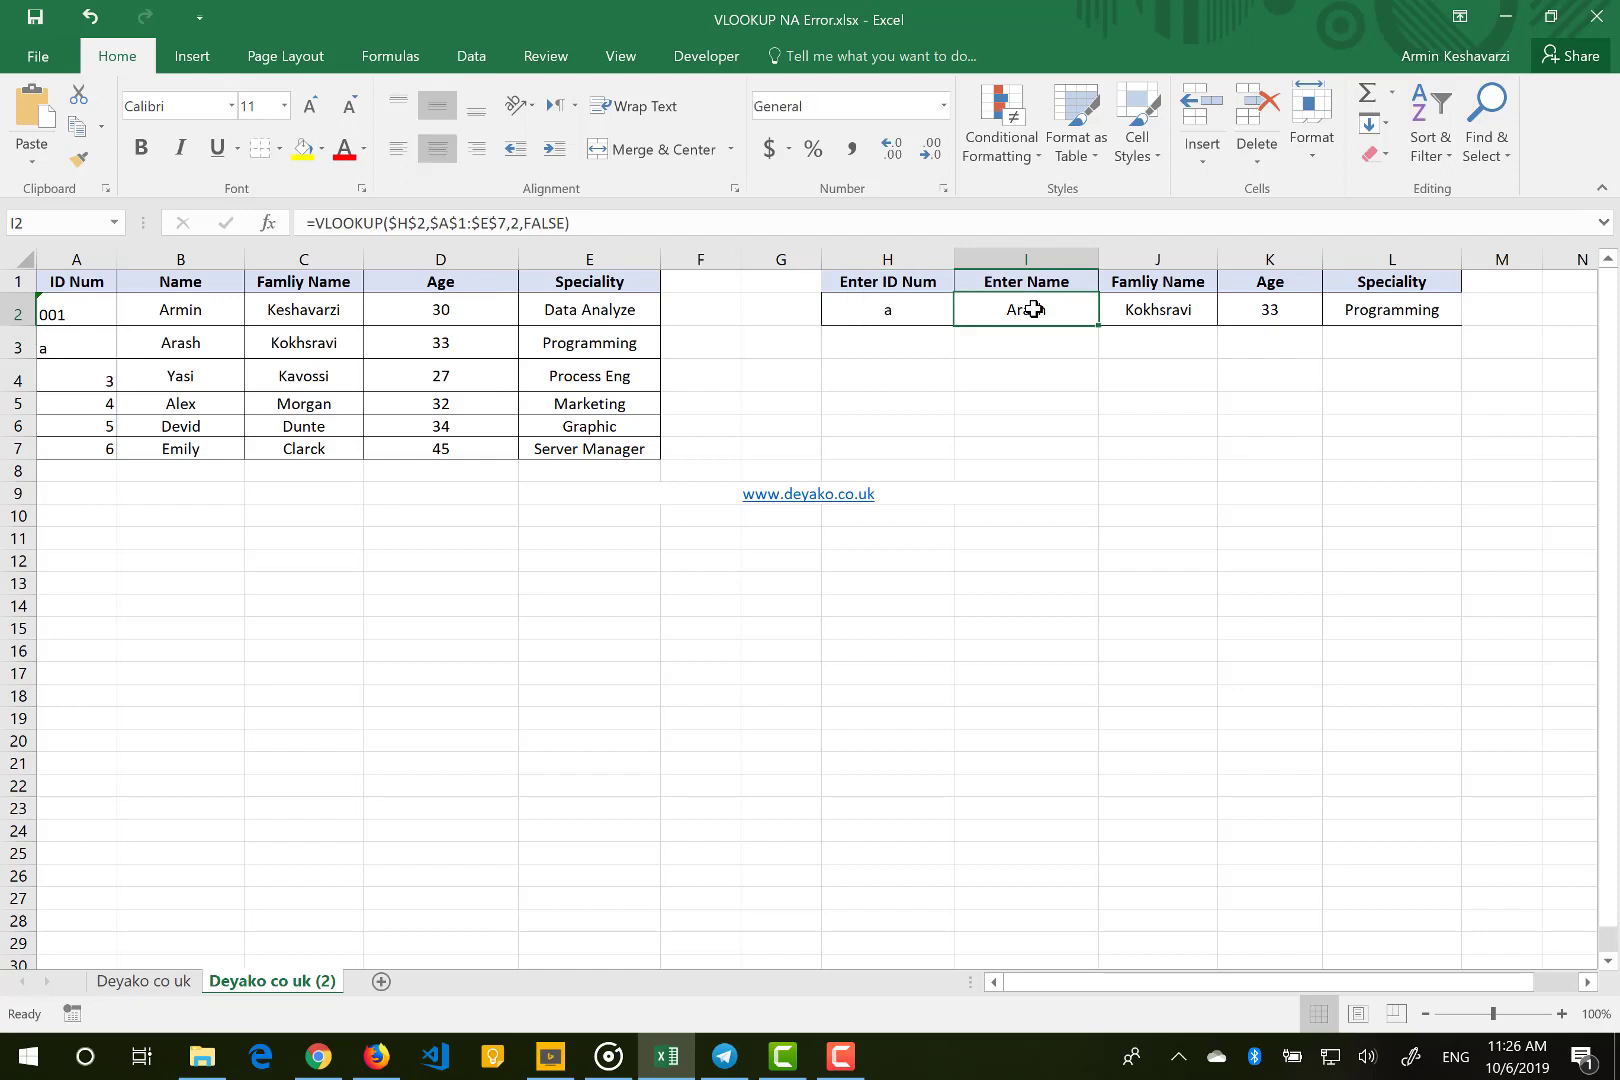
click(940, 310)
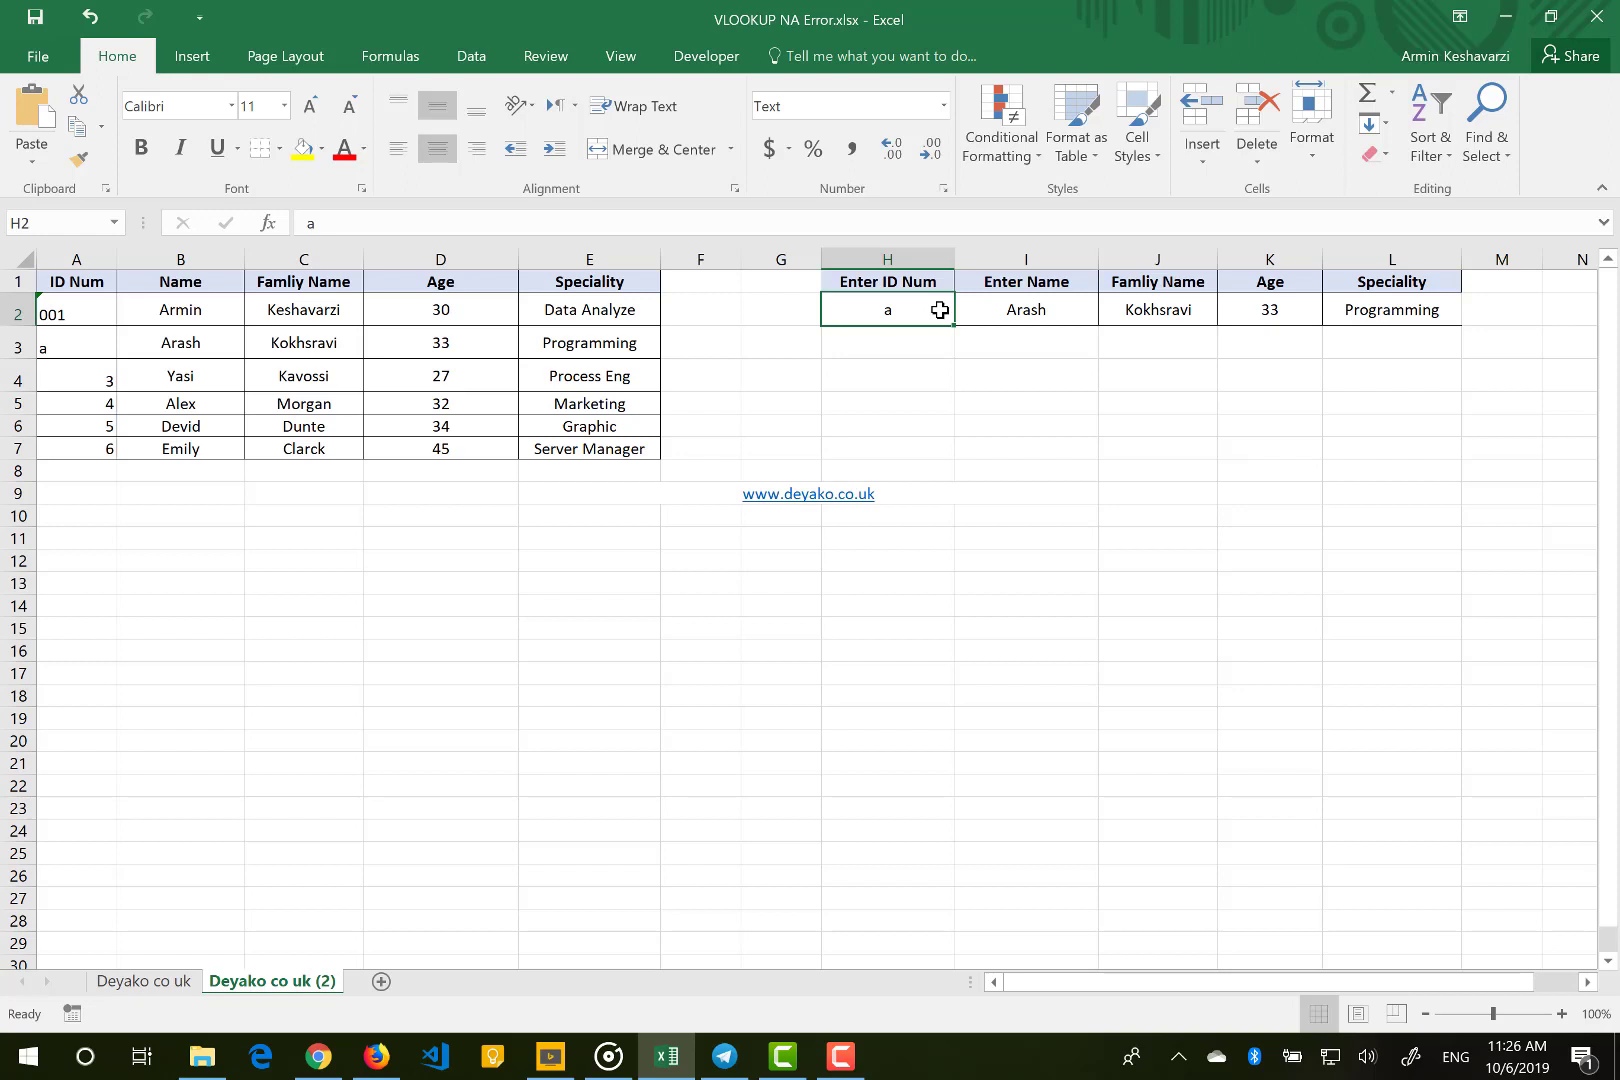
click(88, 386)
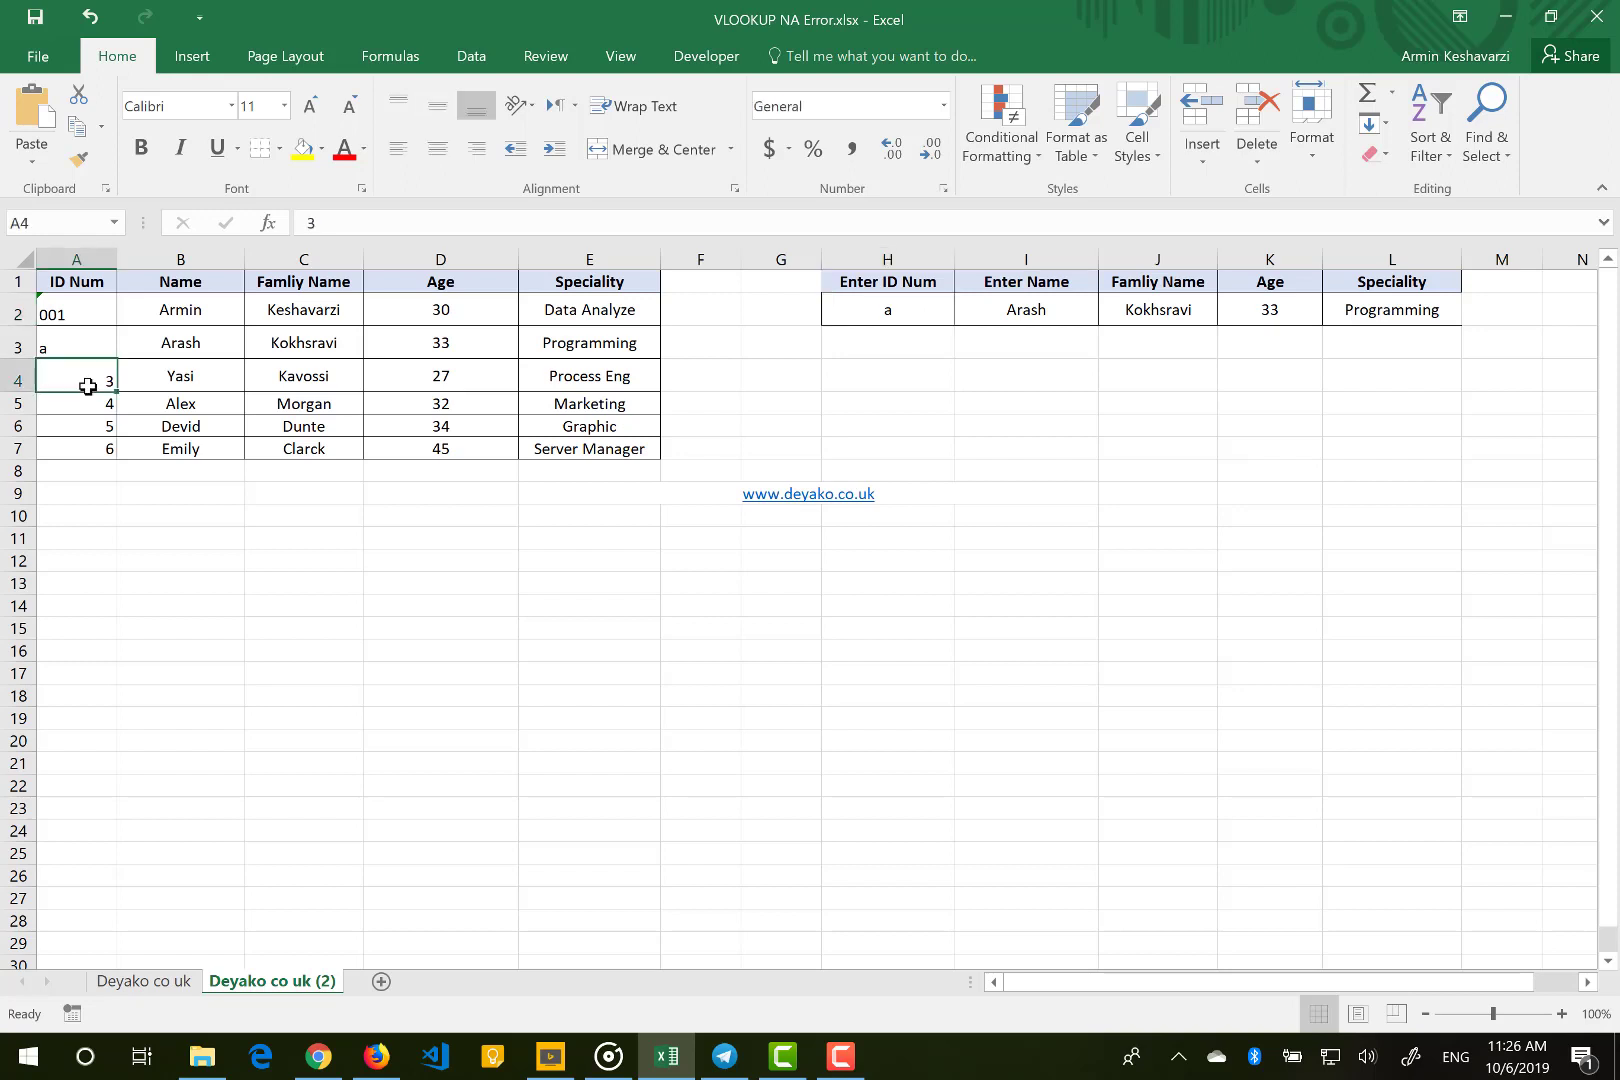
click(90, 316)
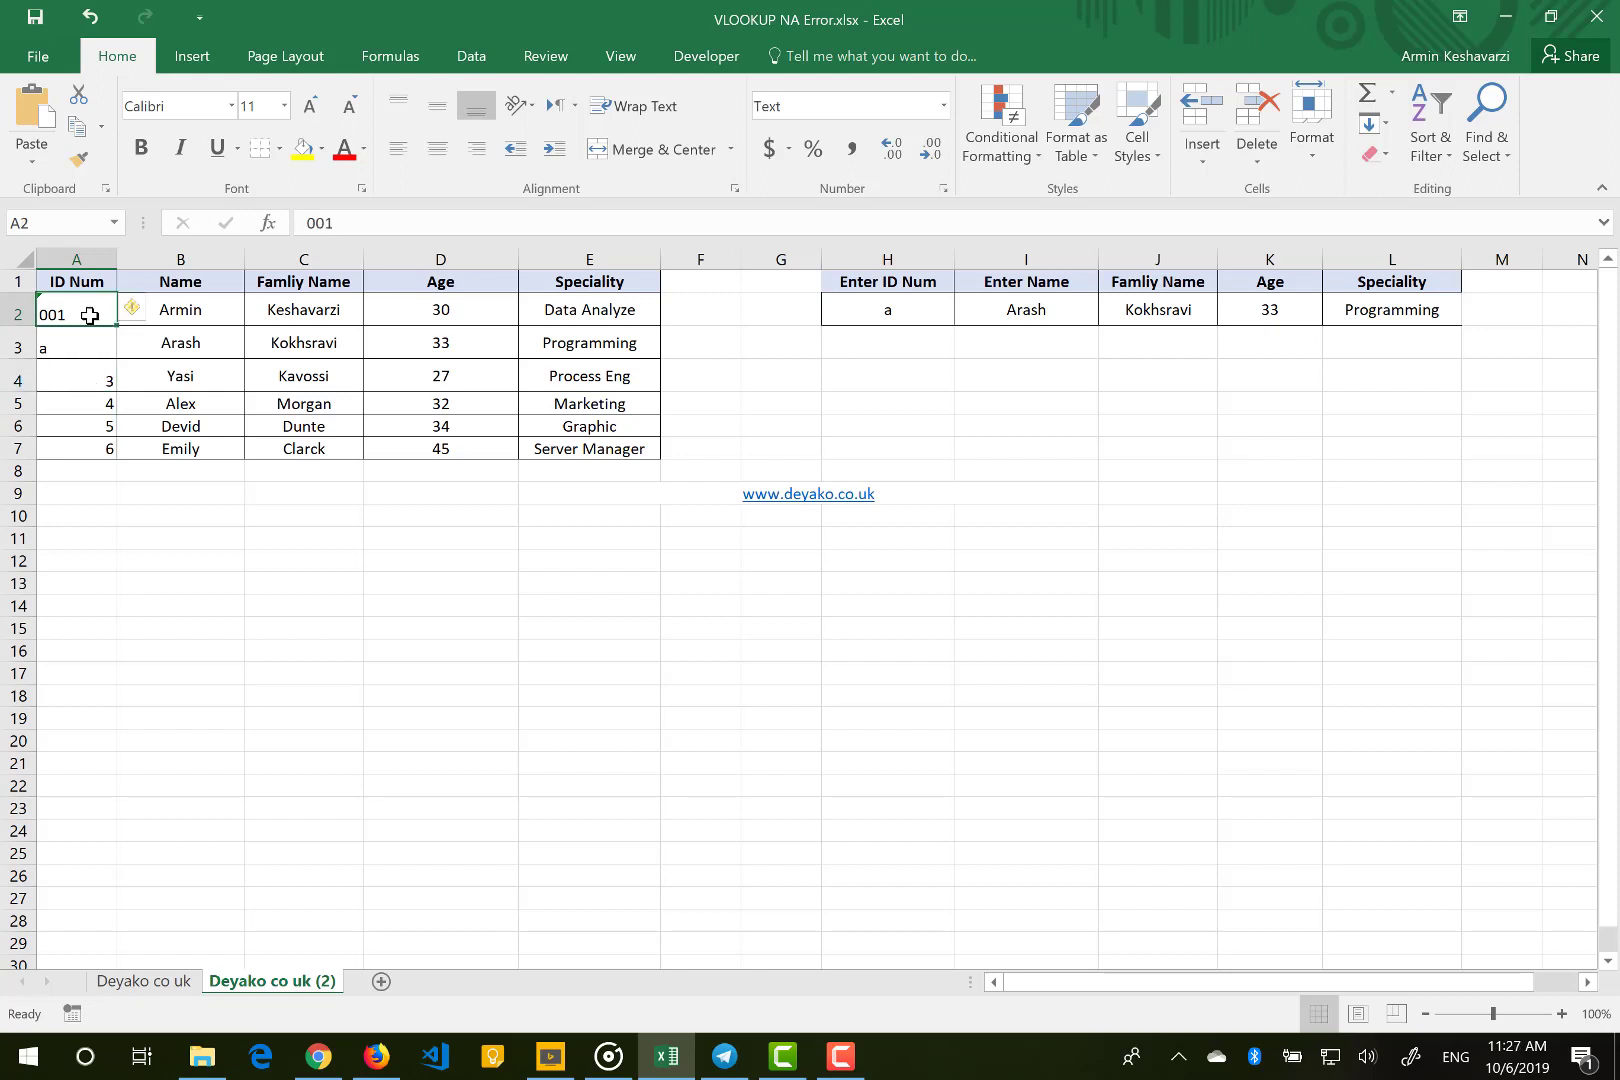
click(43, 355)
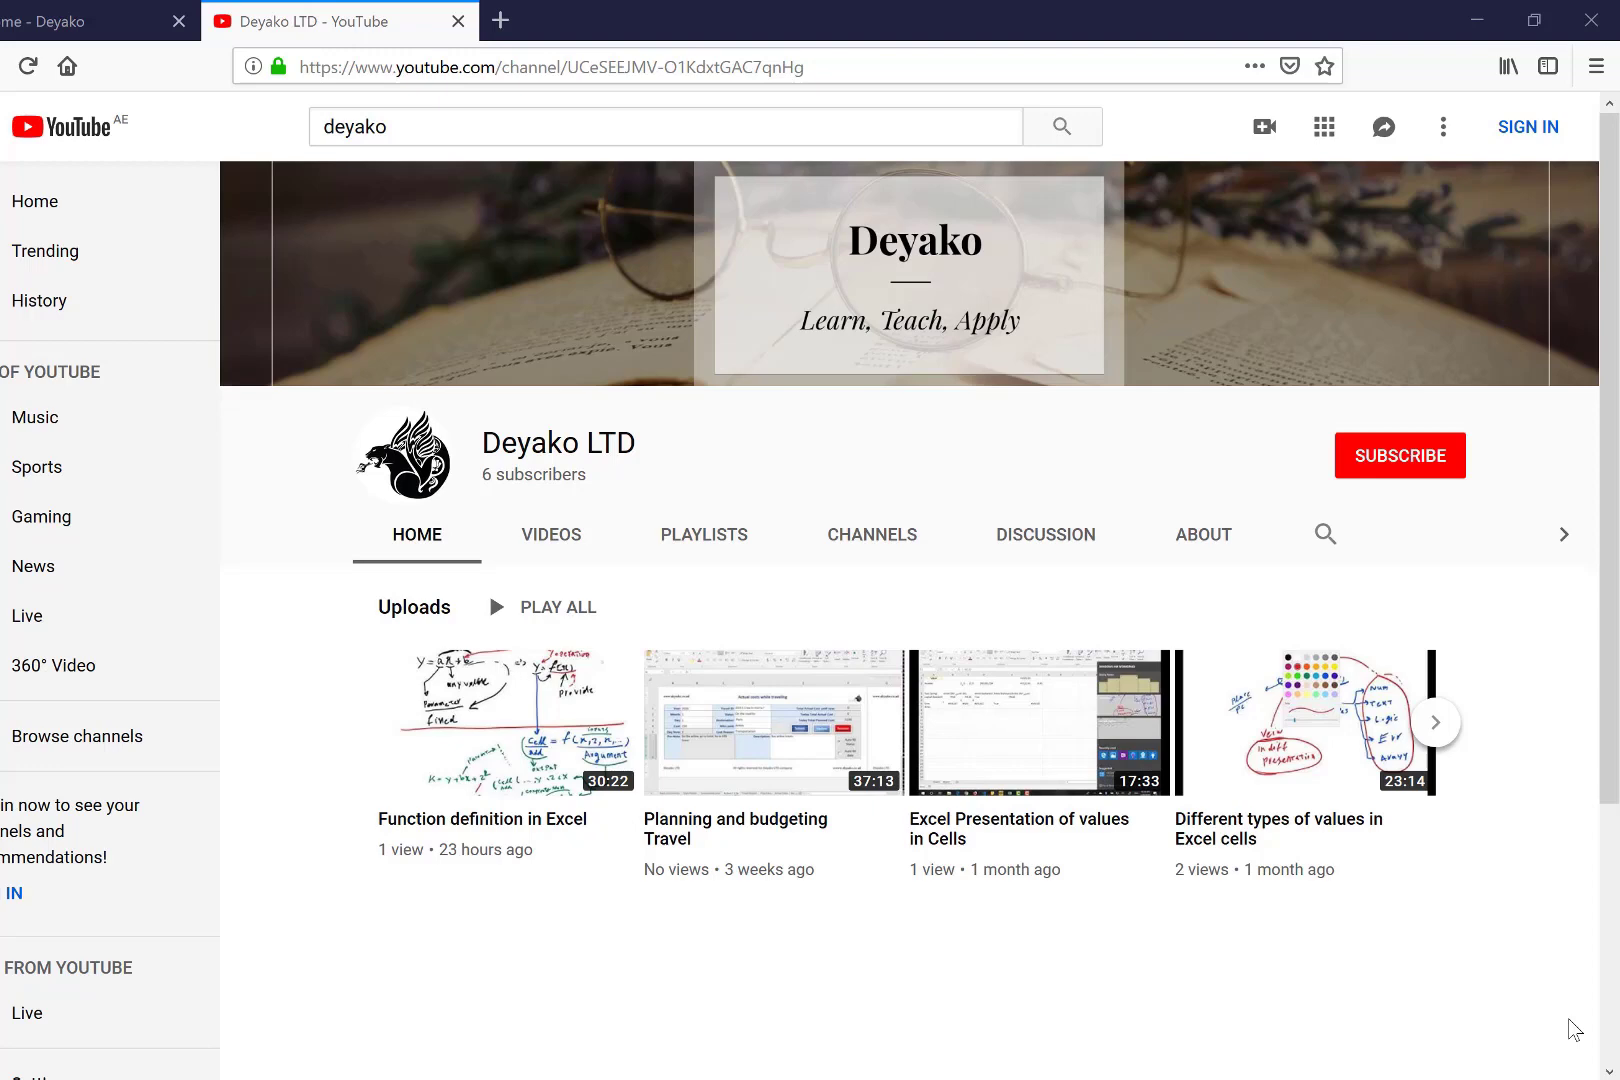
Show the Deyako website's home page in the browser.
click(95, 21)
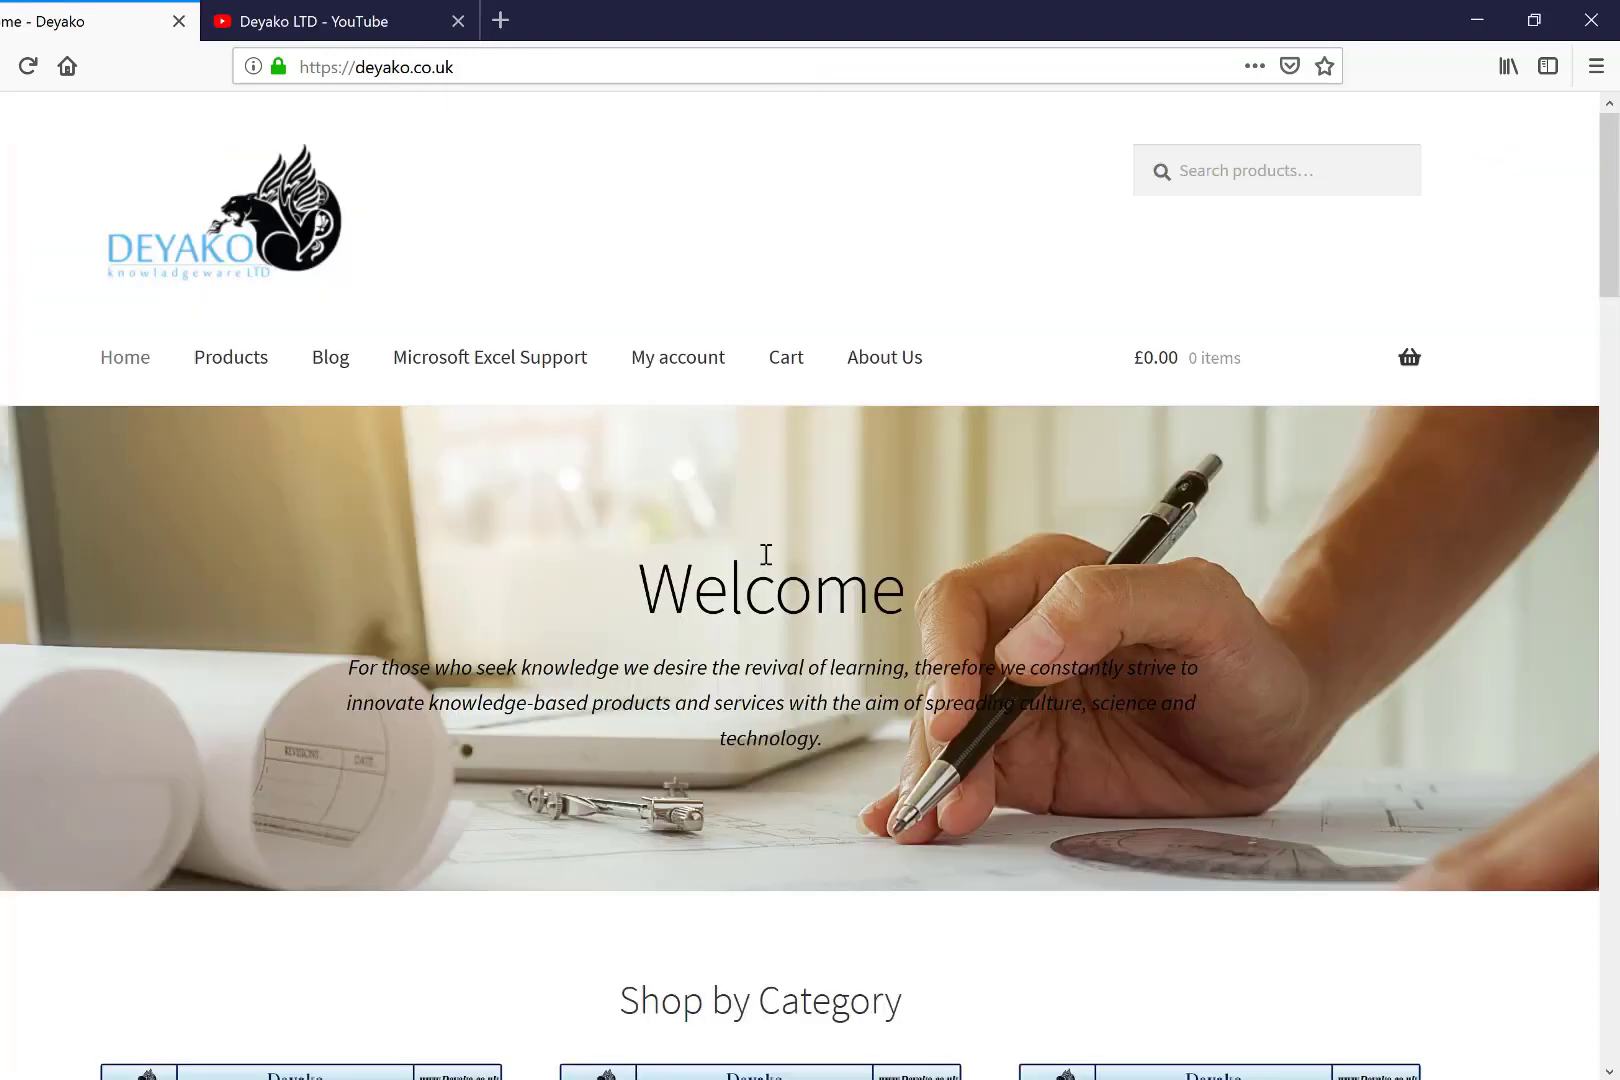